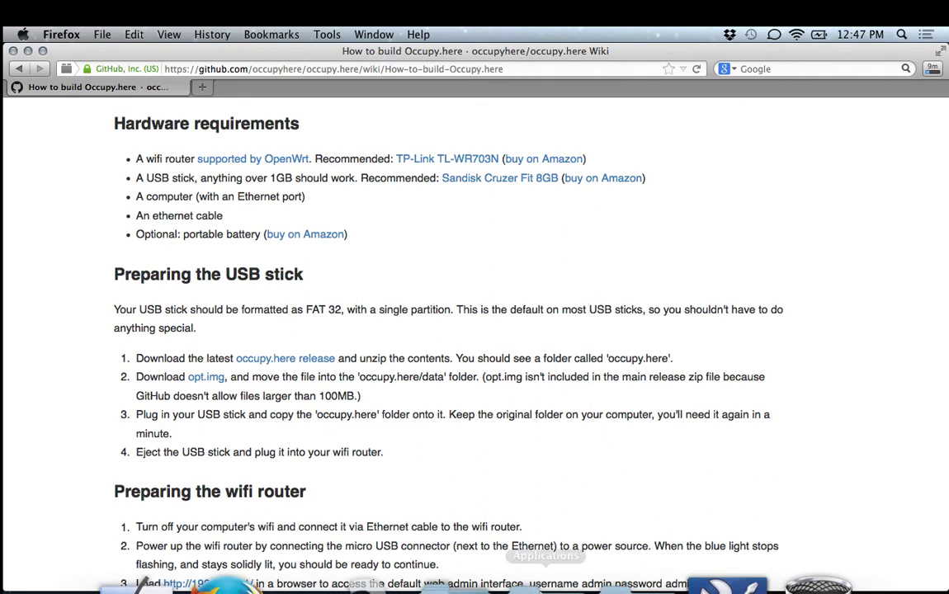
Open a Finder window showing the Sites folder from the Dock, beside the GitHub wiki.
left_click(156, 558)
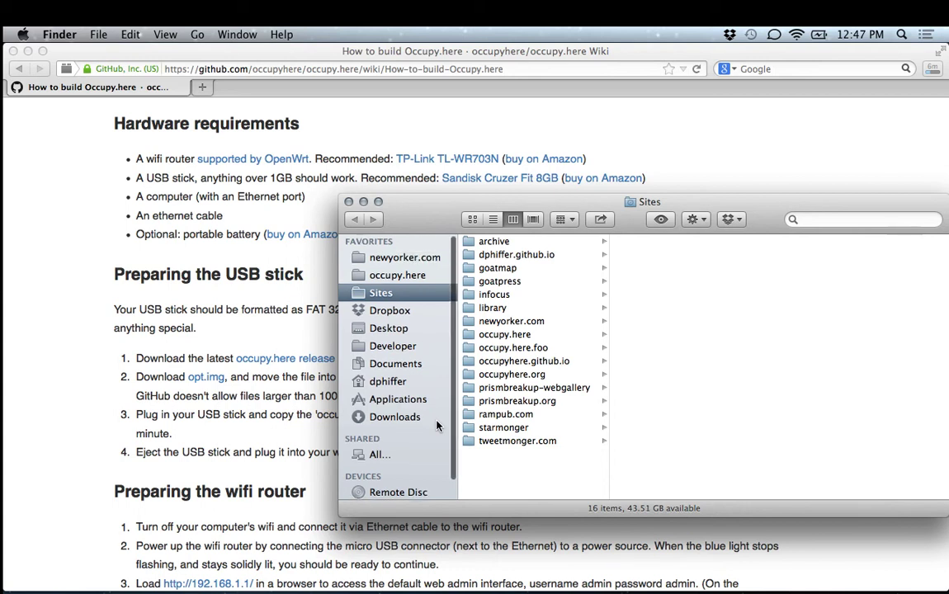
Eject the UNTITLED drive and open NO NAME, showing its 4 items and 7.94 GB free.
scroll(413, 438, "down", 2)
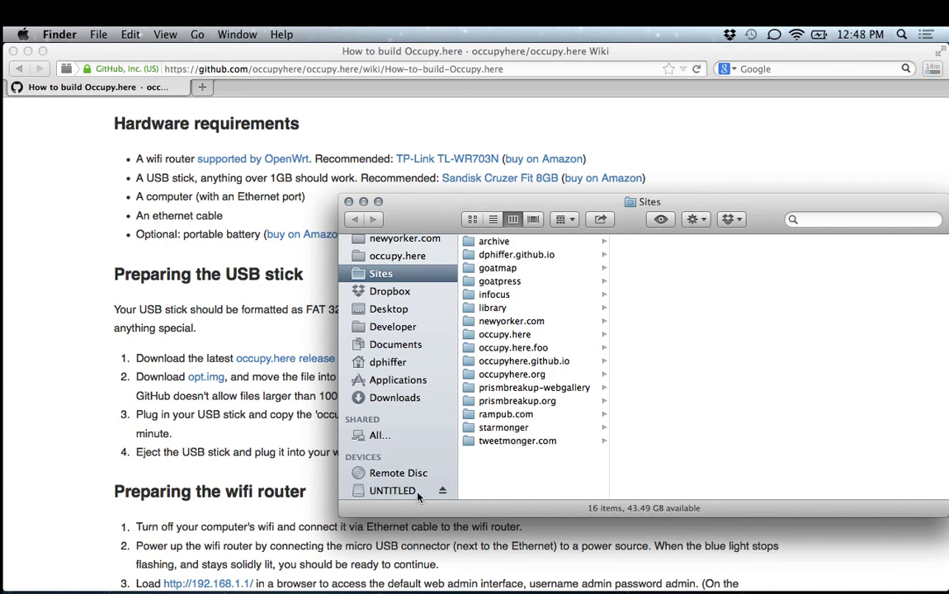
left_click(441, 491)
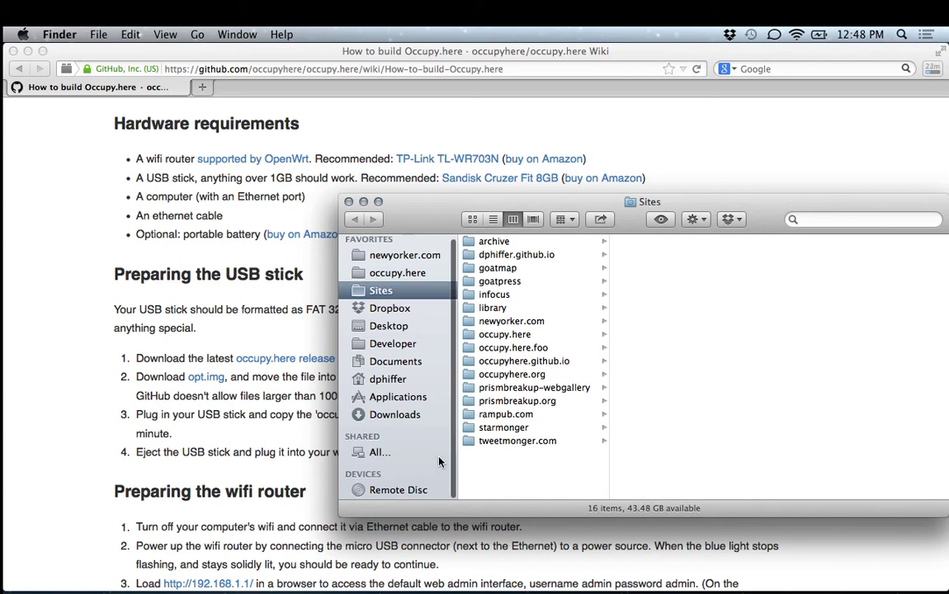
scroll(412, 471, "down", 1)
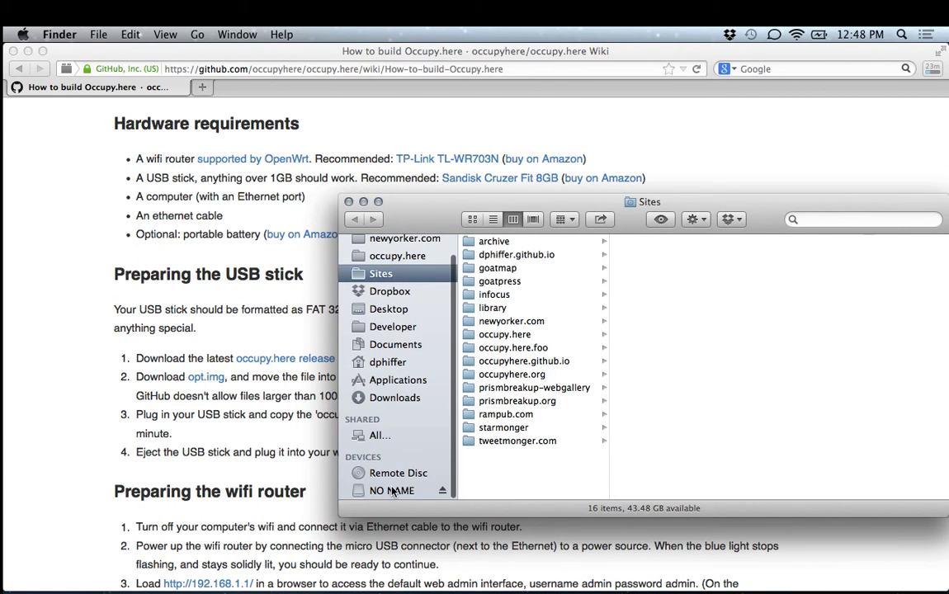
left_click(393, 491)
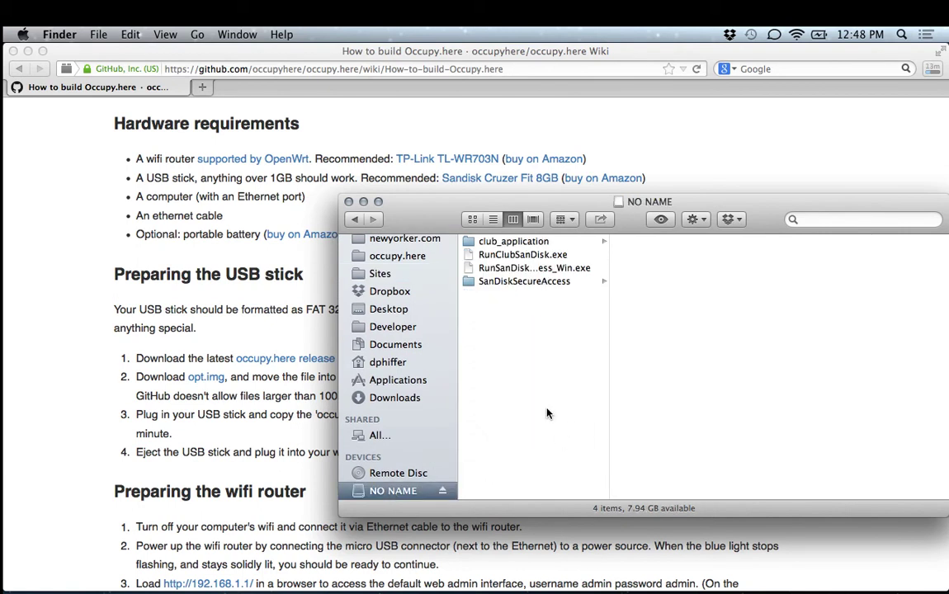
key("ctrl+space")
Launch Disk Utility via 'disk' and erase the 8 GB SanDisk Cruzer Fit as MS-DOS (FAT).
type("disk")
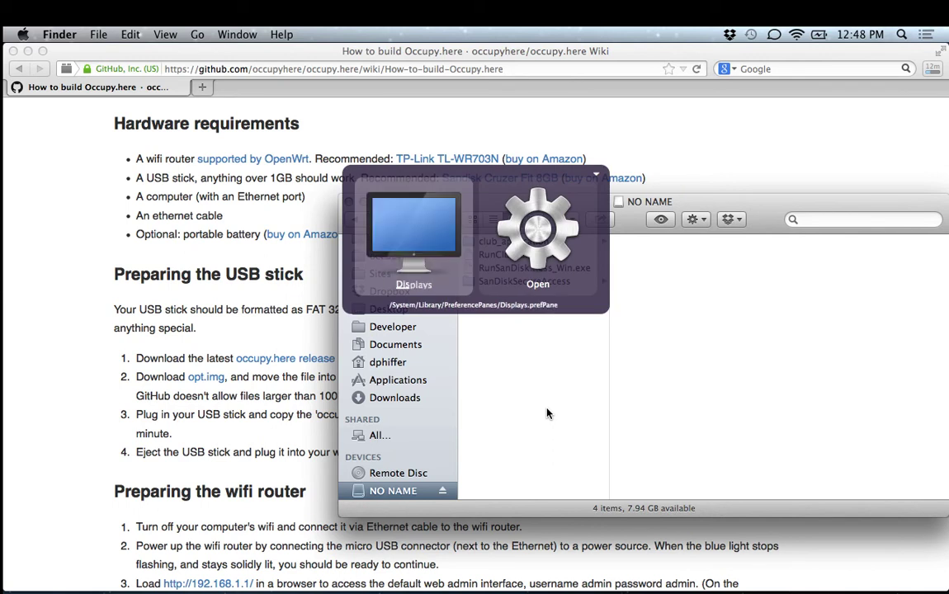
key("Return")
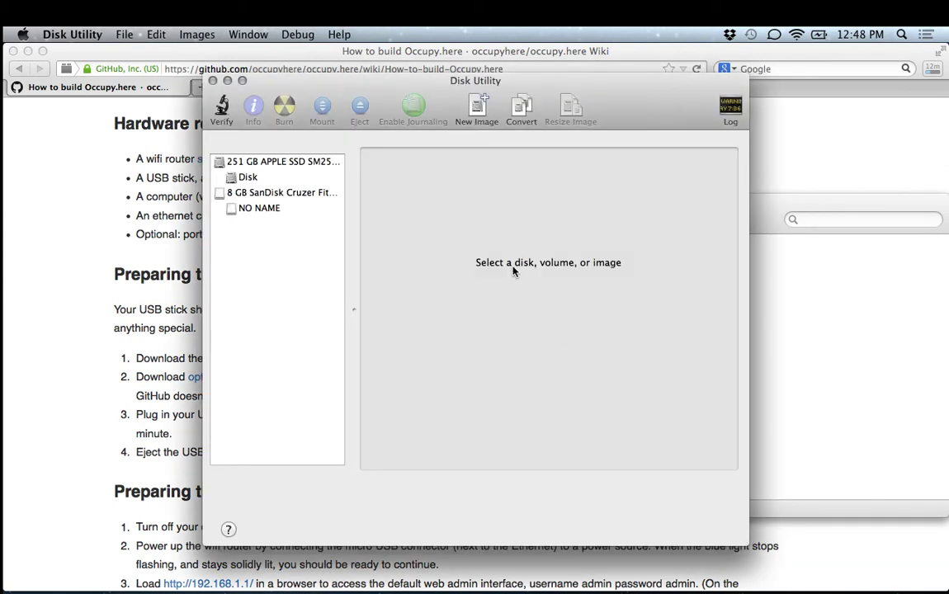
left_click(275, 192)
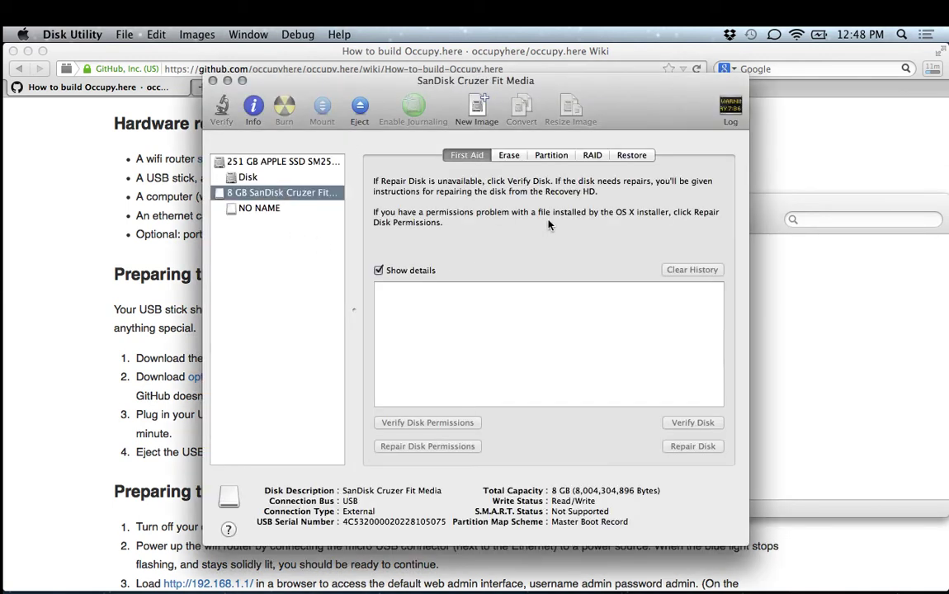
left_click(509, 156)
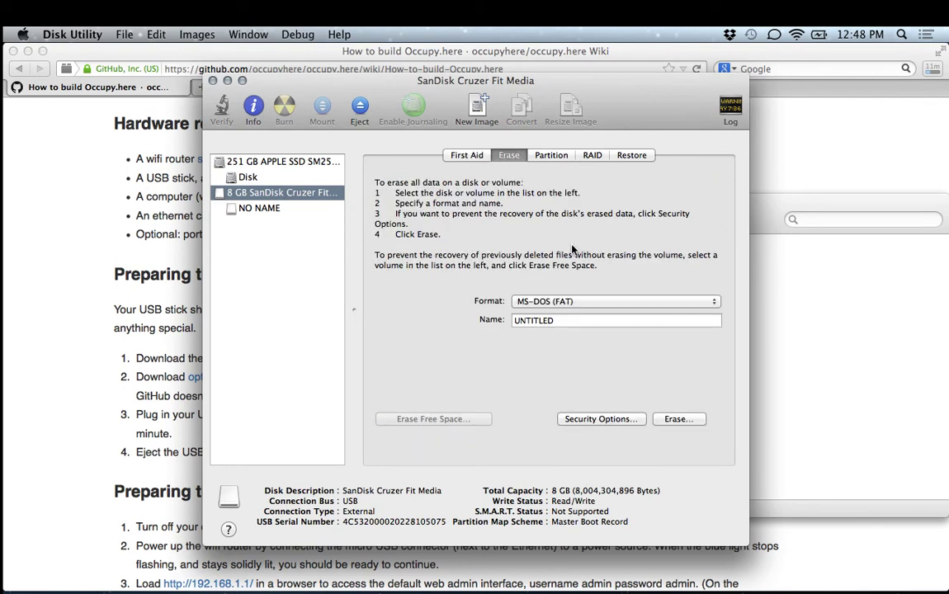
left_click(675, 419)
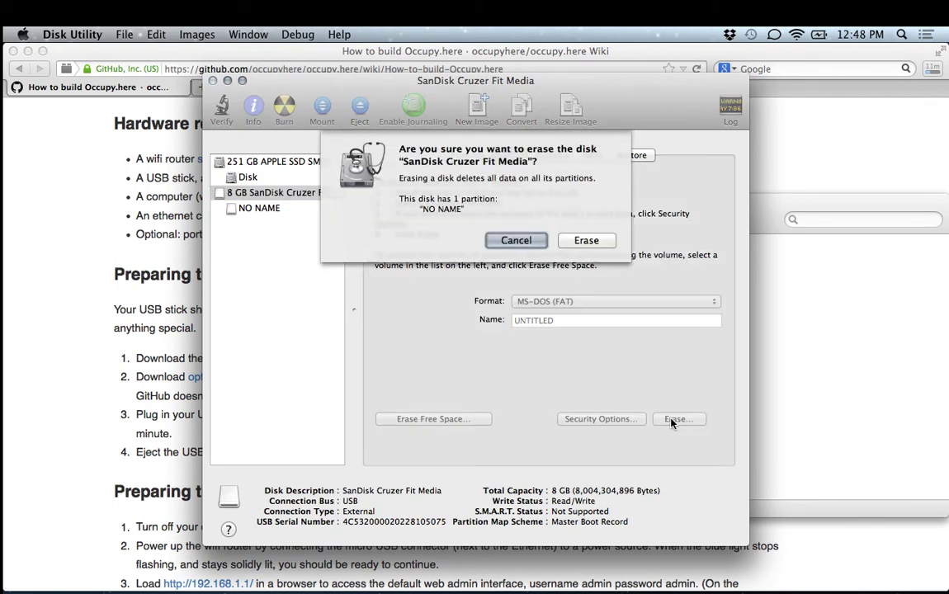
left_click(586, 240)
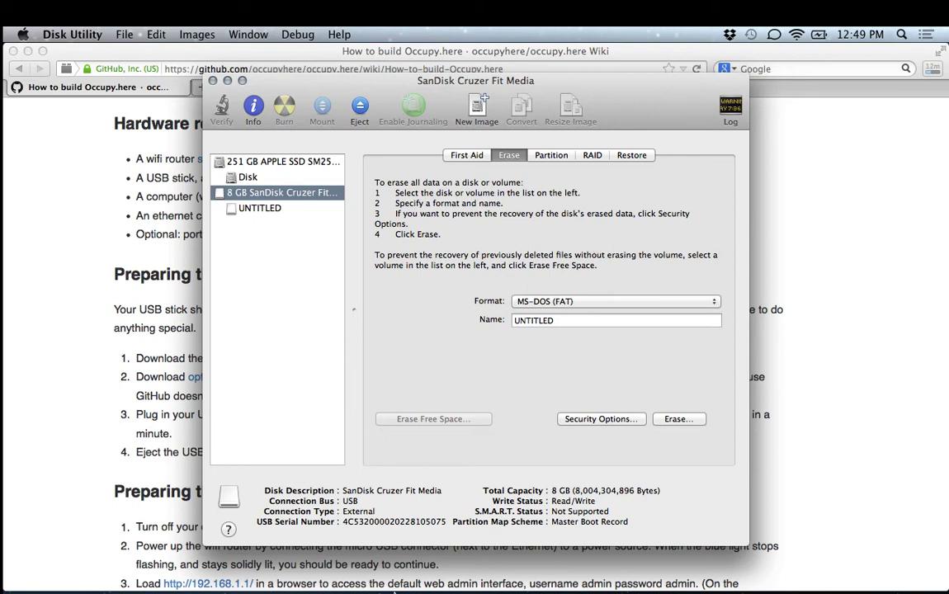
mouse_move(153, 572)
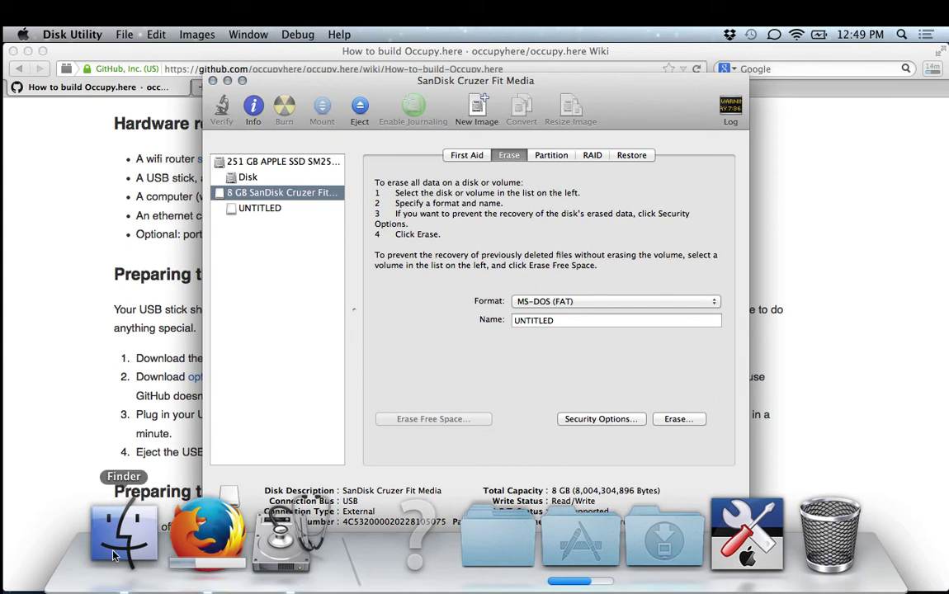
In Finder, open the freshly erased UNTITLED drive, then the Desktop folder.
left_click(122, 556)
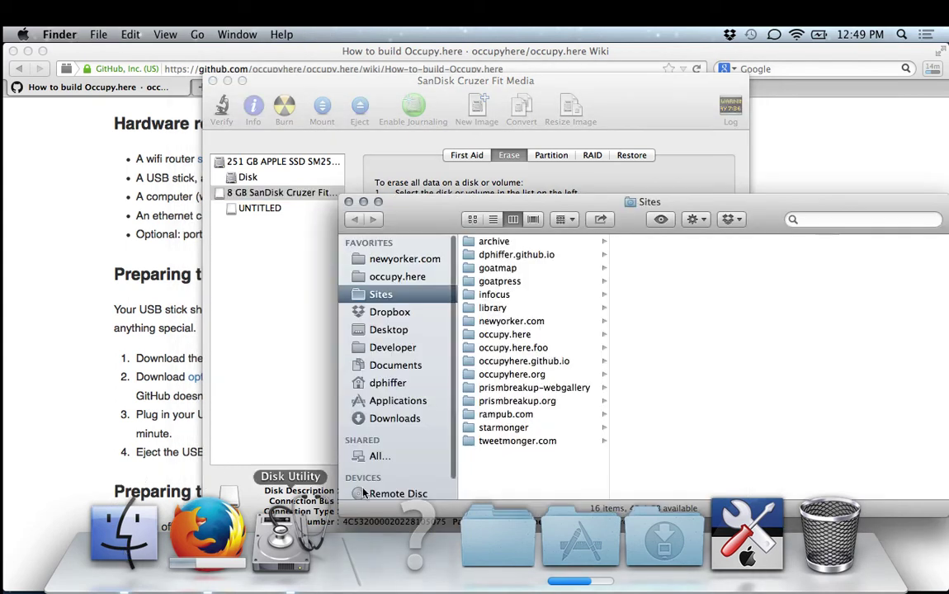
scroll(415, 474, "down", 2)
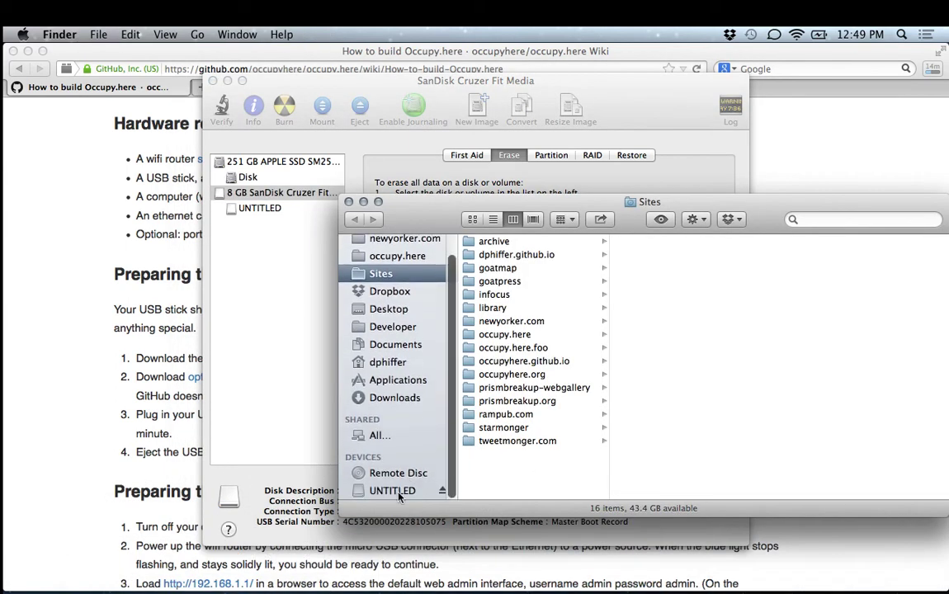
left_click(400, 491)
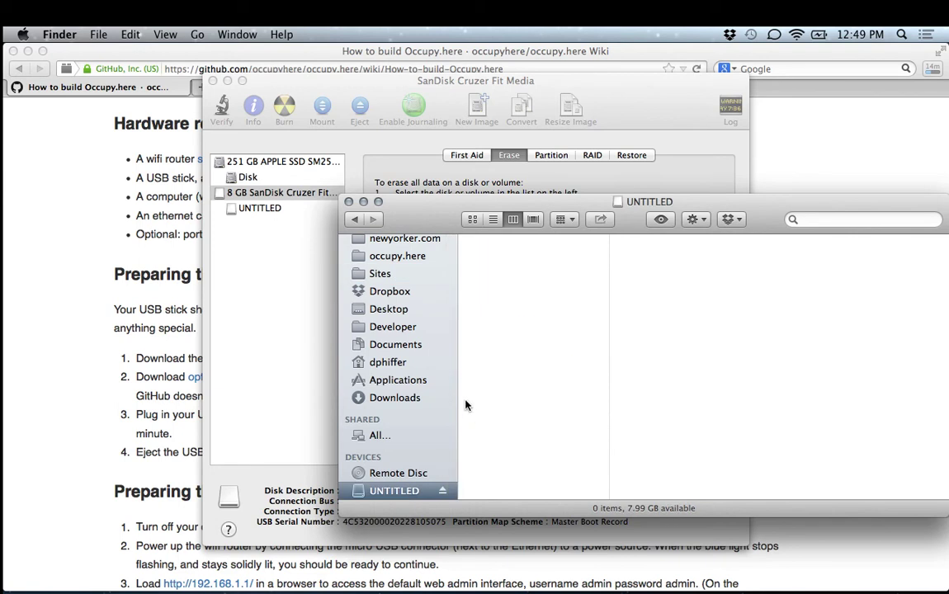
scroll(424, 375, "up", 2)
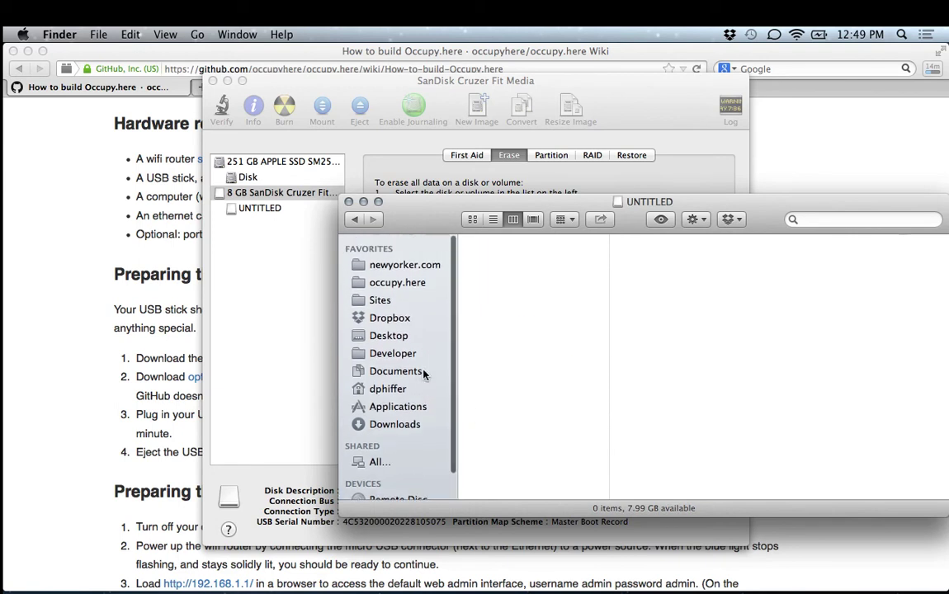
left_click(400, 333)
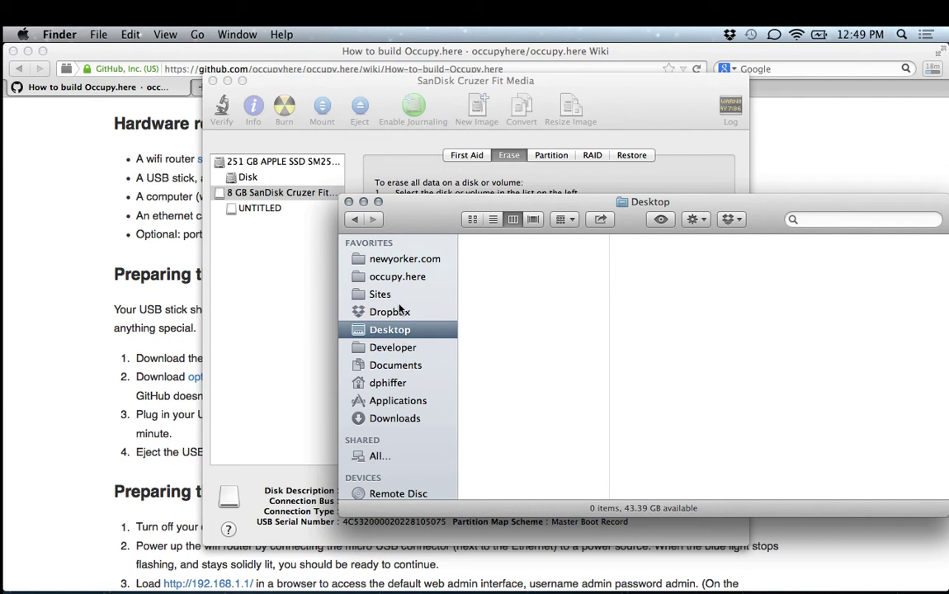
Unzip the downloaded release from Firefox and drag occupy.here-r2 onto the UNTITLED drive.
left_click(931, 130)
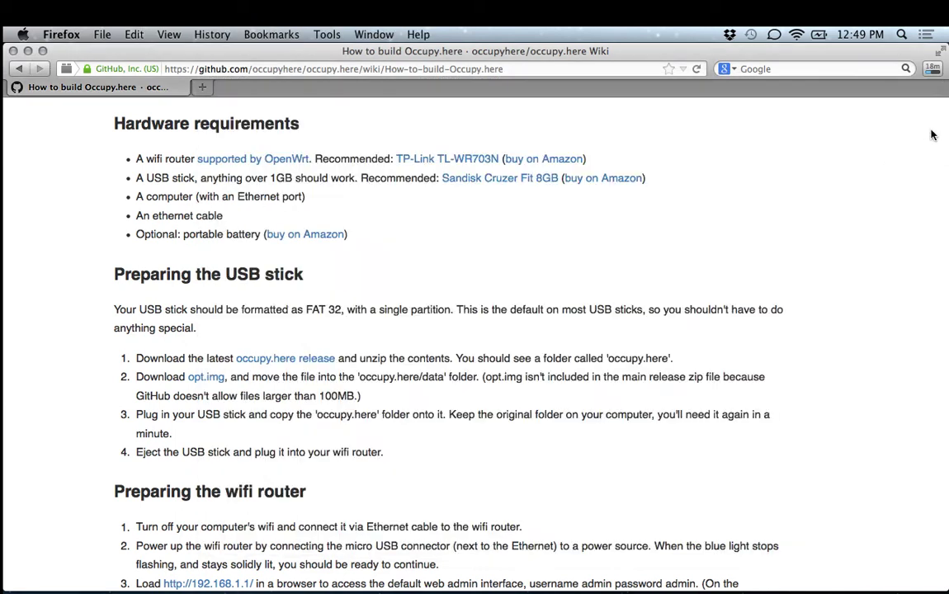
left_click(931, 68)
left_click(853, 180)
key("super+Tab")
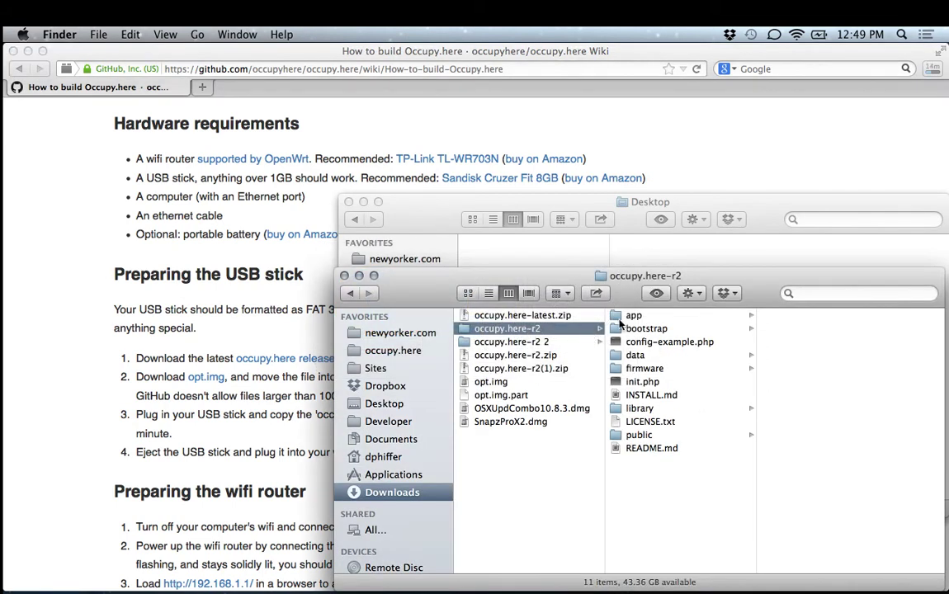
left_click_drag(625, 291, 289, 567)
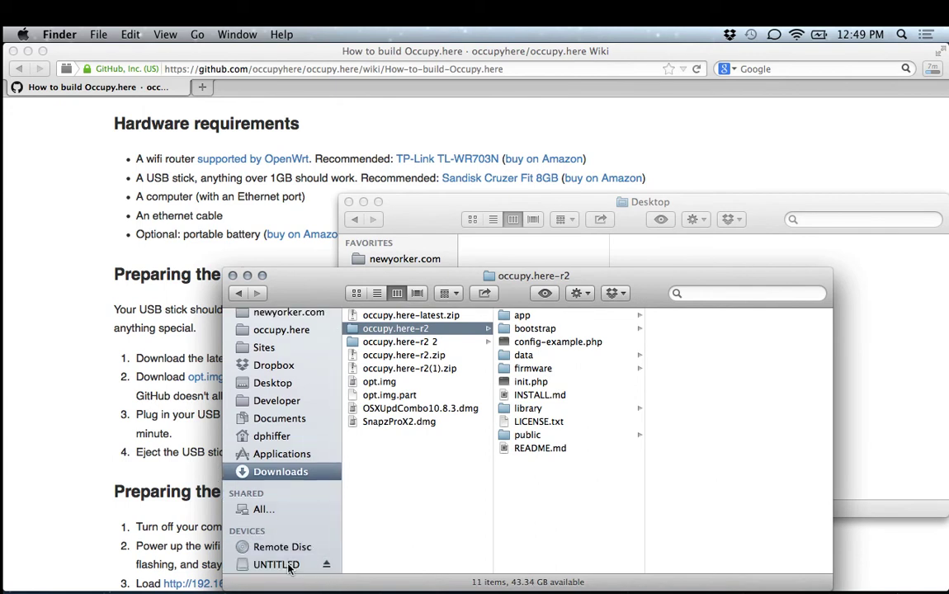
Rename the copied occupy.here-r2 folder on UNTITLED to occupy.here.
left_click(289, 566)
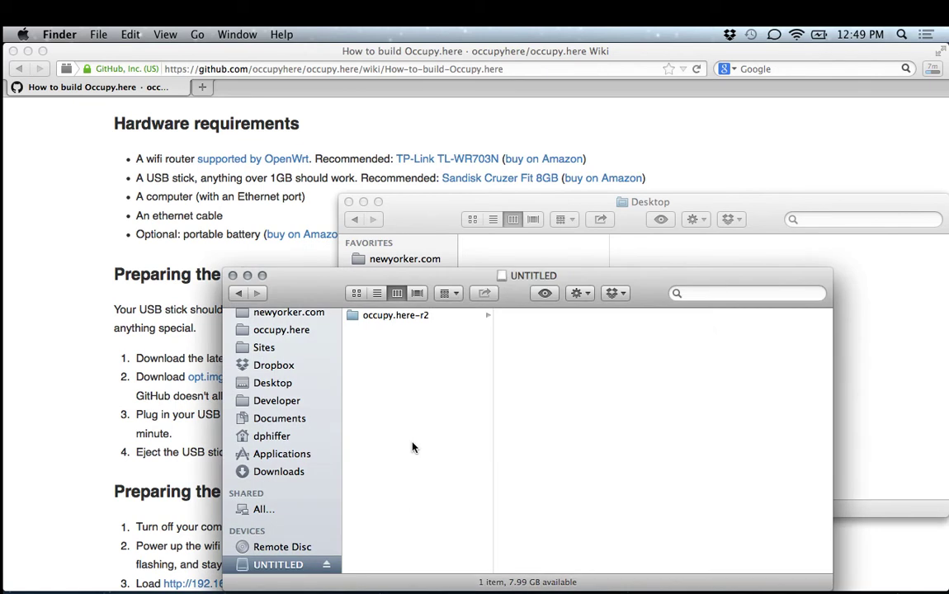
left_click(396, 318)
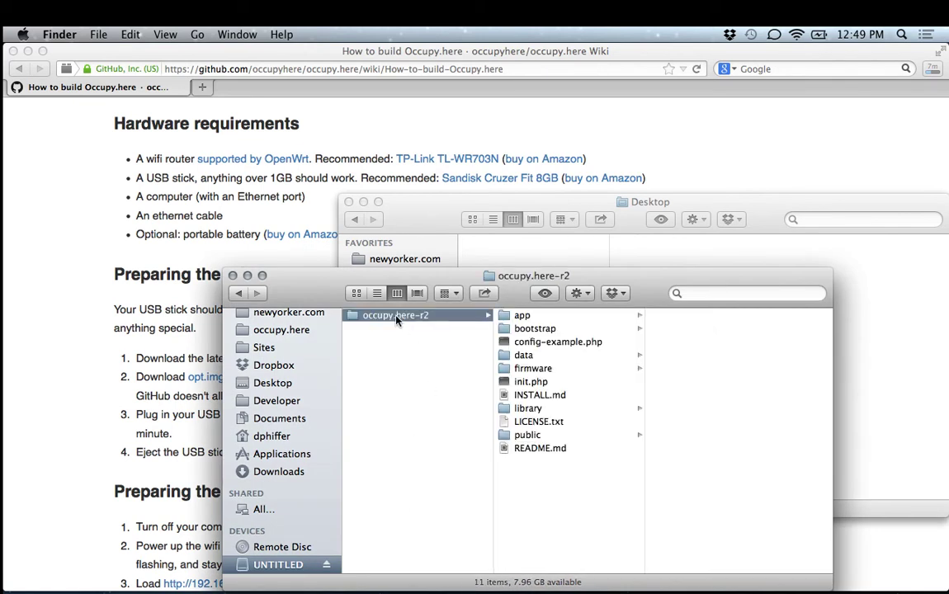
key("Return")
key("Right")
key("BackSpace")
key("BackSpace")
key("BackSpace")
key("Return")
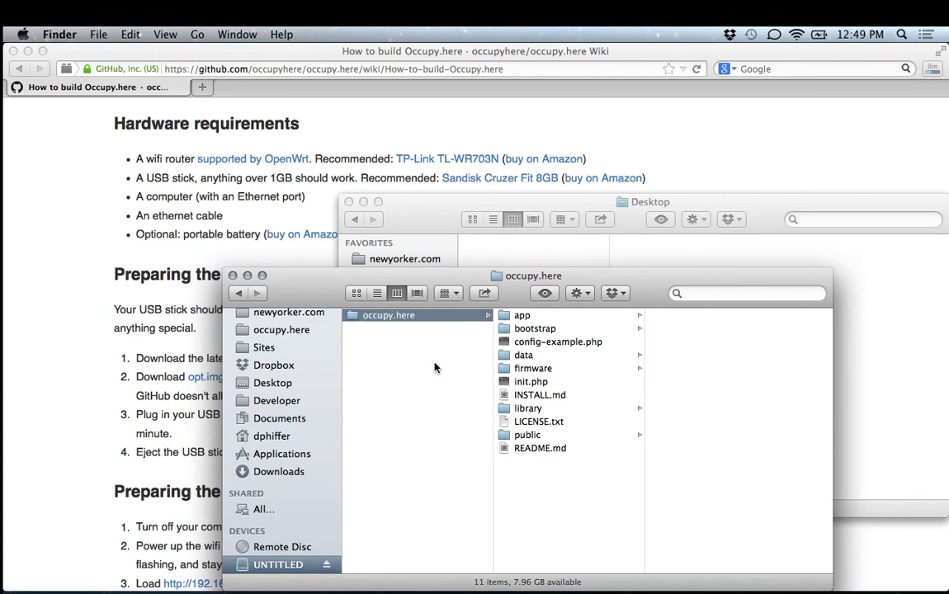
left_click(118, 421)
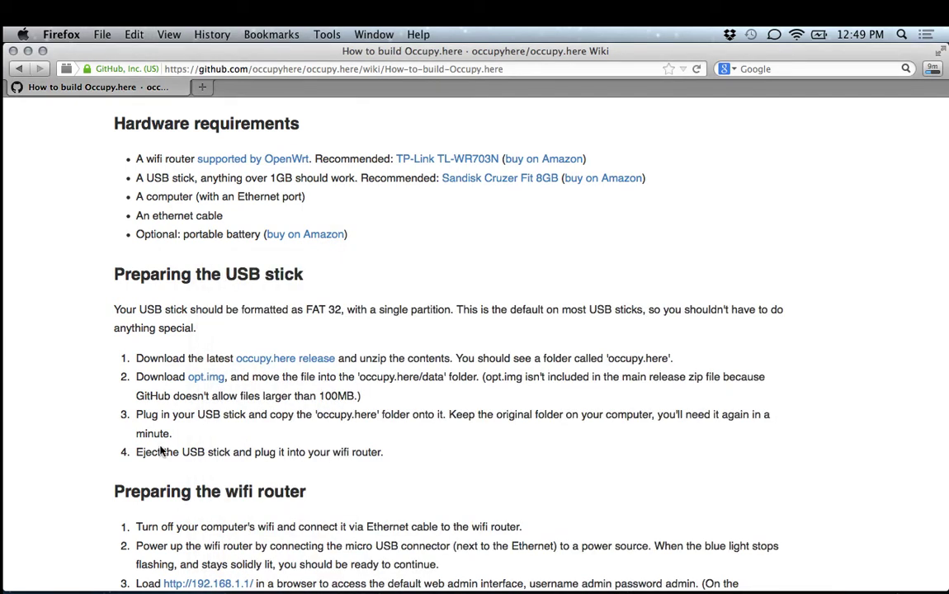
Download opt.img from the wiki's step 2 link and check progress: 48.2 of 128 MB.
scroll(162, 450, "down", 3)
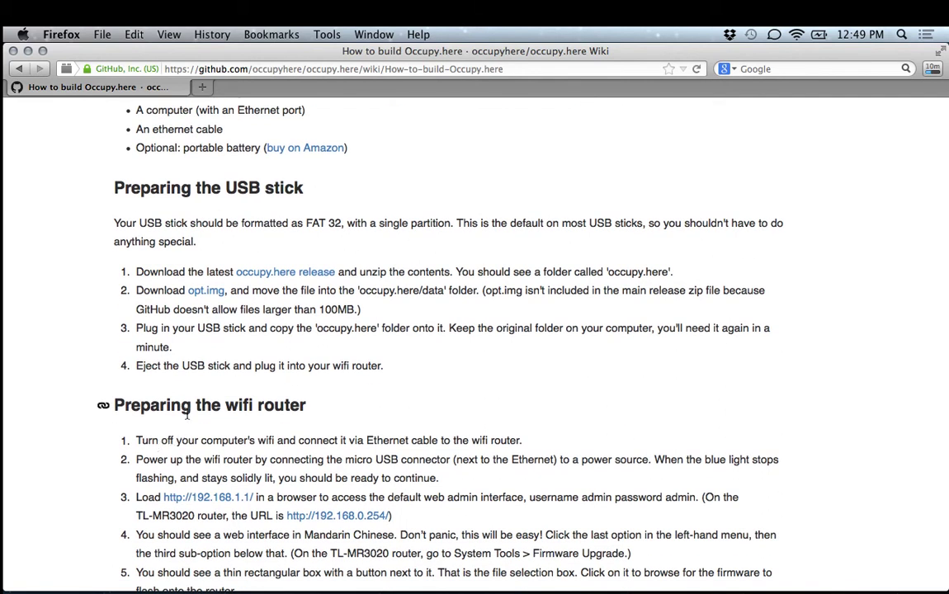
left_click(205, 293)
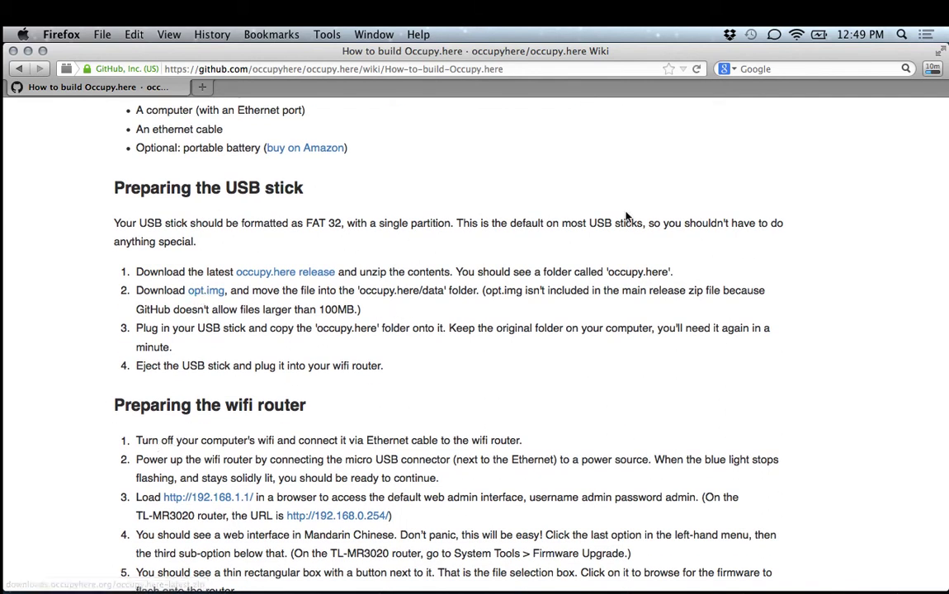
left_click(932, 71)
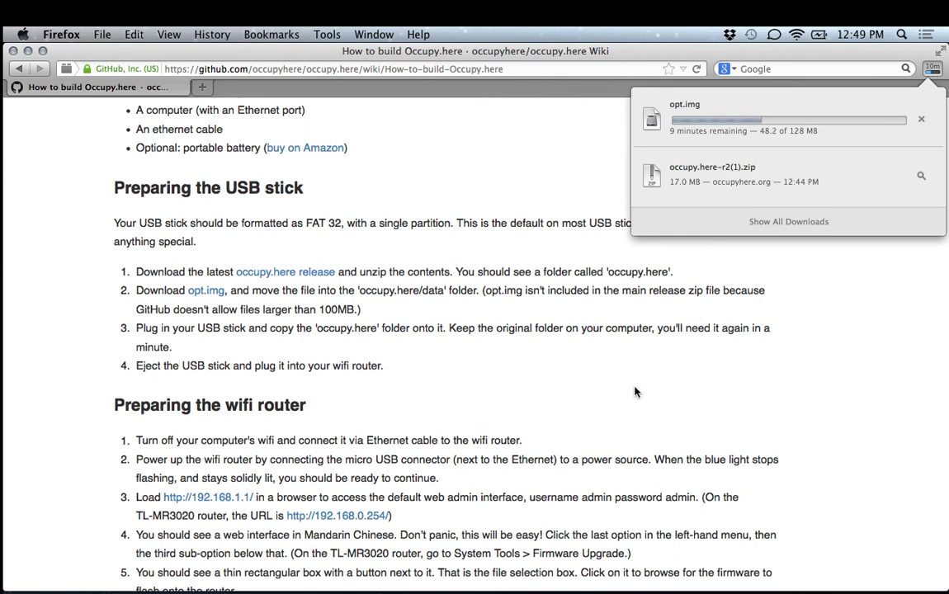
key("super+Tab")
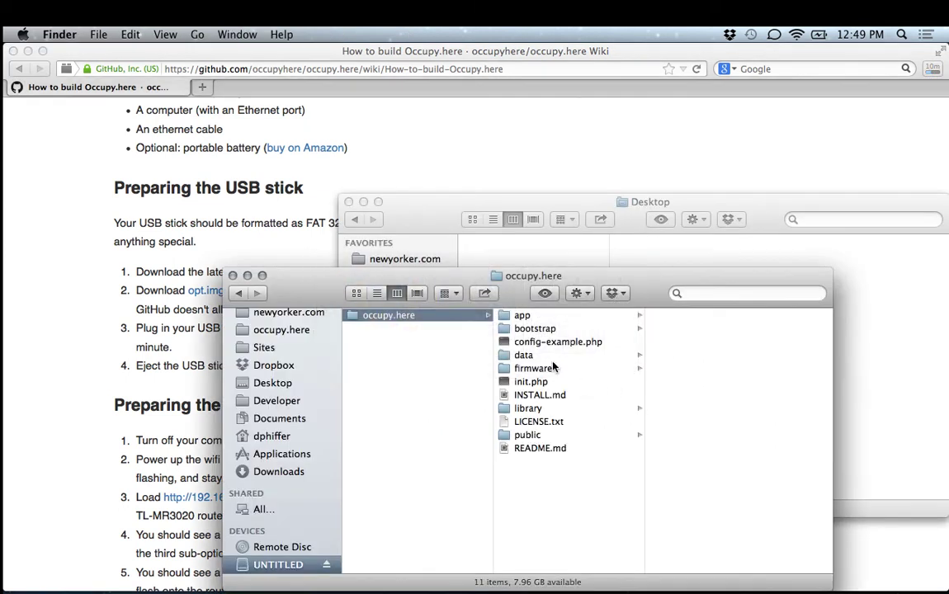
Open occupy.here's data folder to reveal the incoming subfolder, then return to the wiki.
left_click(545, 355)
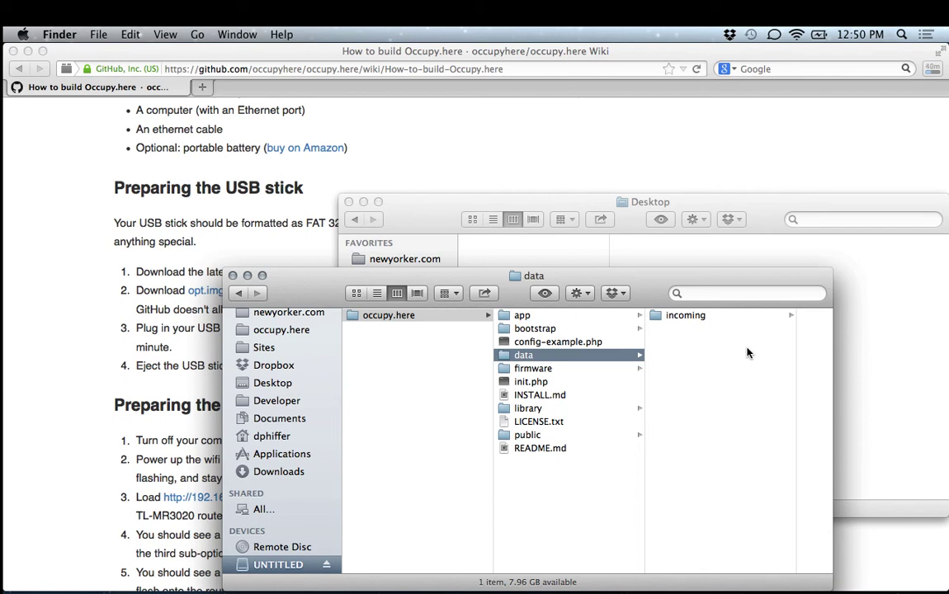
left_click(609, 157)
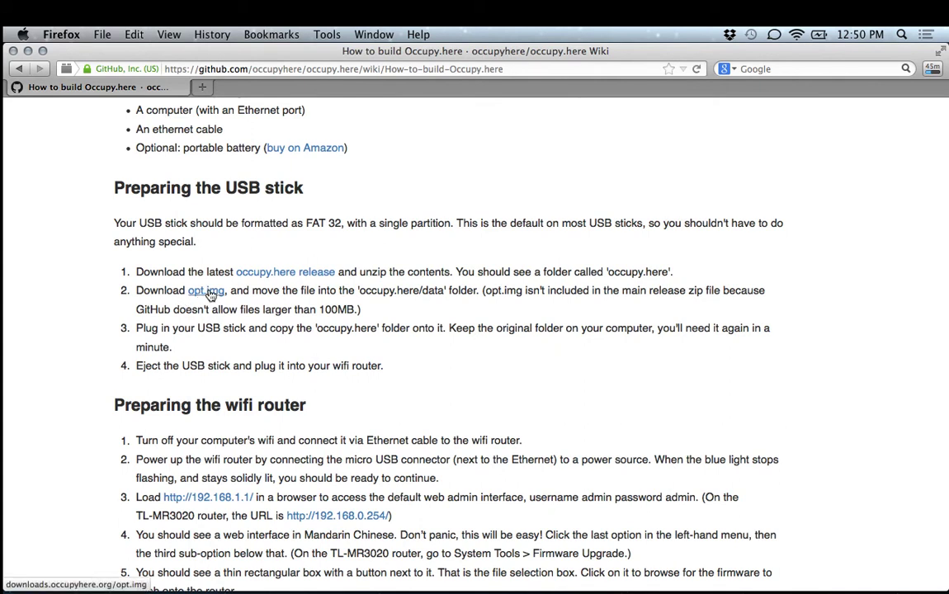
Load downloads.occupyhere.org in a new tab, listing the release zips and 128M opt.img.
key("super+t")
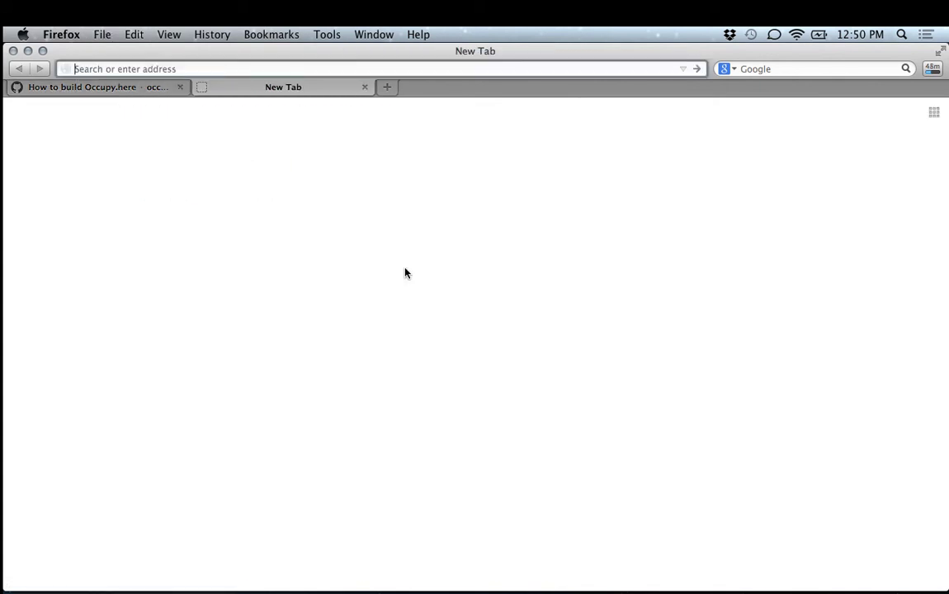
type("downloads.occupyhere.org")
key("Return")
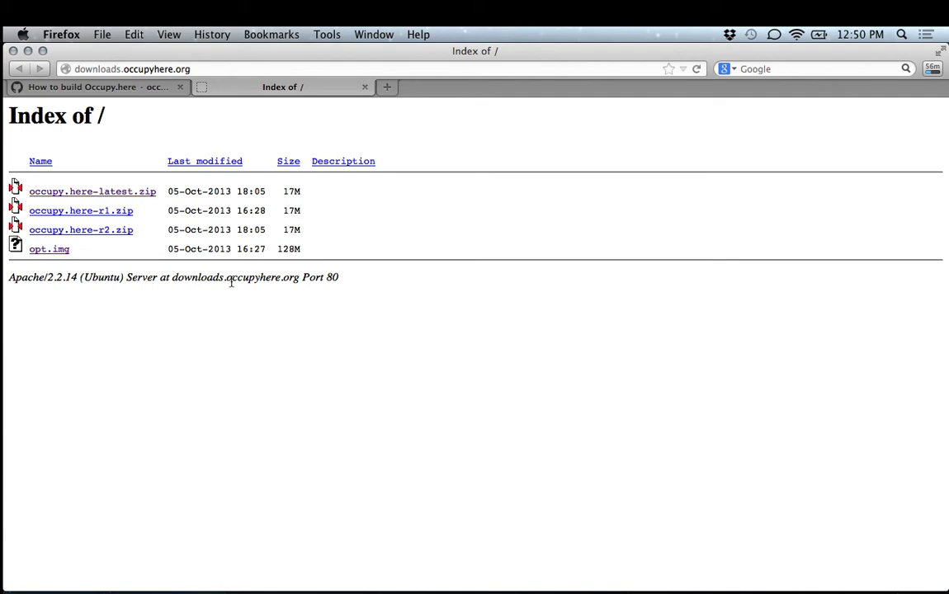
mouse_move(271, 591)
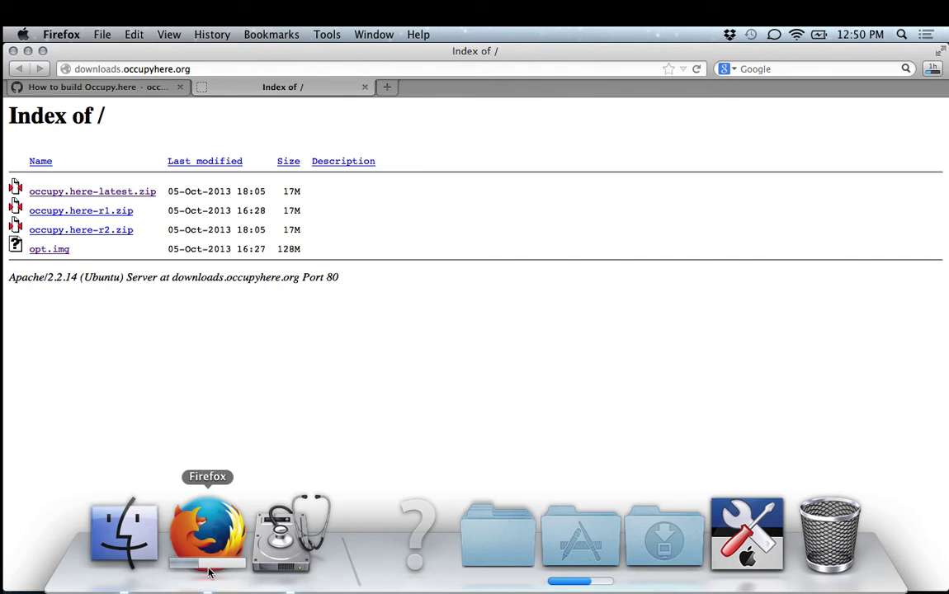
Check opt.img's download progress from the wiki tab, then launch VirtualBox Manager.
left_click(93, 86)
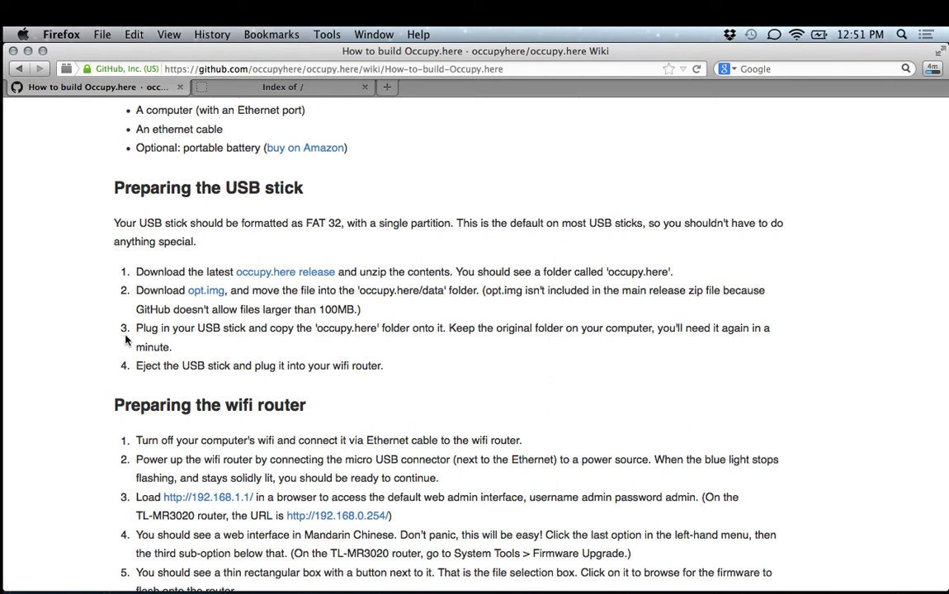
mouse_move(206, 536)
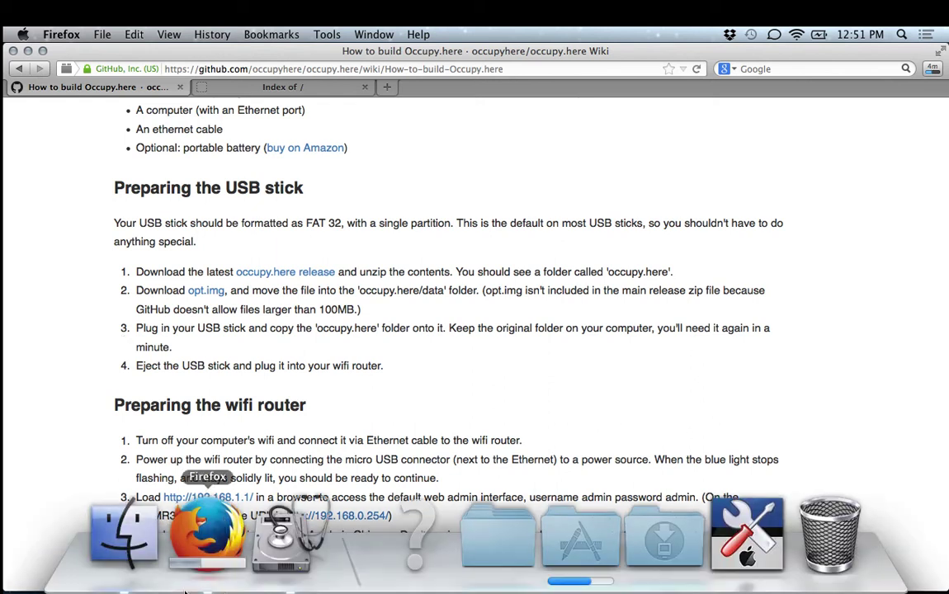
left_click(124, 535)
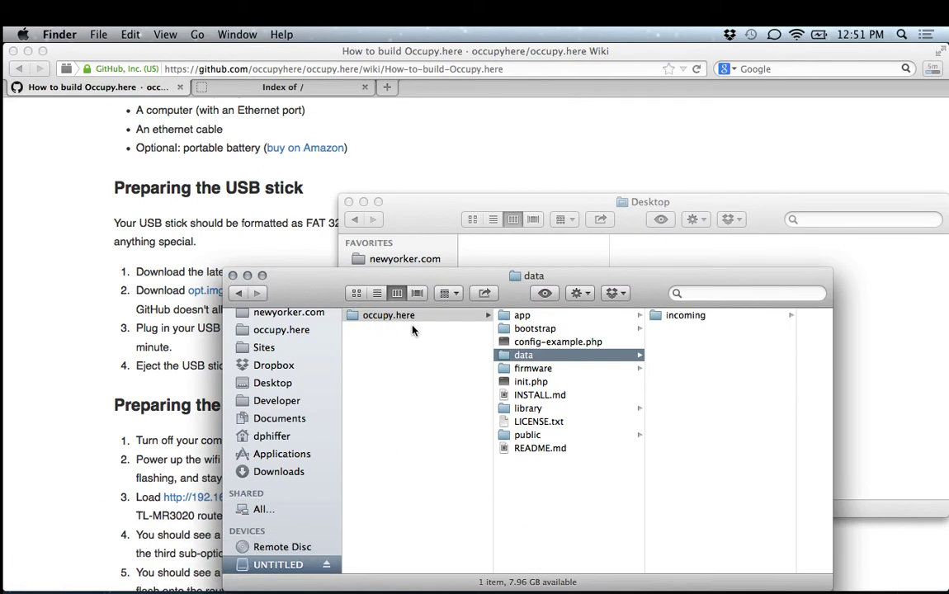
left_click(933, 69)
left_click(933, 68)
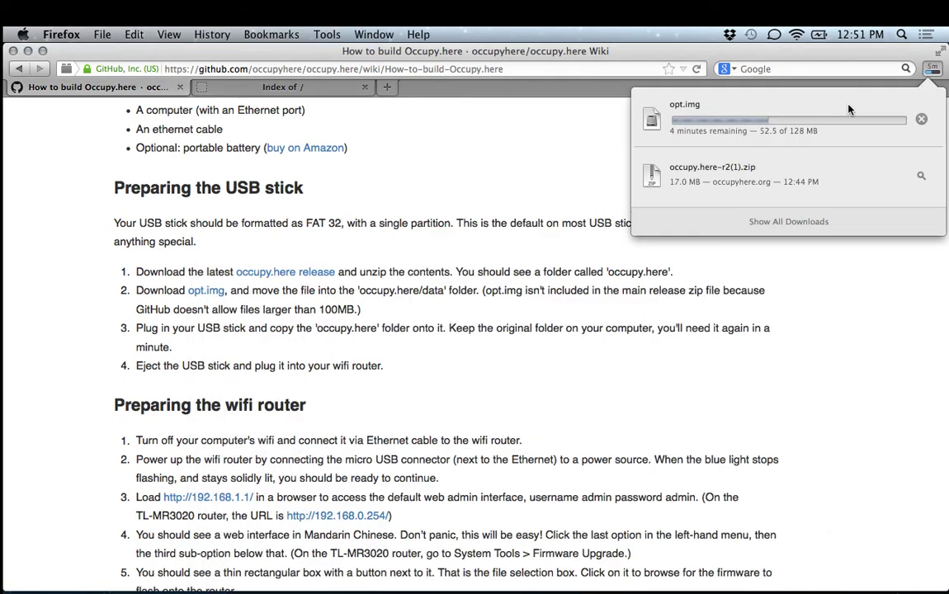
left_click(875, 193)
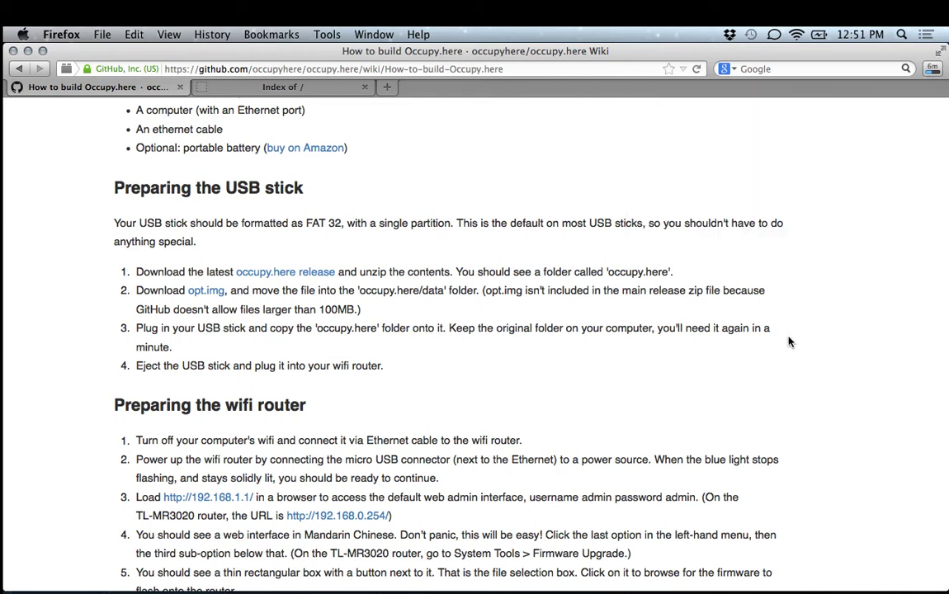
key("Return")
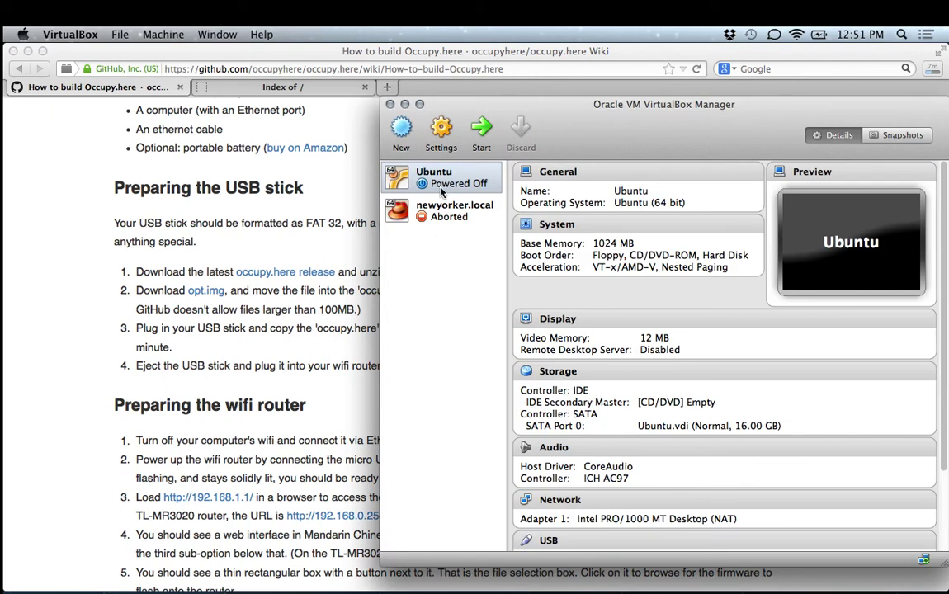
Start the Ubuntu VM and, once its desktop loads, open Terminal from the launcher.
left_click(484, 128)
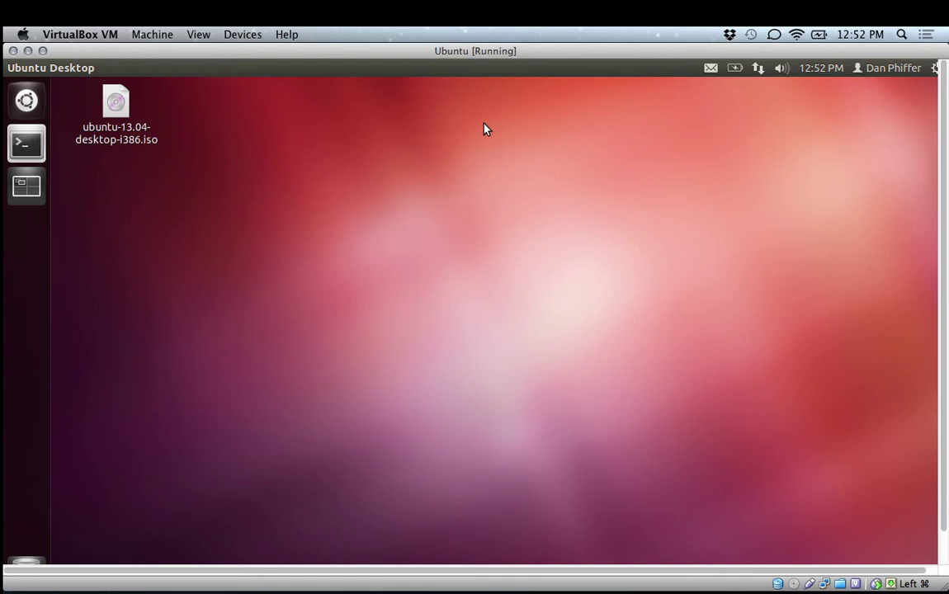
left_click(33, 150)
Maximize Terminal and rerun the recalled sudo vboxsf command to mount the Mac Desktop at ~/Shared.
double_click(103, 85)
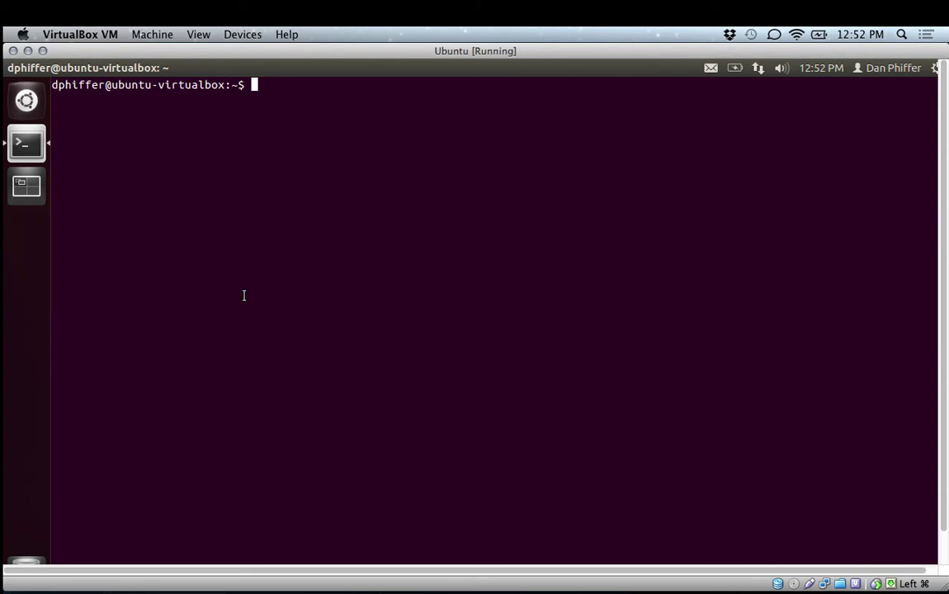
key("ctrl+r")
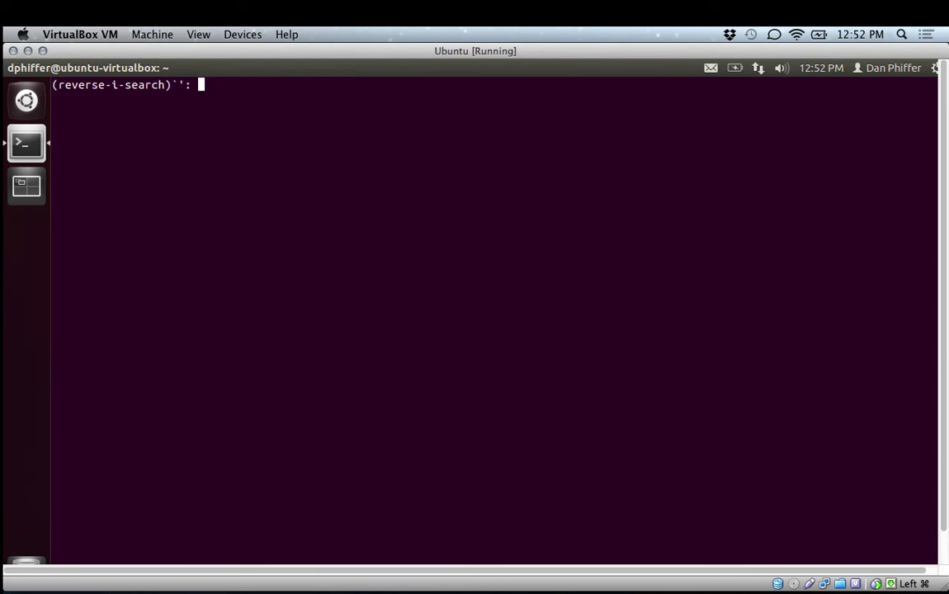
type("sud")
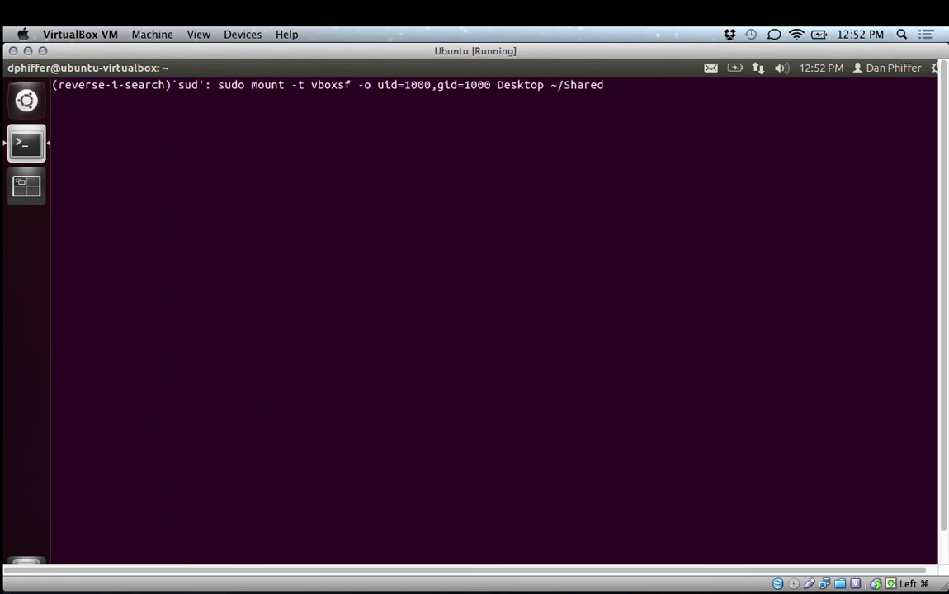
key("Return")
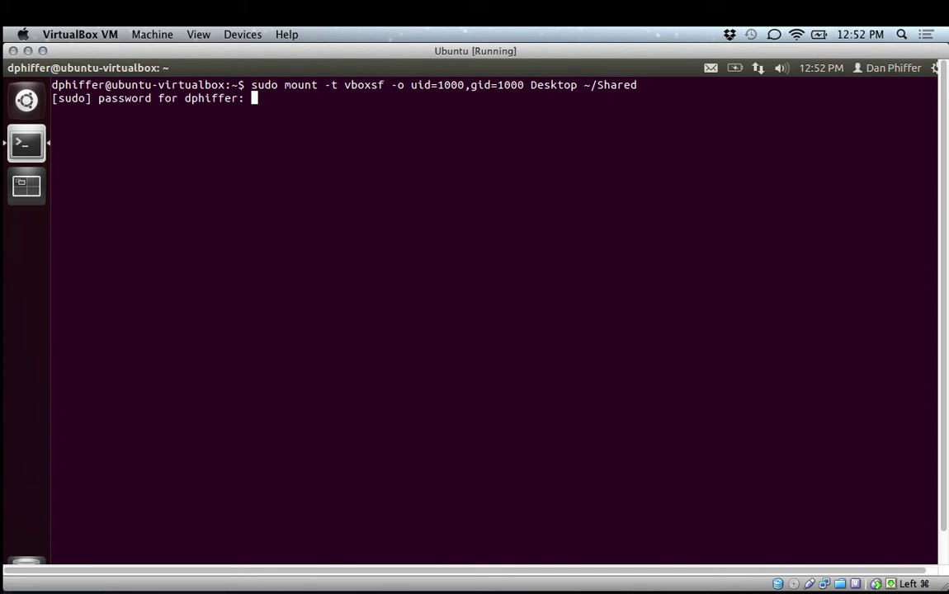
key("Return")
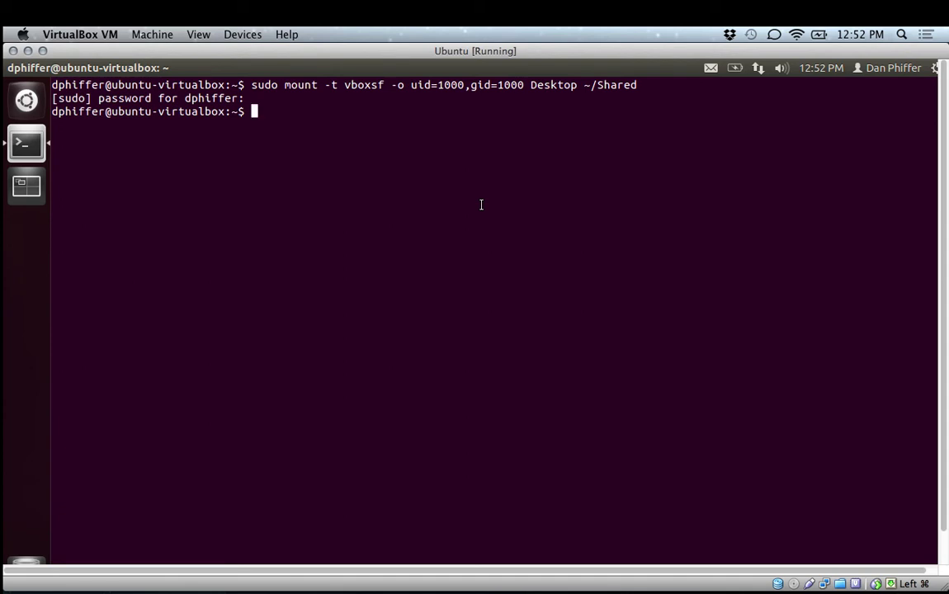
Change into ~/Shared and list it, finding it empty, then return to the Firefox wiki.
type("cd Shared/")
key("Return")
type("ls")
key("Return")
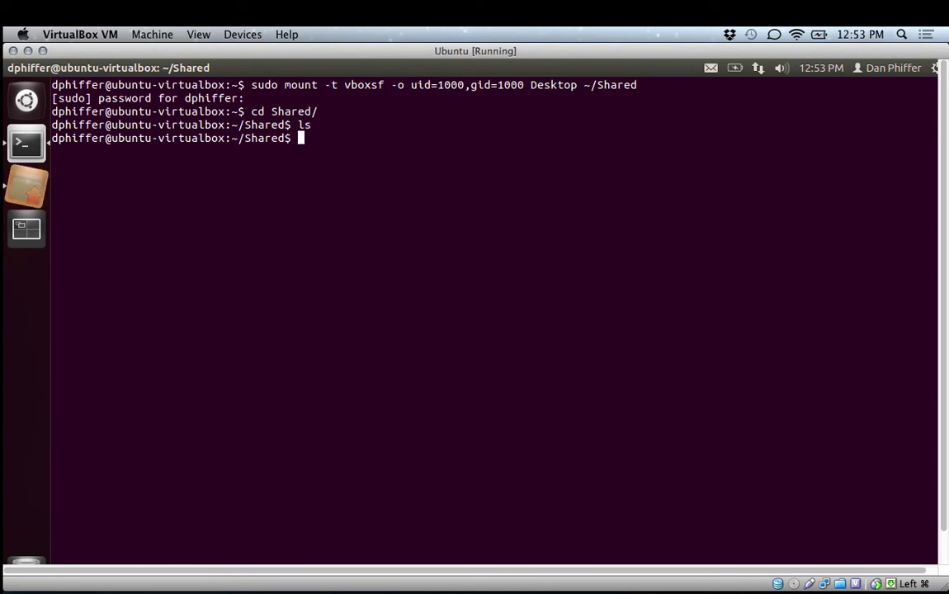
mouse_move(388, 587)
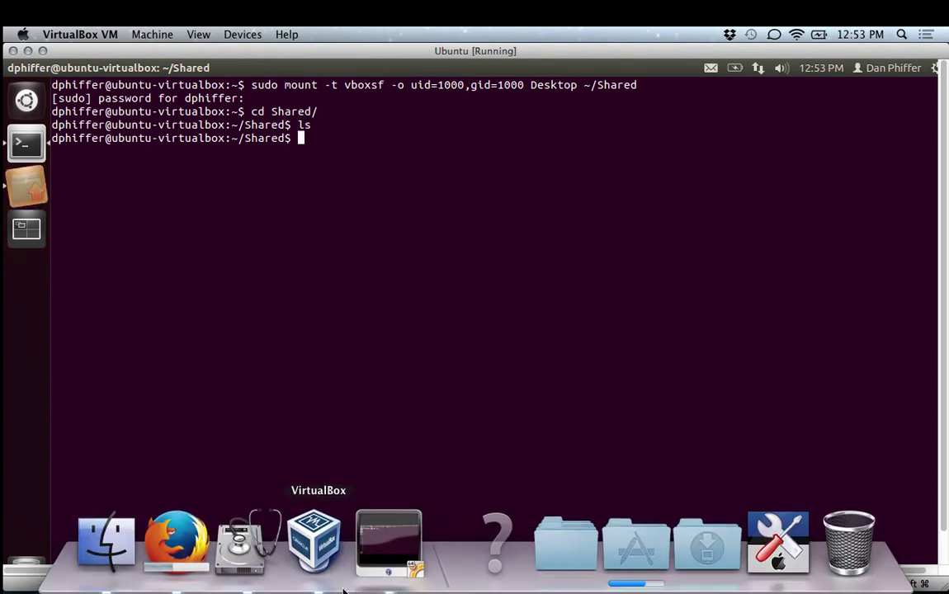
left_click(176, 544)
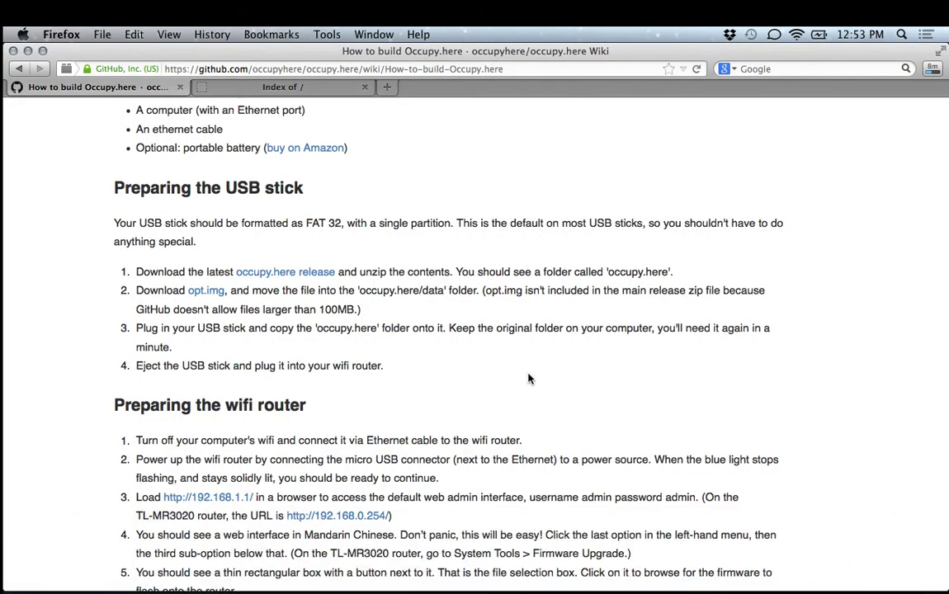
left_click(931, 69)
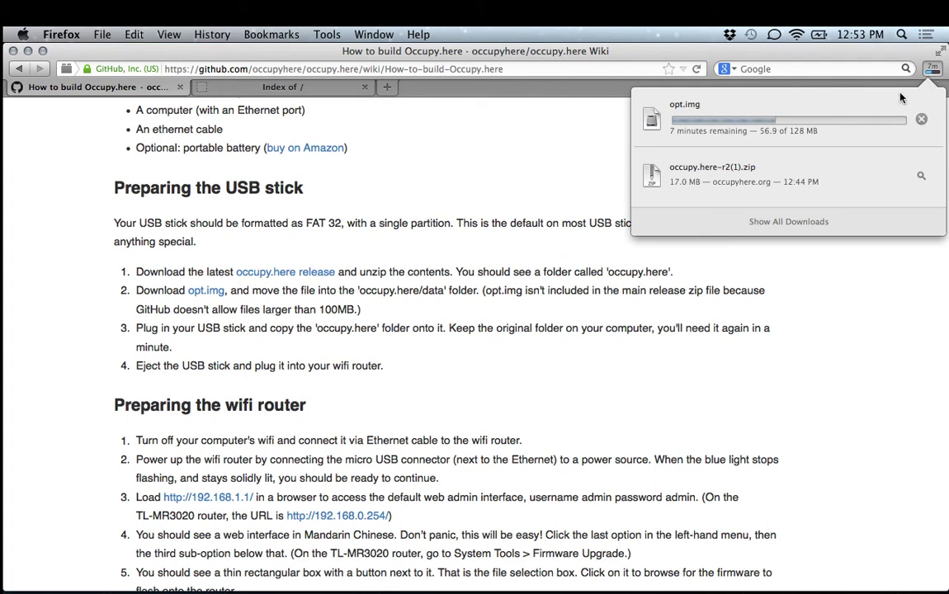
left_click(767, 439)
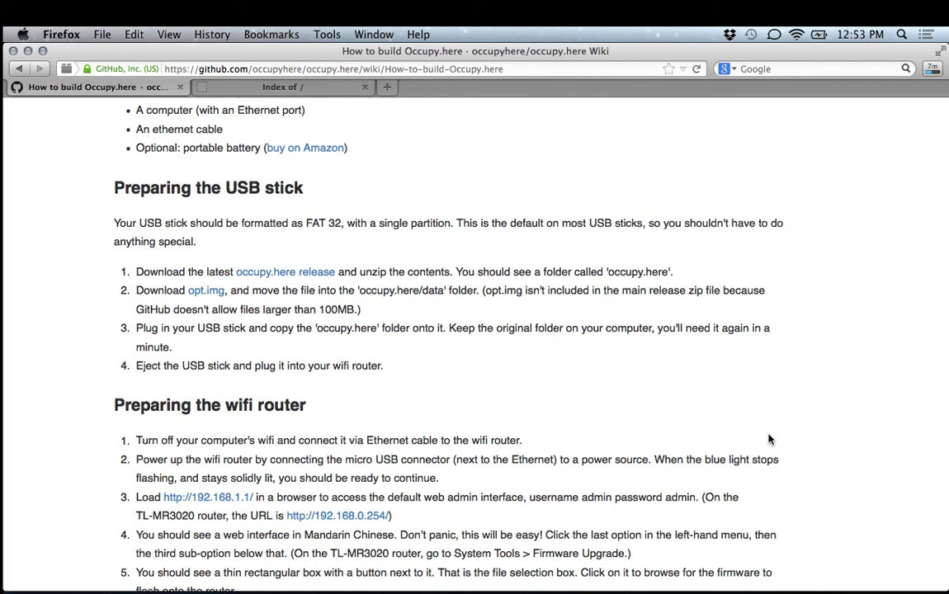
scroll(482, 485, "down", 2)
scroll(482, 485, "down", 1)
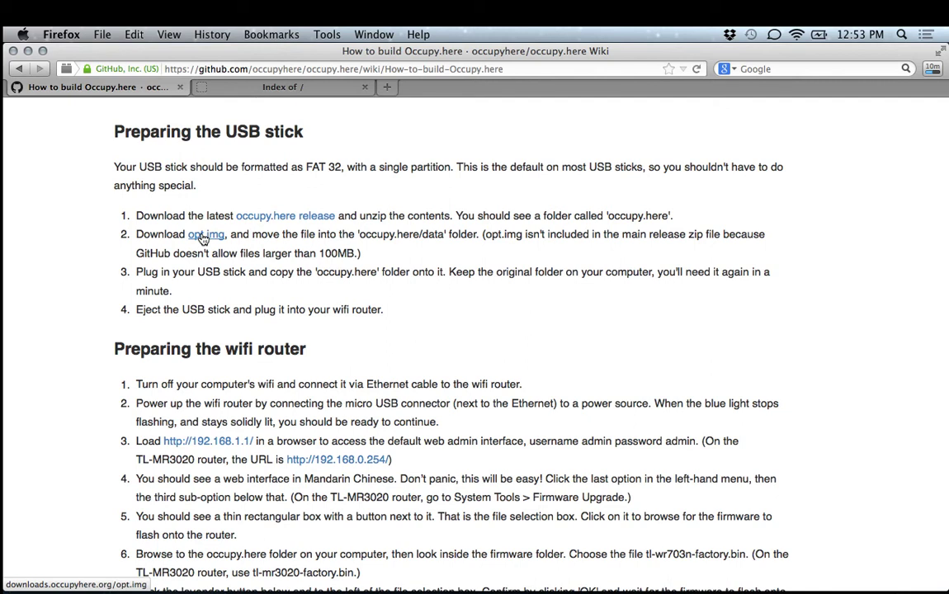
Open a new tab and load the router admin address 192.168.1.1.
key("super+t")
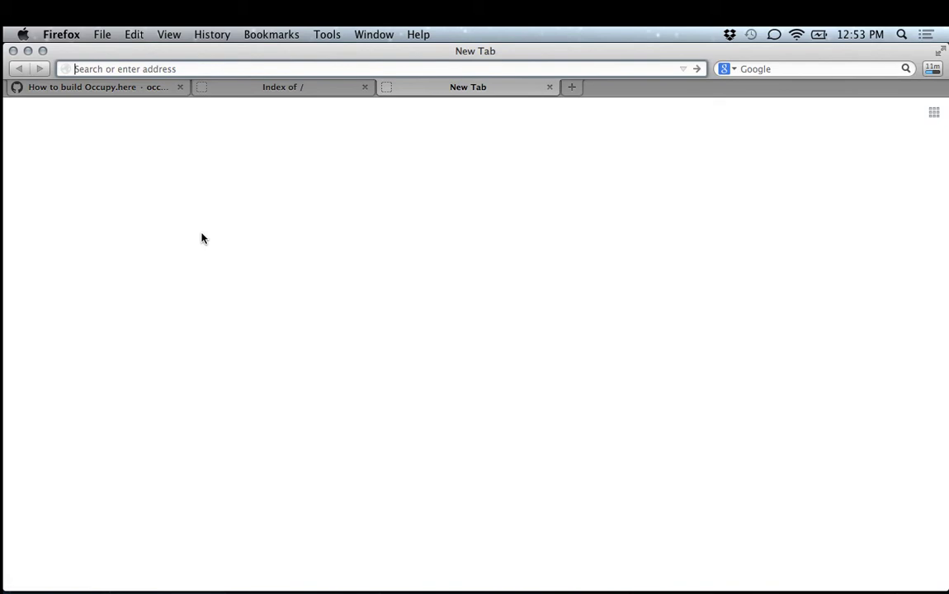
type("192.168.1.1")
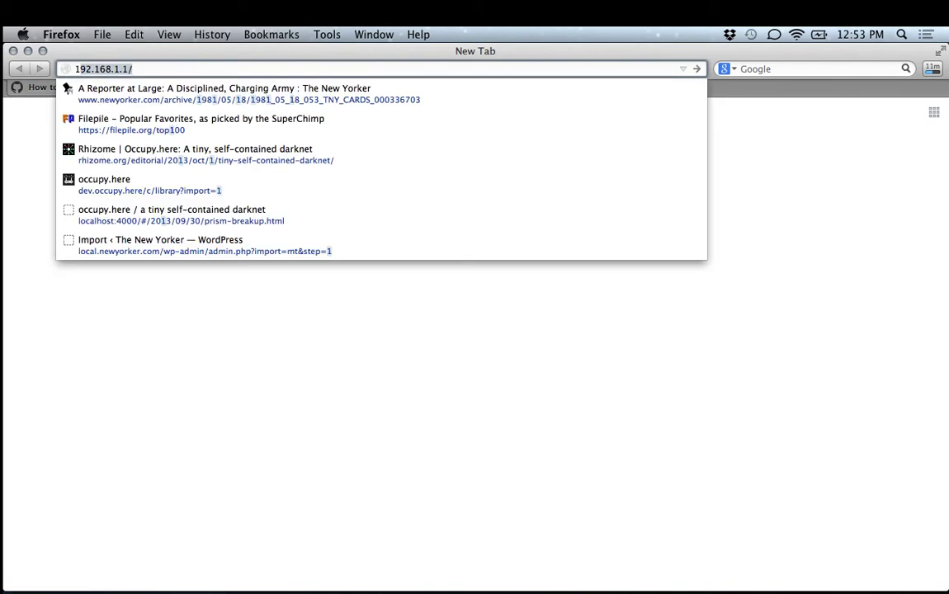
left_click(131, 68)
triple_click(137, 67)
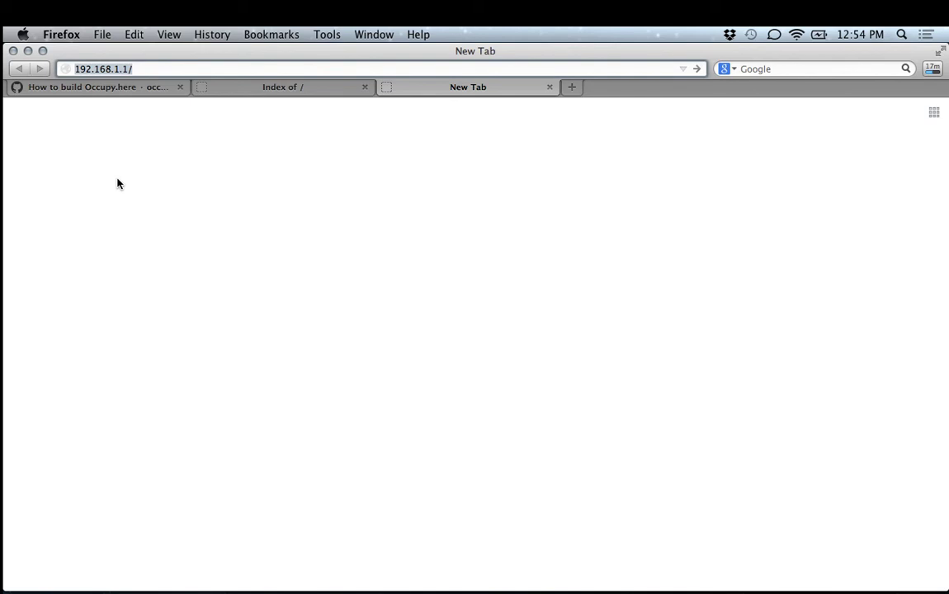
key("Return")
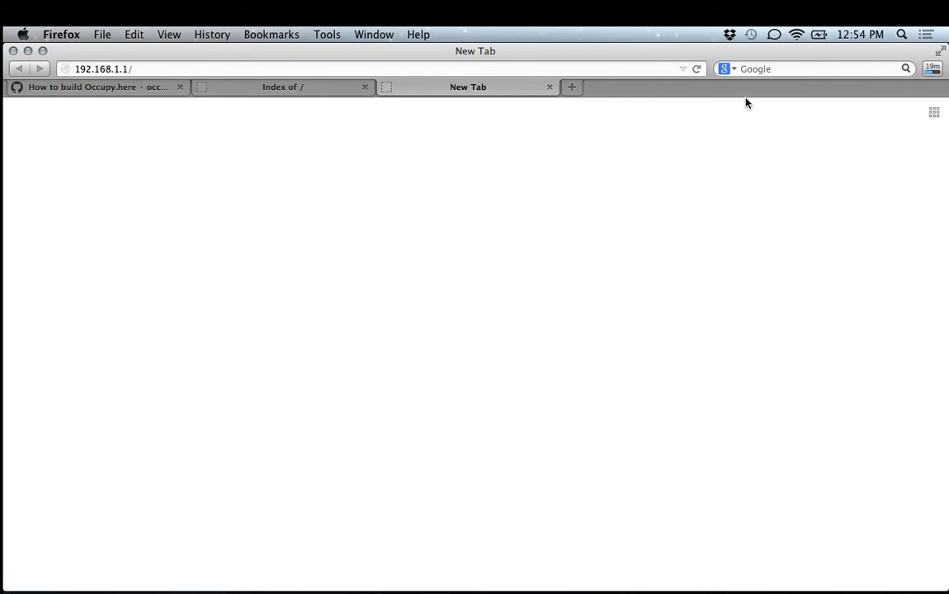
Check the Wi-Fi network list, glance at the build wiki, then return to the router tab.
left_click(796, 34)
left_click(796, 33)
left_click(798, 35)
left_click(797, 36)
left_click(90, 87)
left_click(389, 86)
left_click(112, 69)
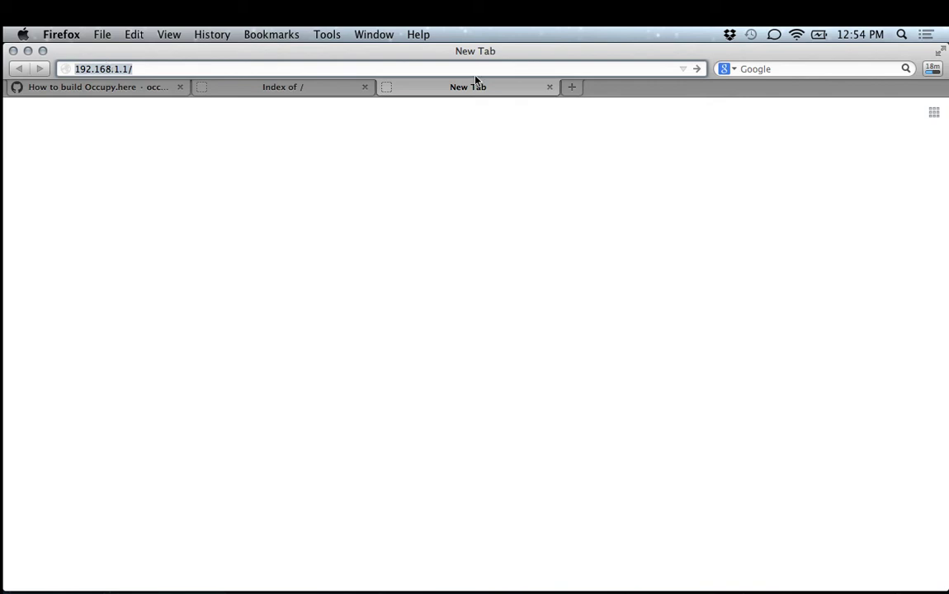
Close the Wi-Fi network list and launch Terminal from the launcher by typing 'te'.
left_click(795, 33)
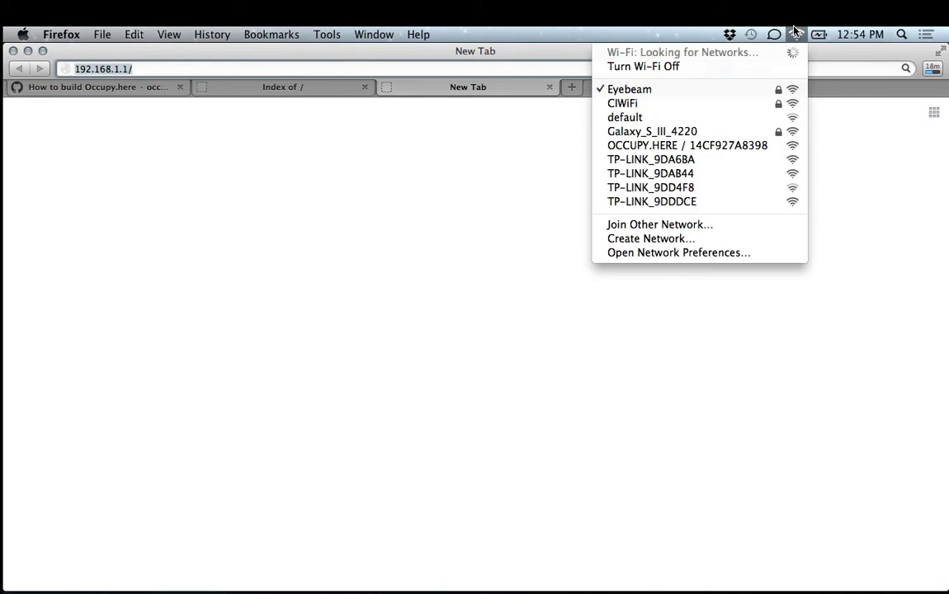
left_click(796, 33)
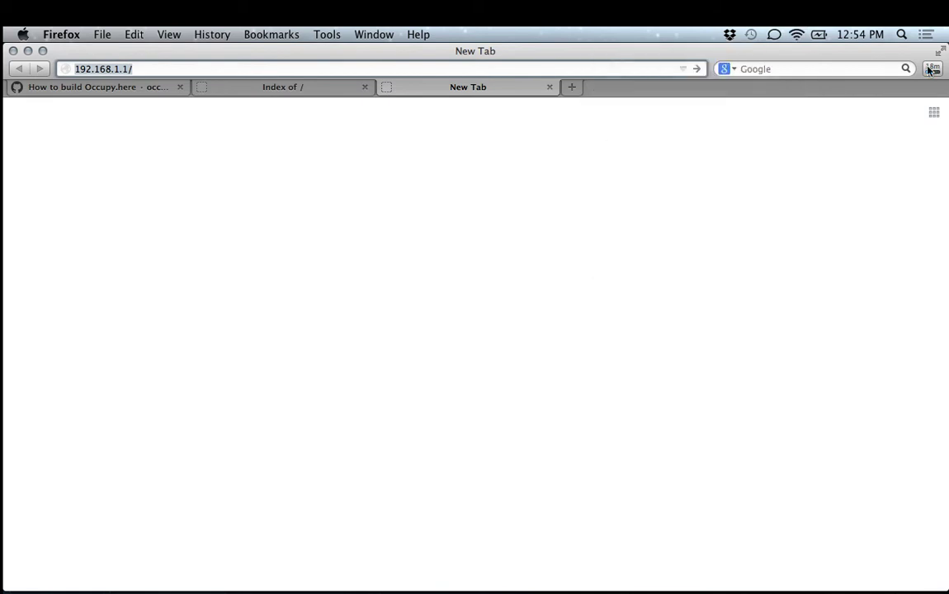
key("super+Tab")
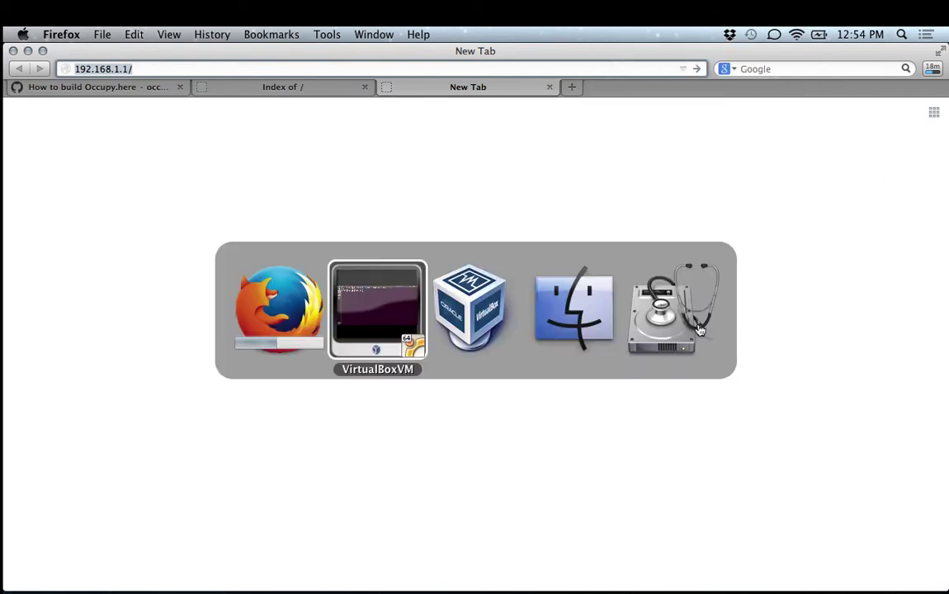
key("super+Tab")
key("ctrl+space")
type("te")
key("Return")
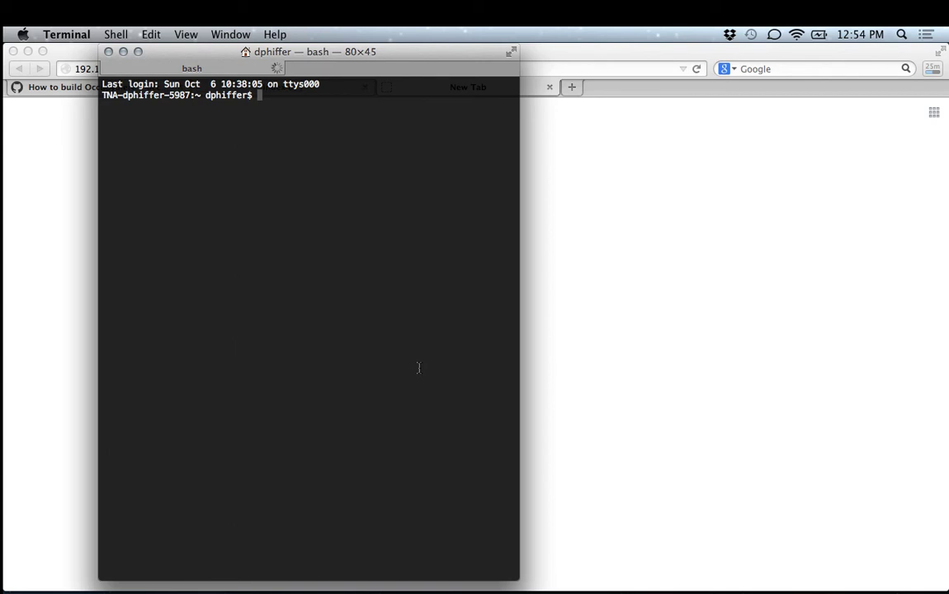
Bring the Ubuntu VirtualBox window forward from the Dock, then bring Finder to the front.
mouse_move(412, 591)
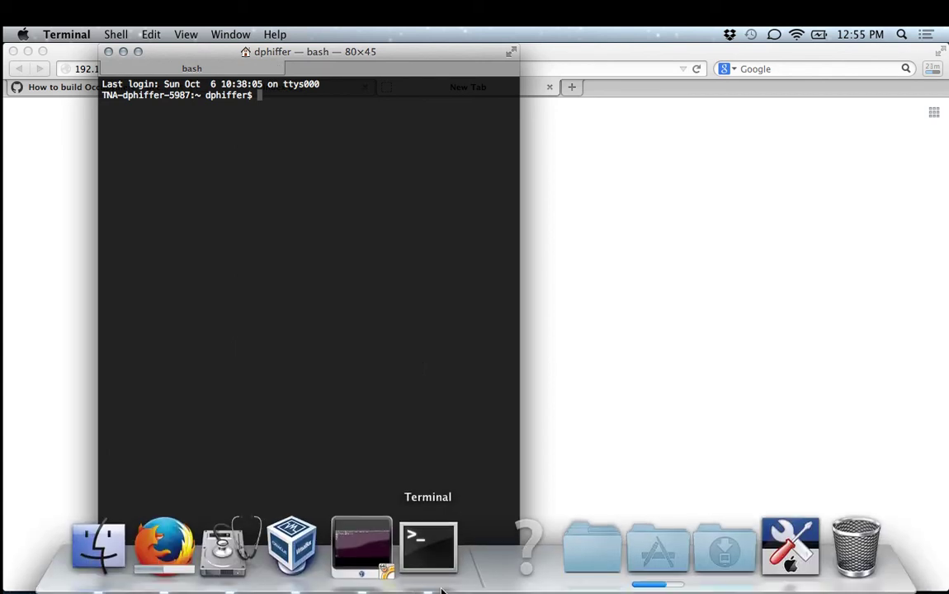
left_click(363, 544)
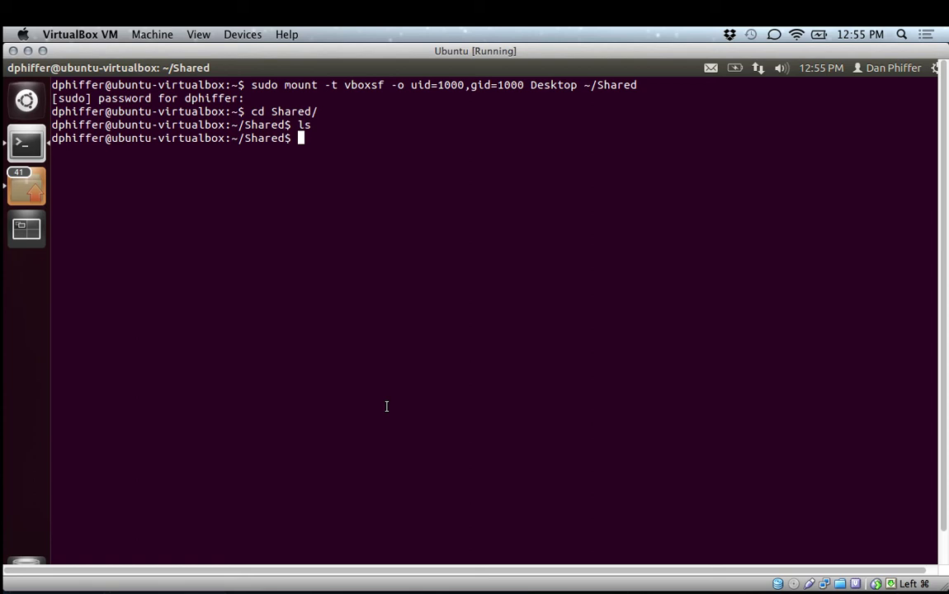
mouse_move(364, 569)
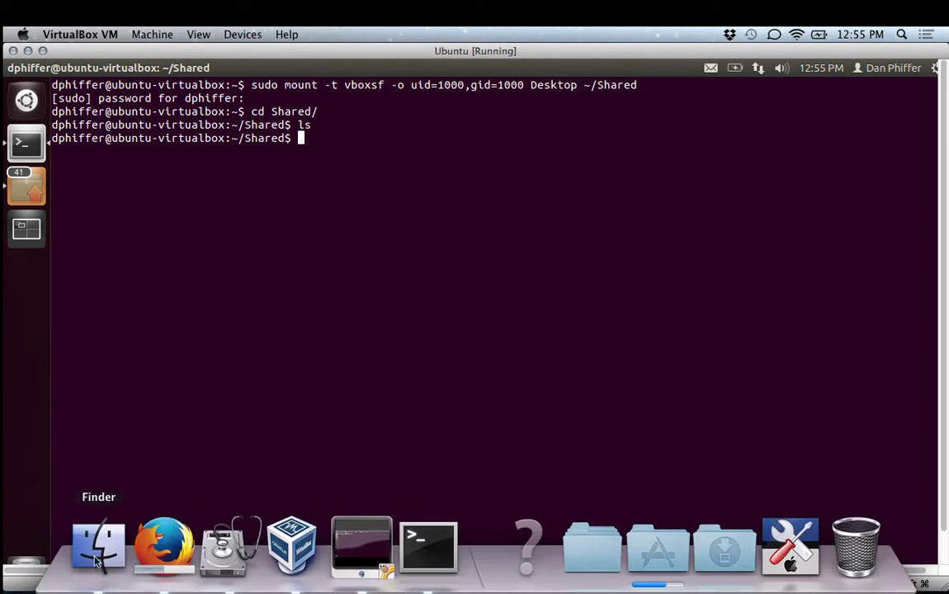
left_click(96, 568)
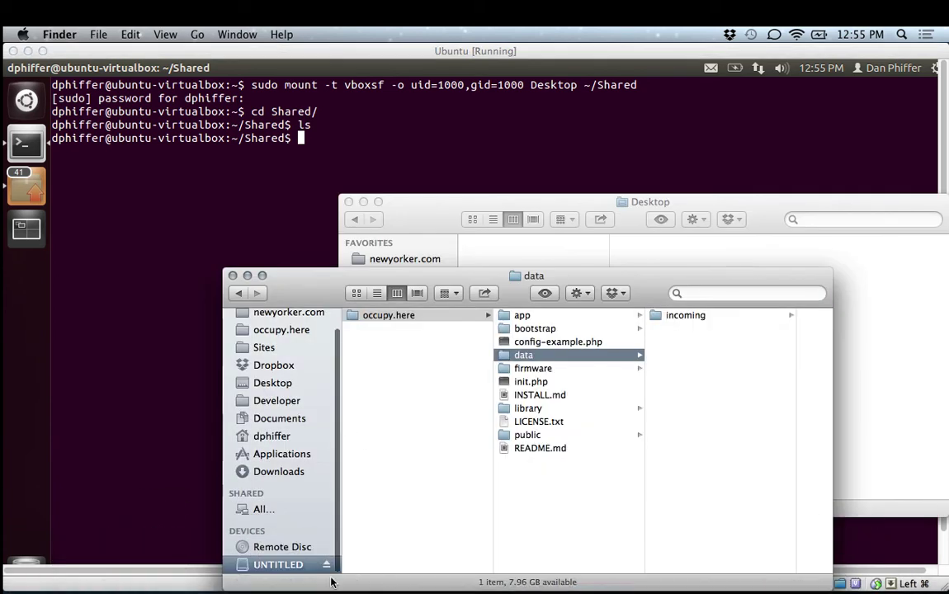
Eject the UNTITLED USB drive from the Finder sidebar, then bring Firefox back from the Dock.
left_click(326, 565)
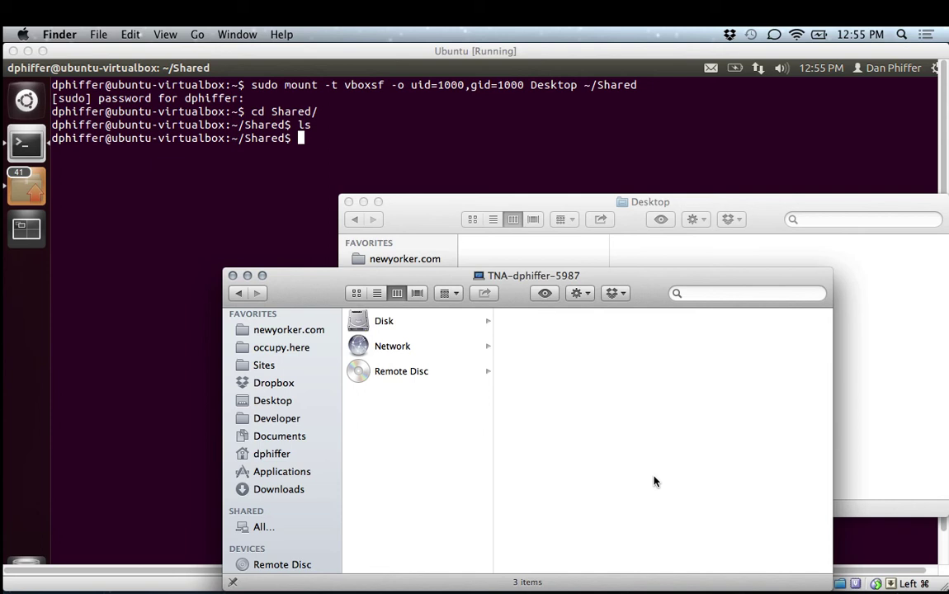
mouse_move(361, 576)
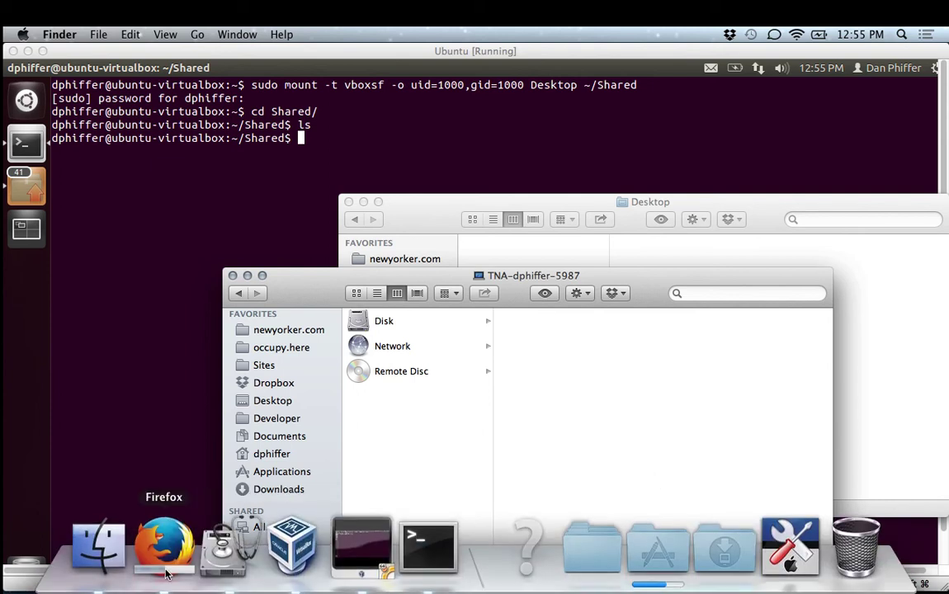
left_click(166, 549)
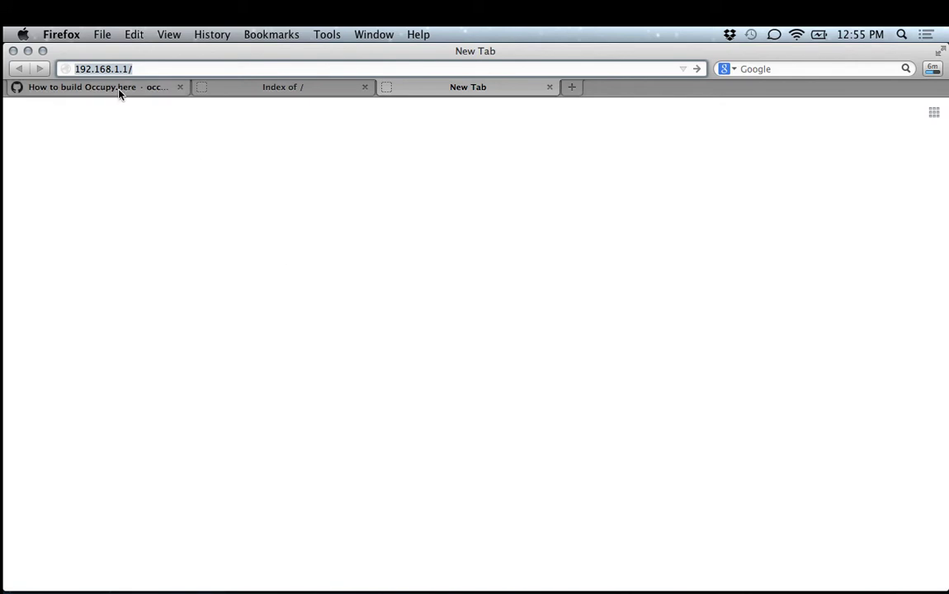
Switch to the 'How to build Occupy.here' tab and scroll to 'Preparing the wifi router'.
left_click(118, 93)
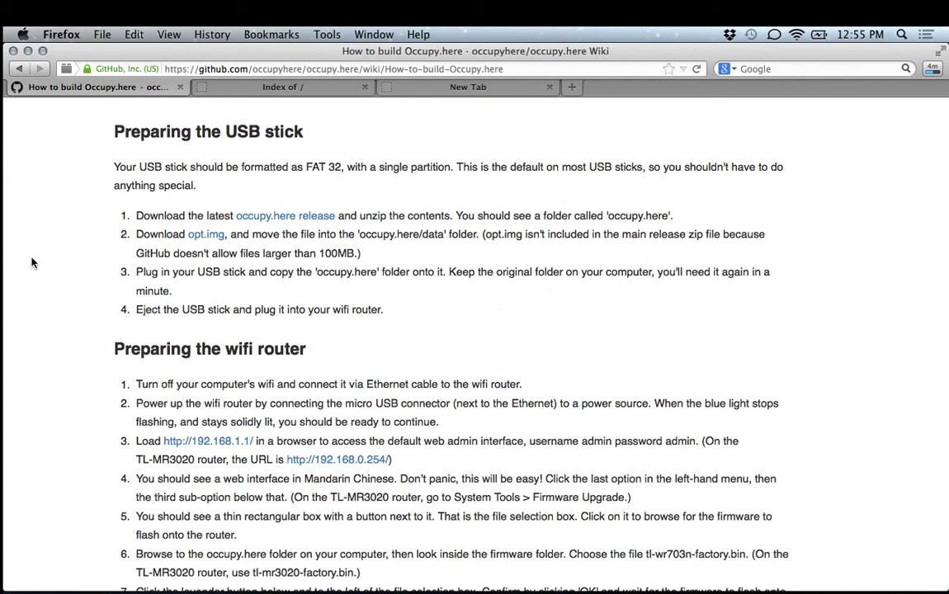
scroll(31, 262, "down", 1)
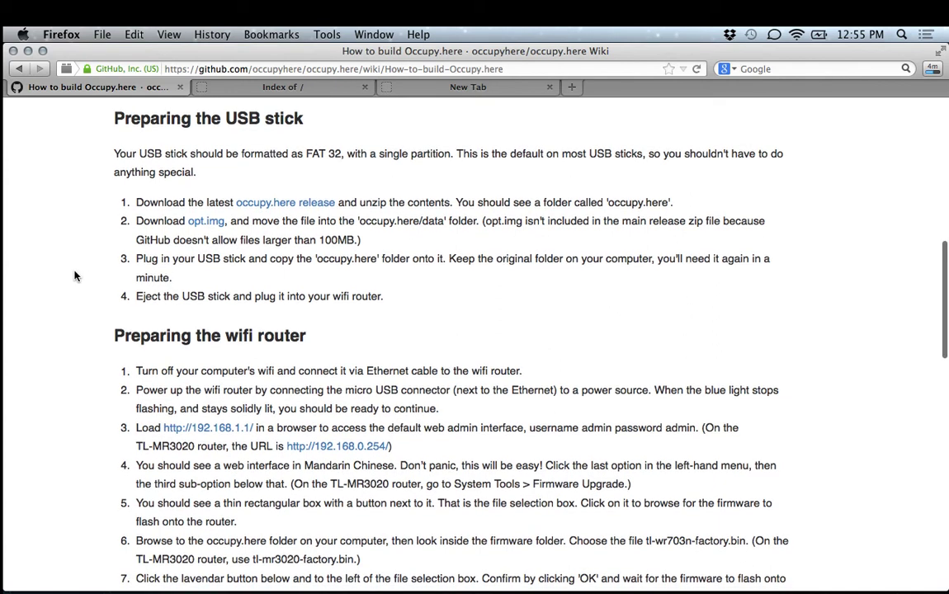
scroll(81, 281, "down", 1)
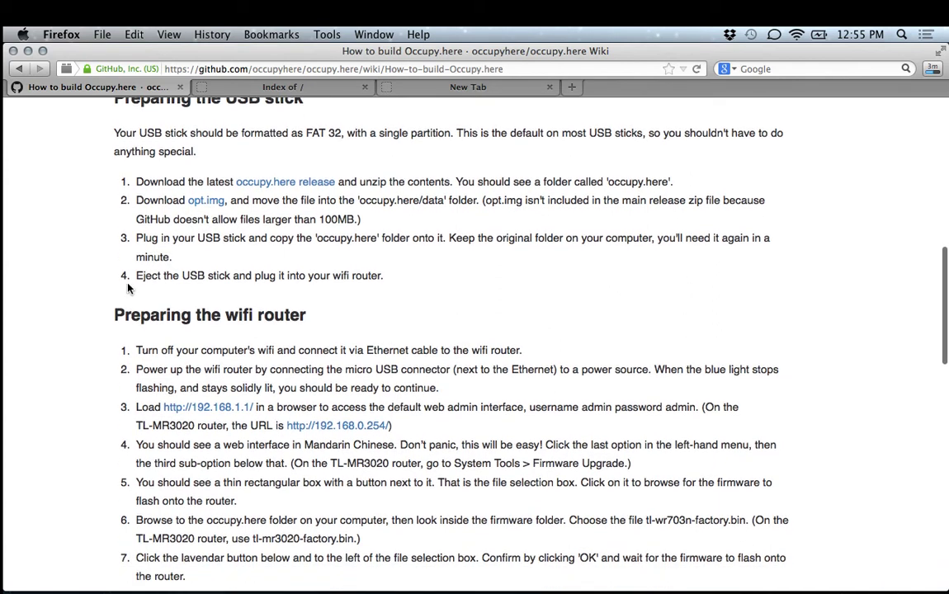
scroll(84, 313, "down", 1)
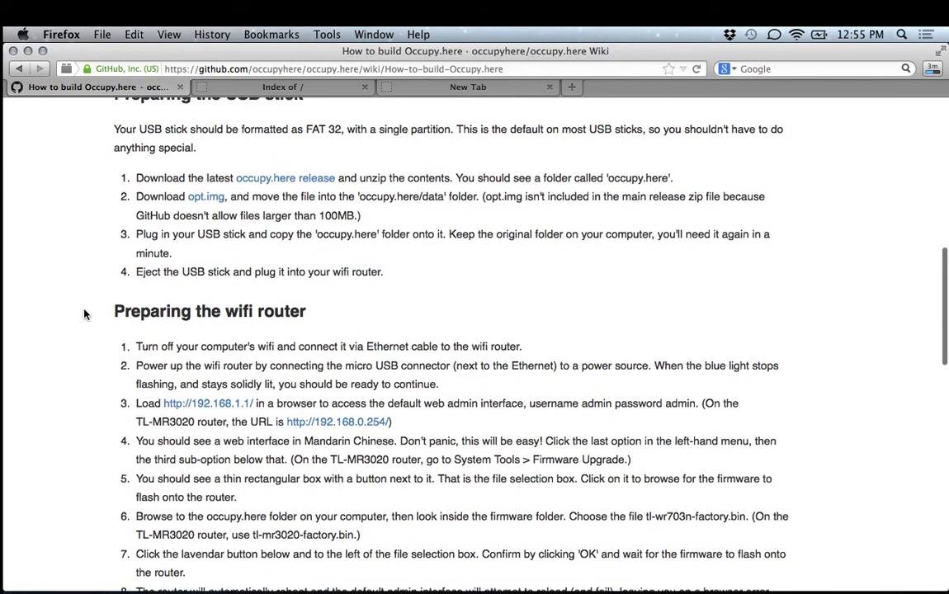
scroll(84, 314, "down", 5)
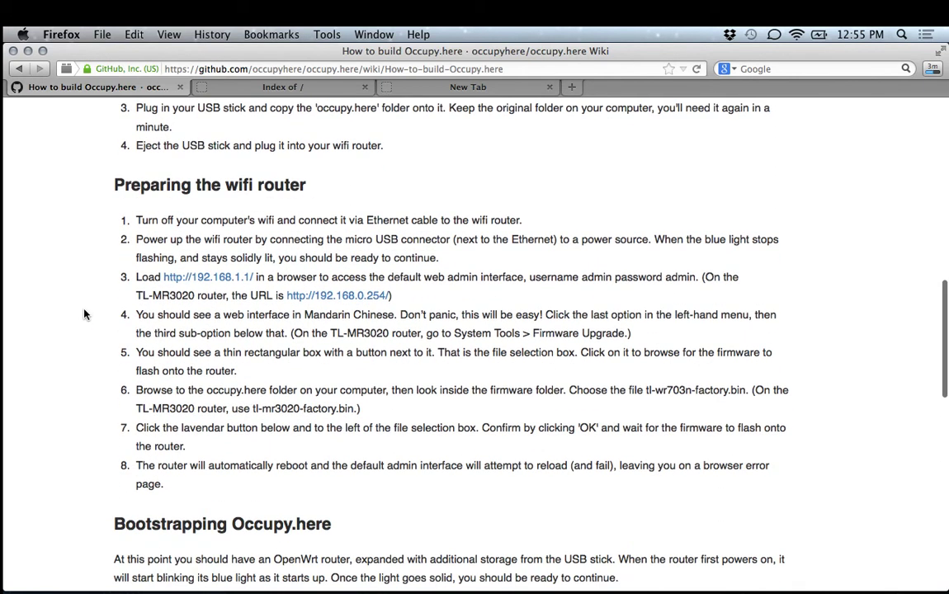
scroll(84, 313, "up", 1)
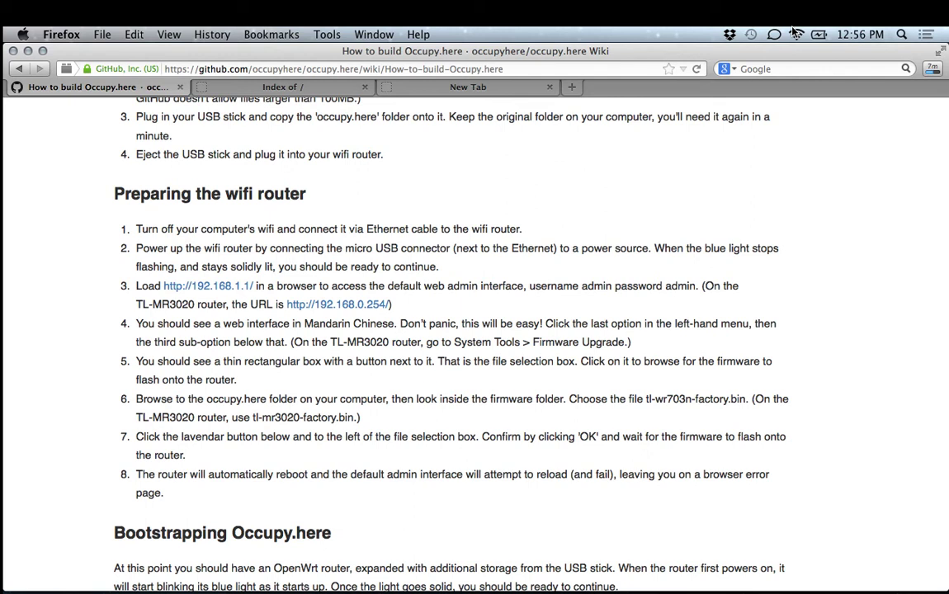
left_click(797, 34)
Cancel the opt.img download and turn the computer's Wi-Fi off.
left_click(797, 34)
left_click(933, 70)
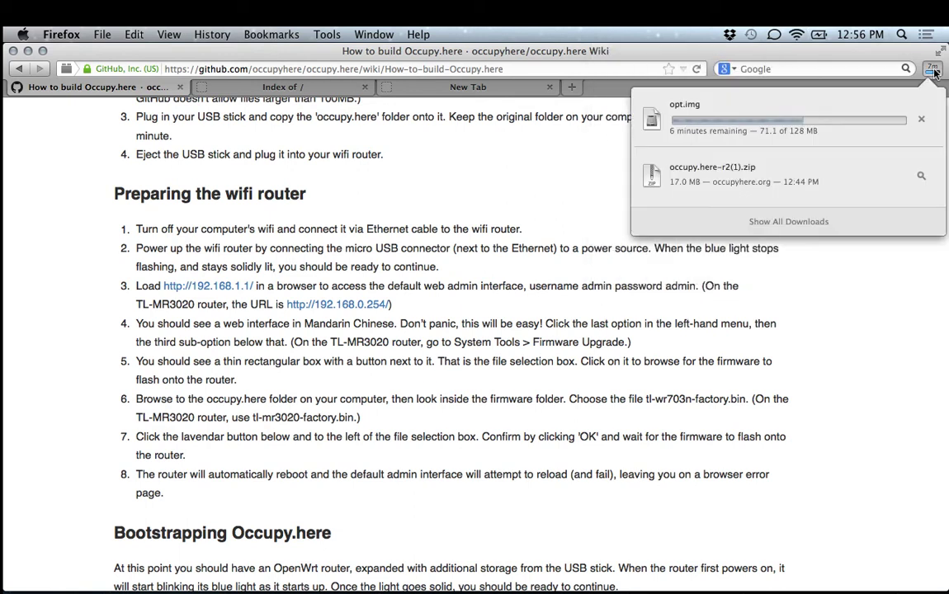
left_click(921, 119)
left_click(797, 34)
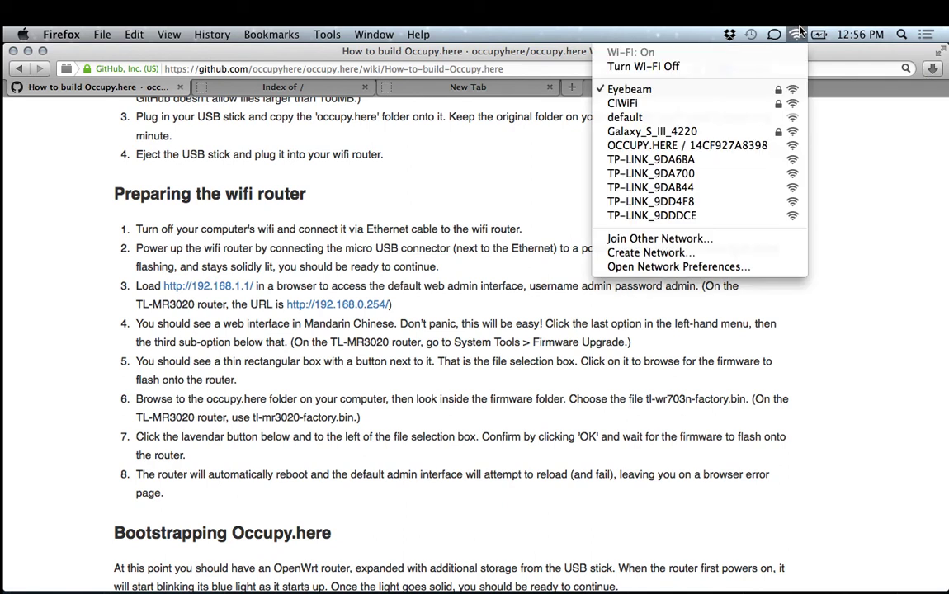
left_click(790, 68)
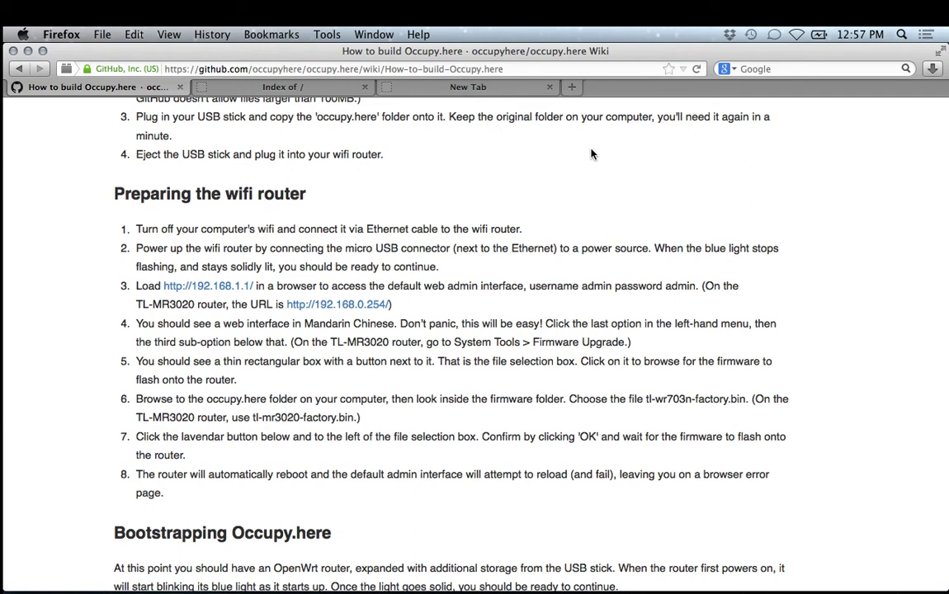
Load 192.168.1.1 in a new tab to reach the router's login prompt.
key("super+t")
type("192")
key("Return")
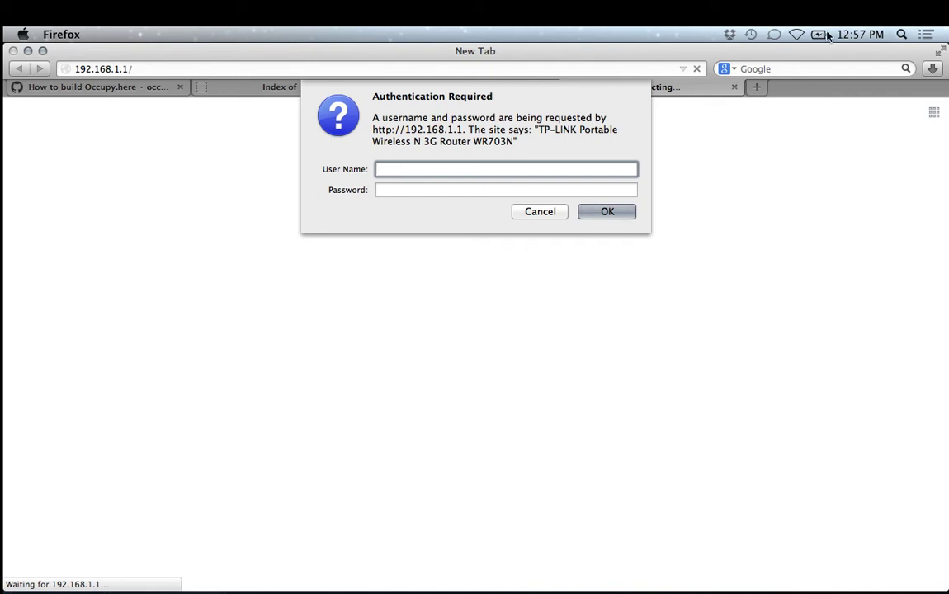
left_click(796, 34)
Enter the router's default user name and password and submit the login.
left_click(796, 34)
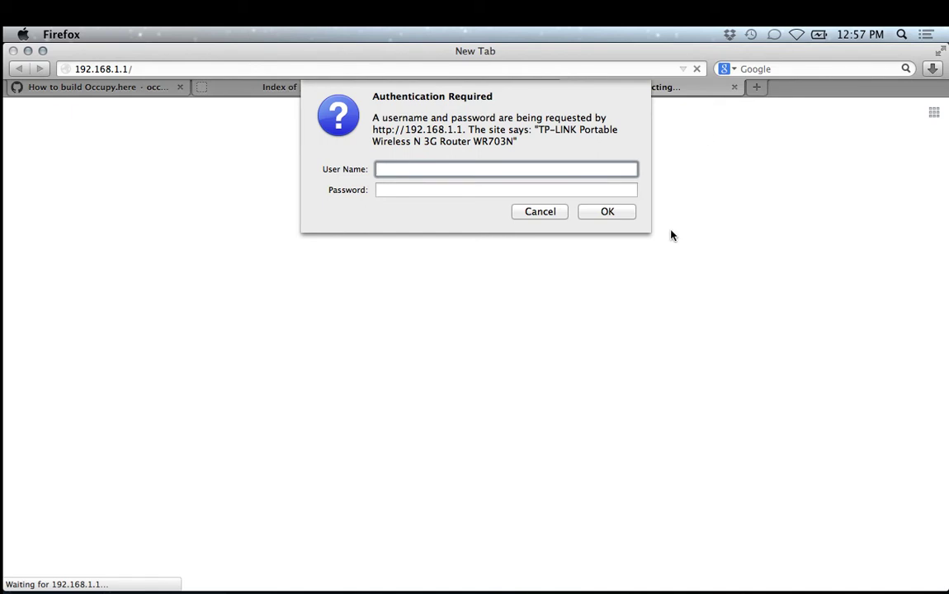
mouse_move(297, 586)
type("admin")
key("Tab")
type("admin")
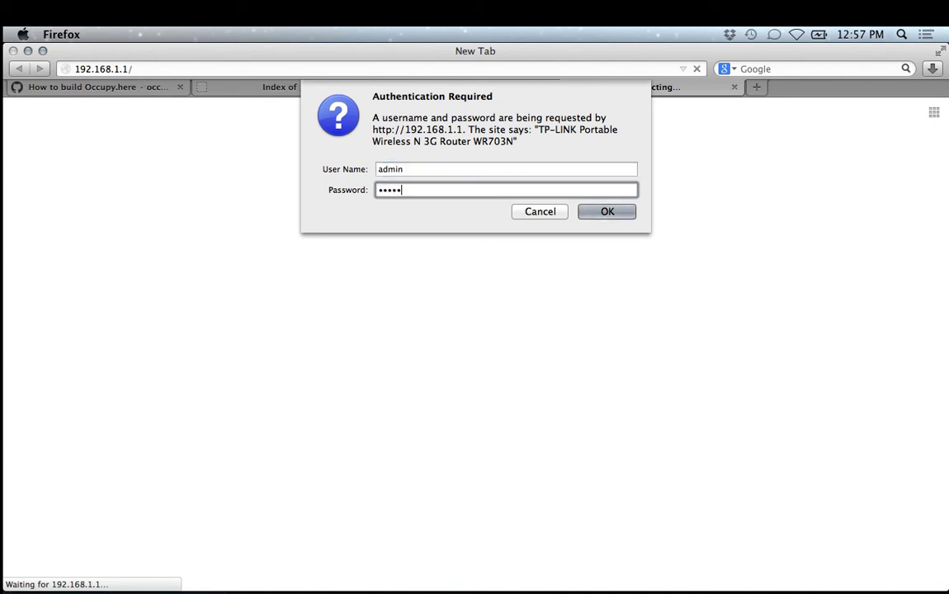
key("Return")
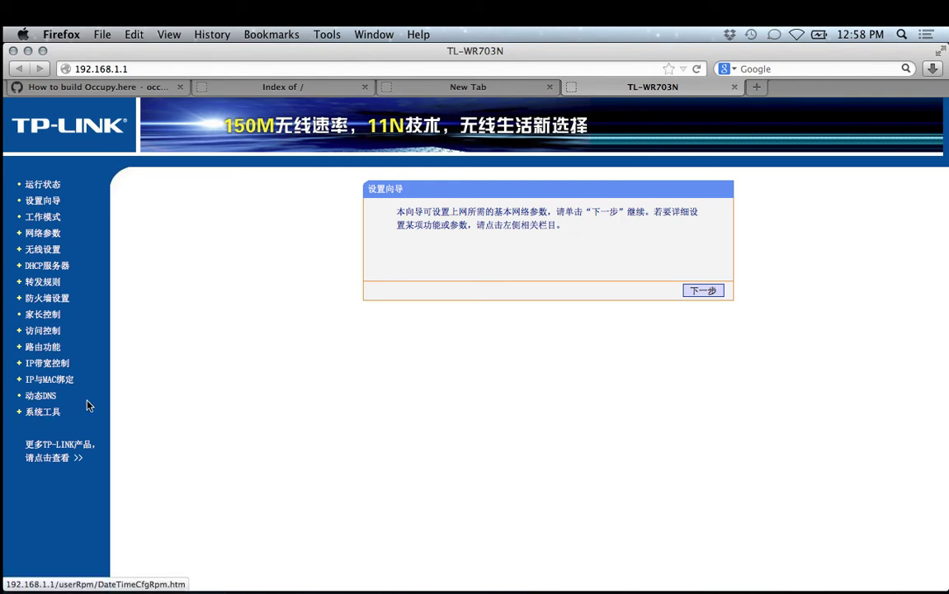
Open 系统工具 > 软件升级 and browse for the firmware file, showing the Downloads folder.
left_click(46, 417)
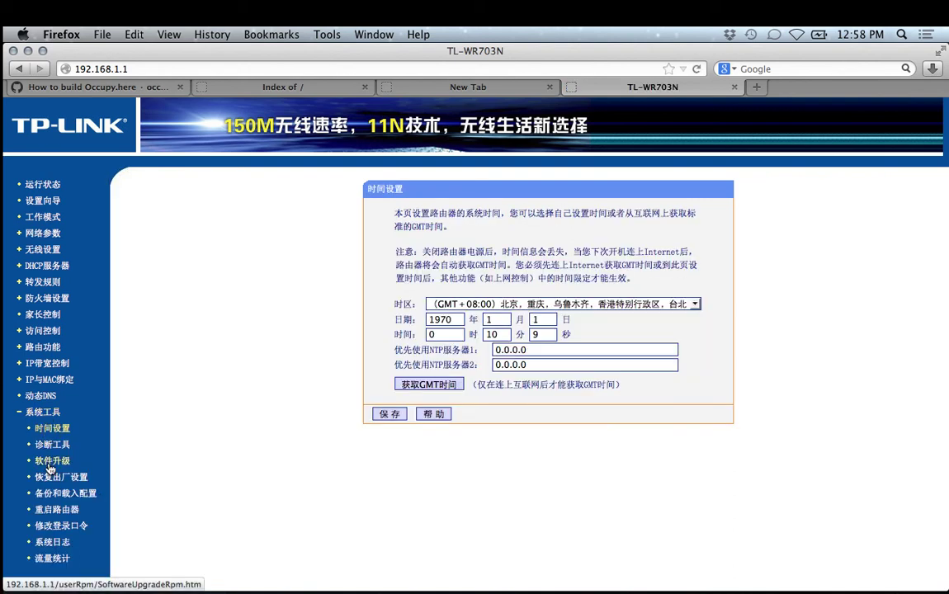
left_click(50, 463)
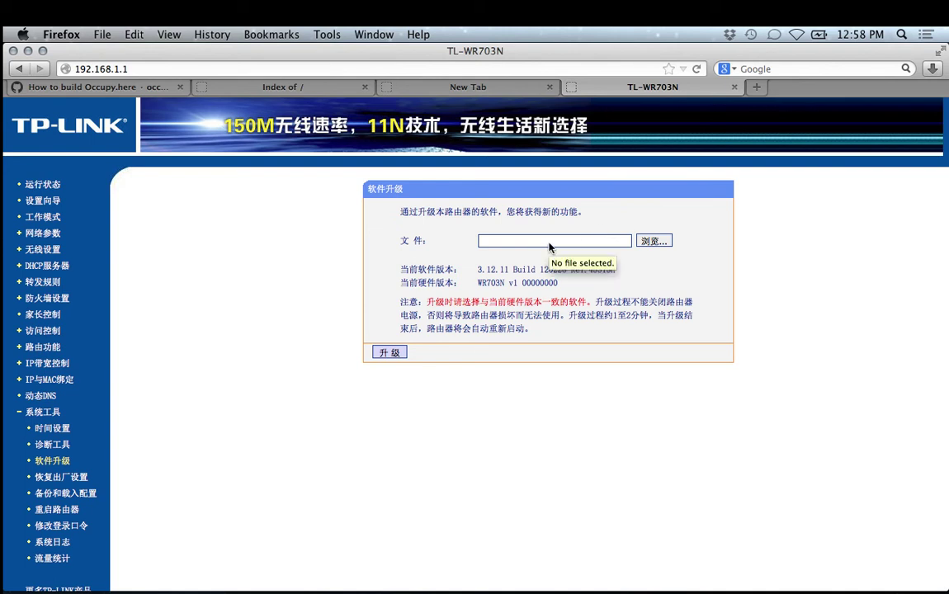
left_click(549, 245)
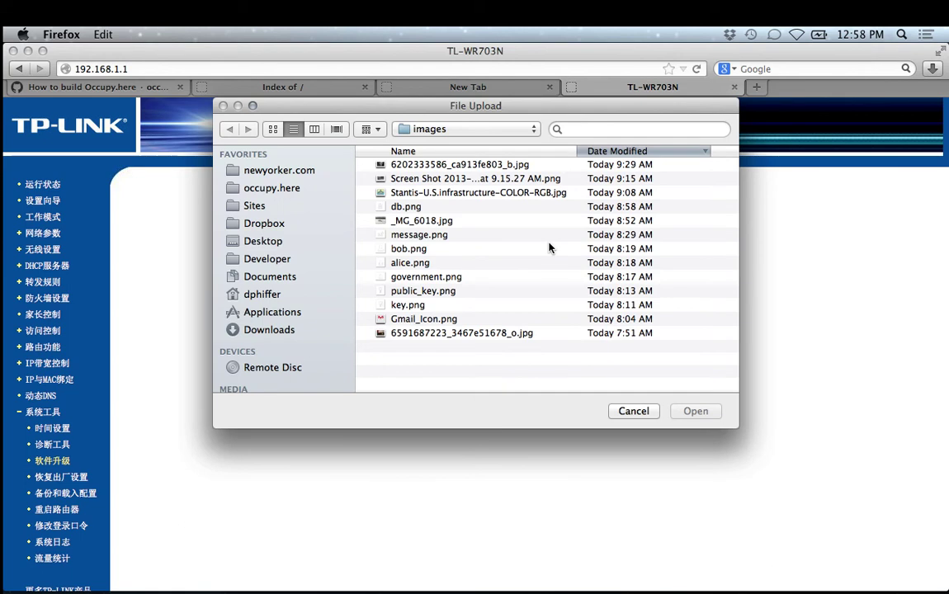
left_click(288, 329)
Go into occupy.here-r2 > firmware and pick tl-wr703n-factory.bin as the upload file.
double_click(418, 236)
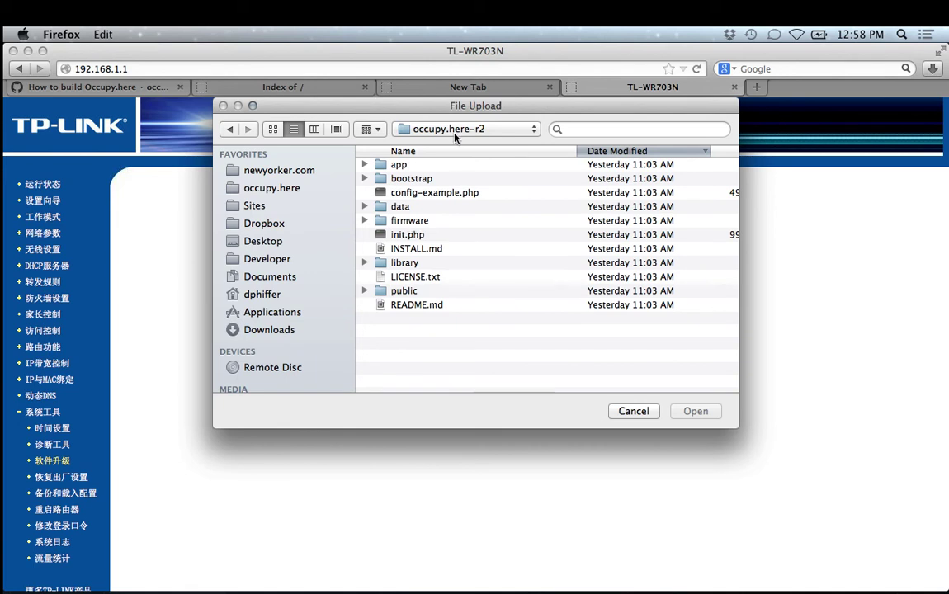
left_click(408, 126)
left_click(528, 132)
double_click(410, 221)
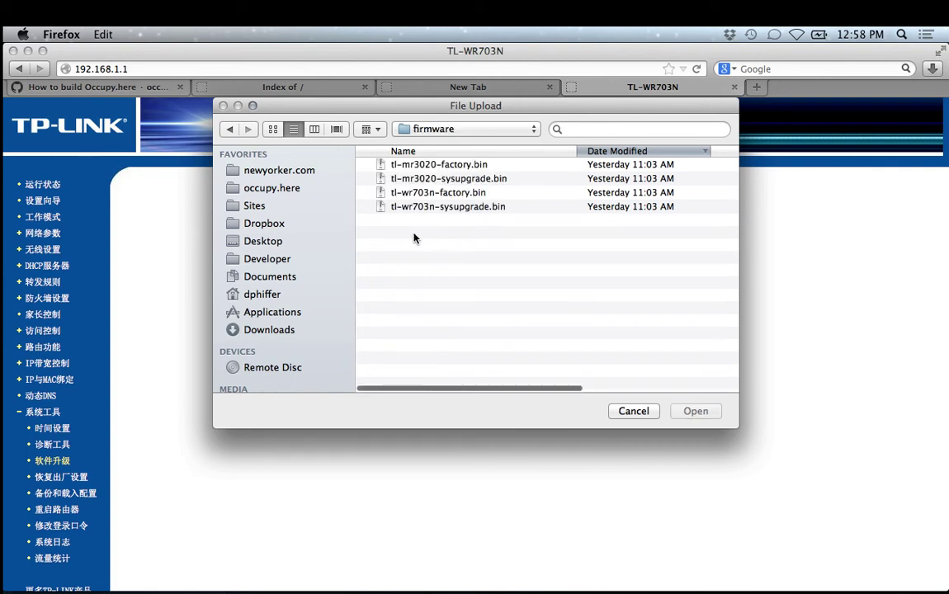
left_click(402, 192)
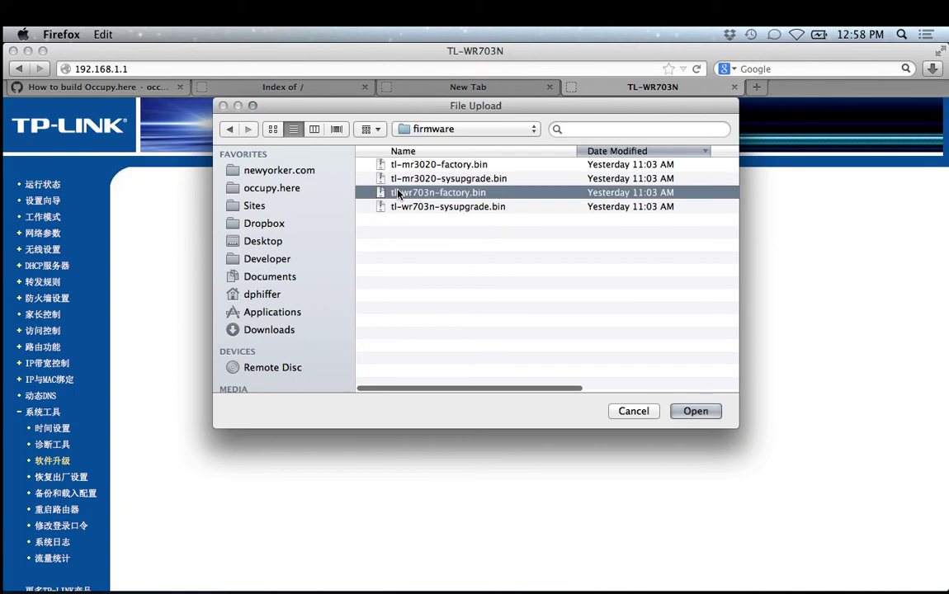
left_click(425, 229)
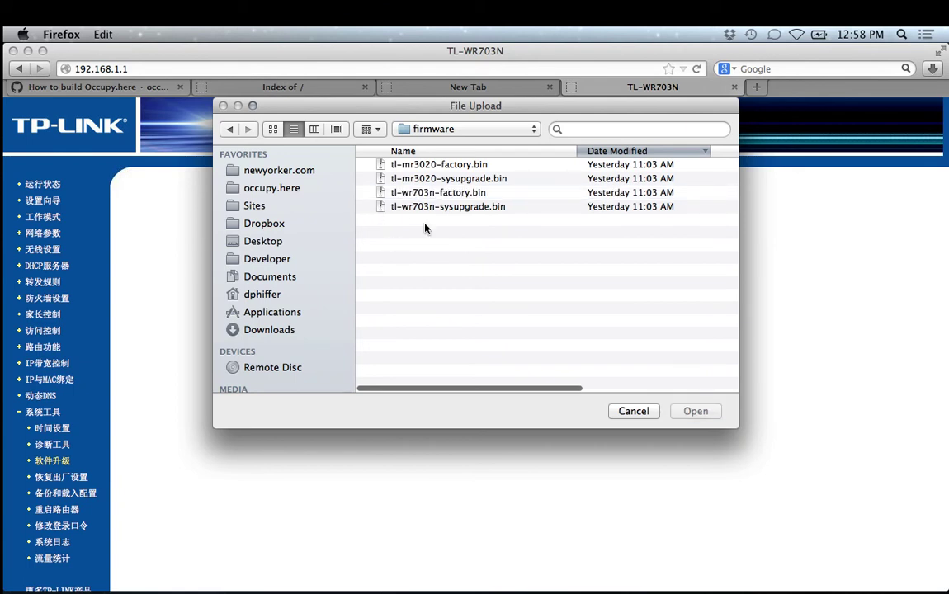
left_click(435, 166)
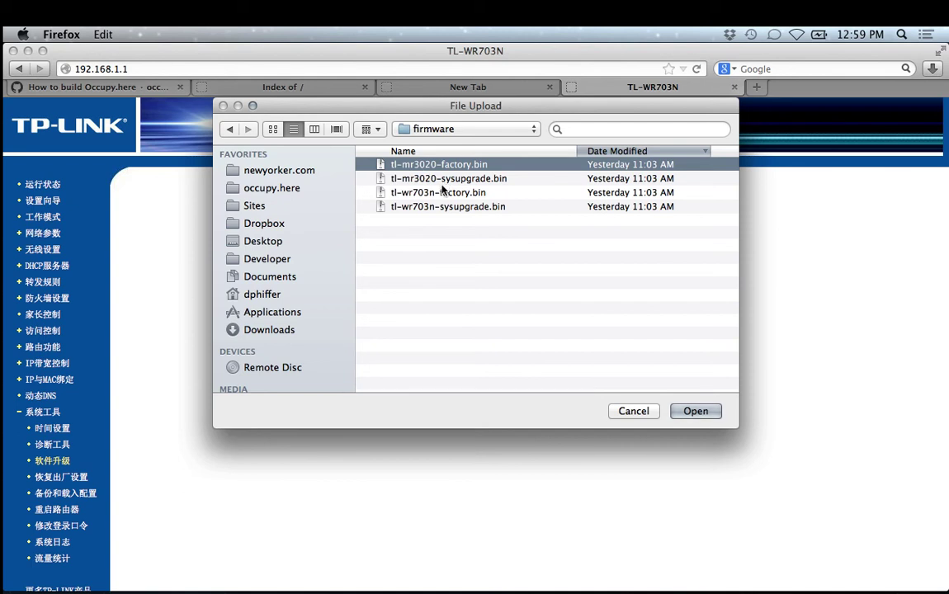
left_click(417, 192)
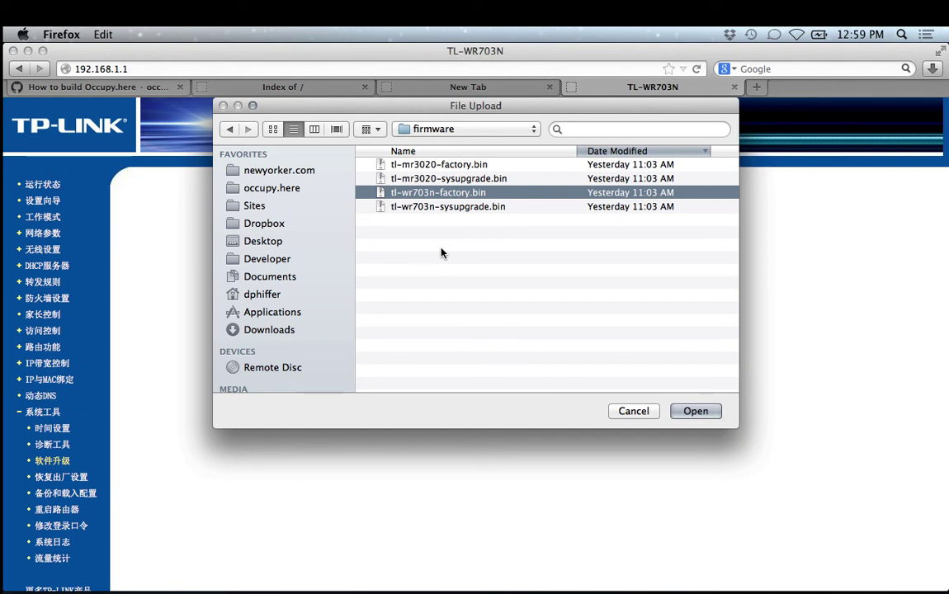
left_click(695, 410)
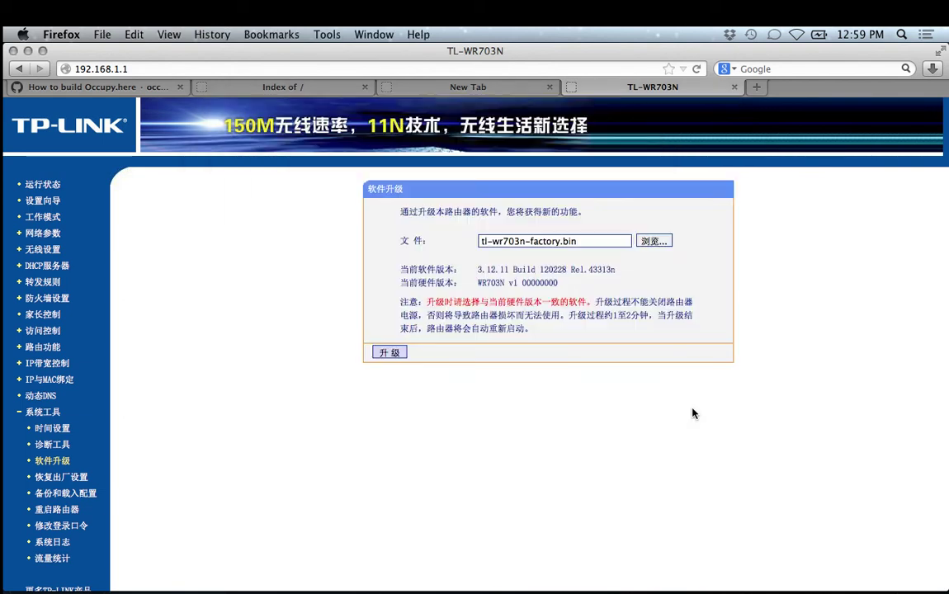
Start the firmware upgrade with 升级 and confirm it with OK.
left_click(393, 355)
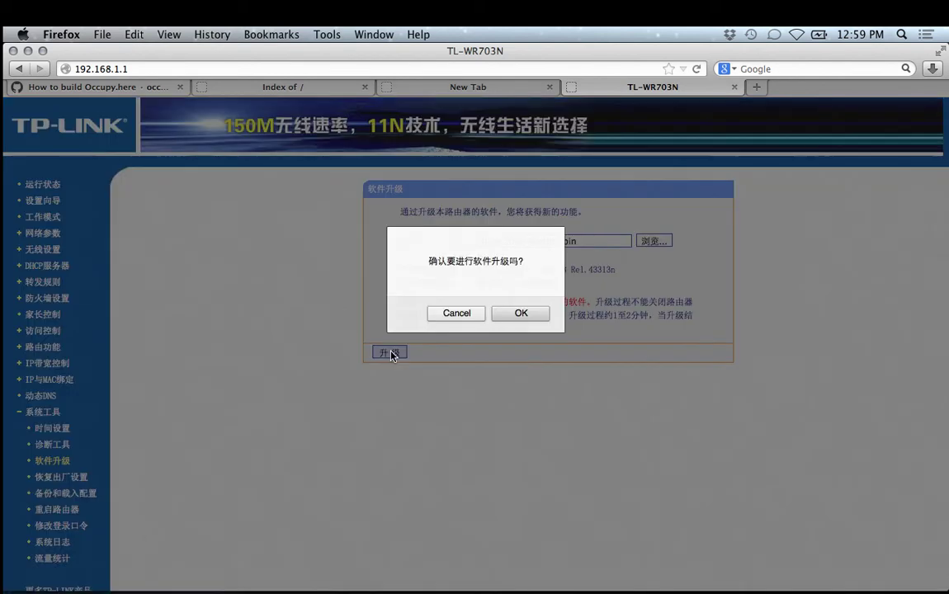
left_click(517, 317)
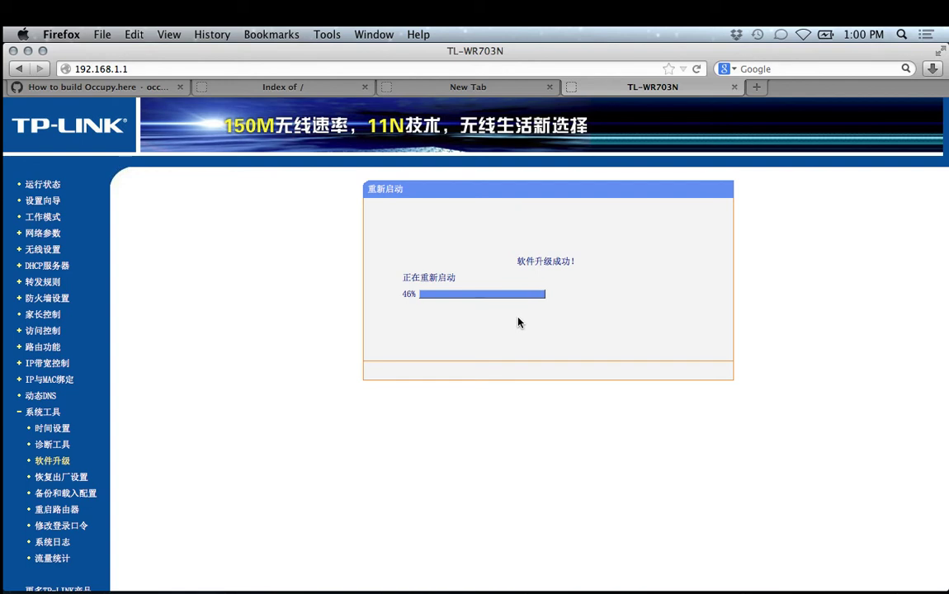
Return to the How to build Occupy.here wiki and bring up its 'Preparing the wifi router' steps.
left_click(128, 88)
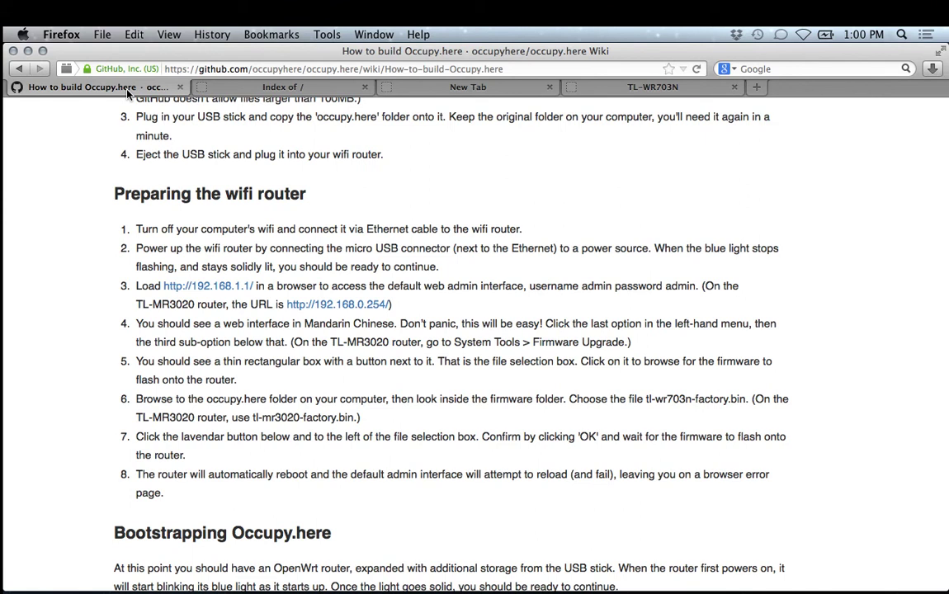
scroll(254, 284, "down", 2)
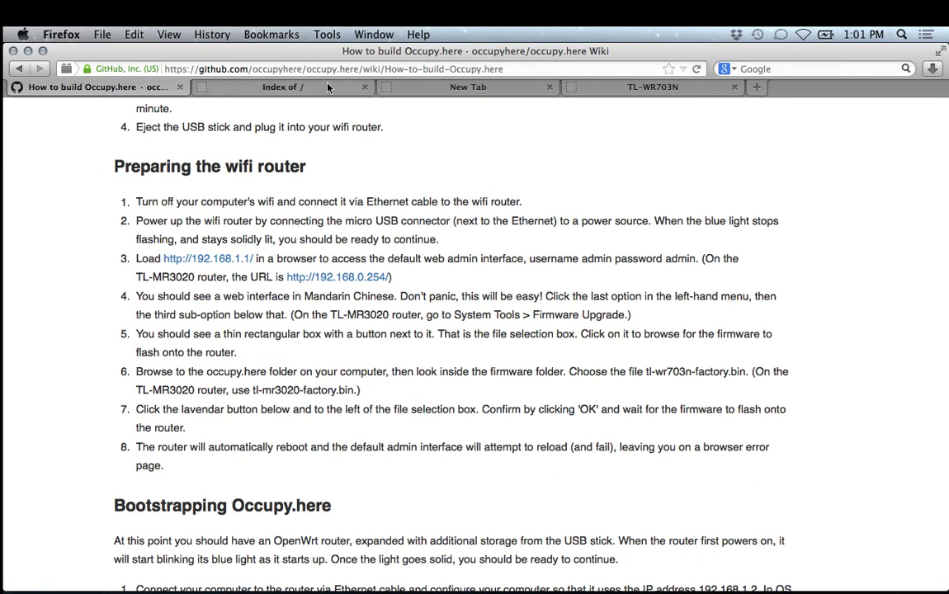
Abandon the failed 192.168.1.1 router page and switch over to the Ubuntu VM window.
left_click(572, 91)
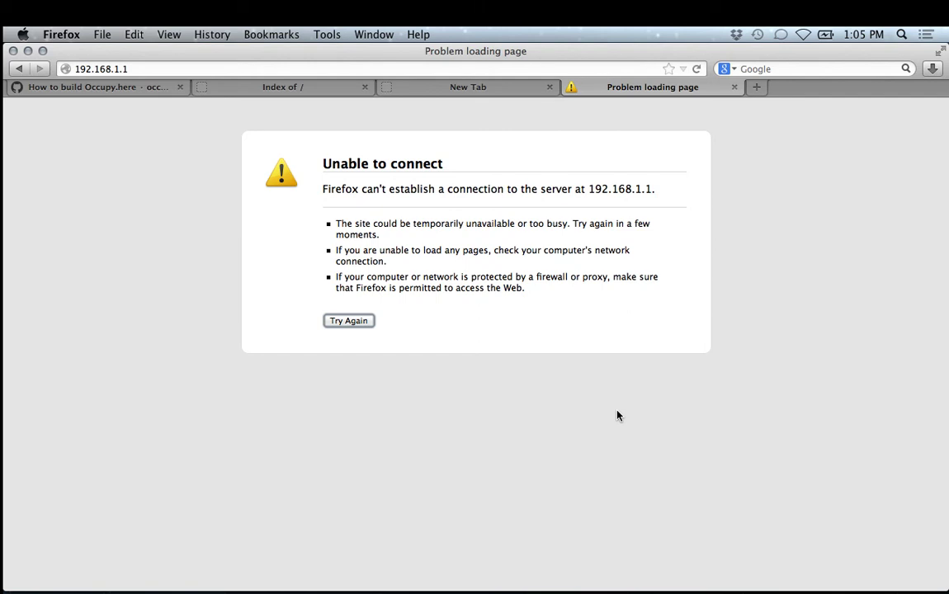
key("super+Tab")
key("super+Tab")
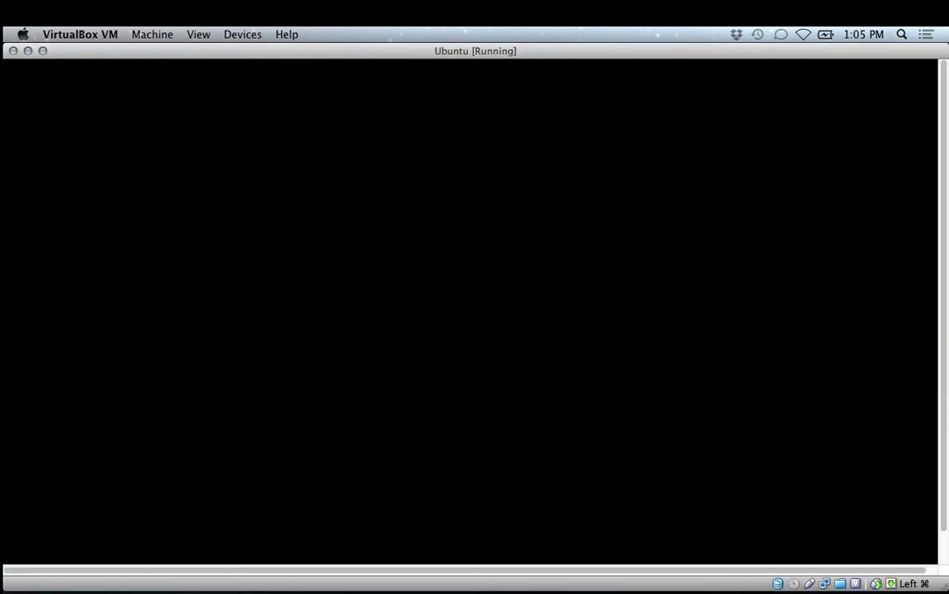
Unlock the Ubuntu session with the account password and type cd Shared/.
type("••••••••")
key("Return")
type("cd Shared/")
Step through bash history to find the cp openwrt-ar71xx-generic-tl-mr3020-v1-* ~/Shared/ command.
key("Up")
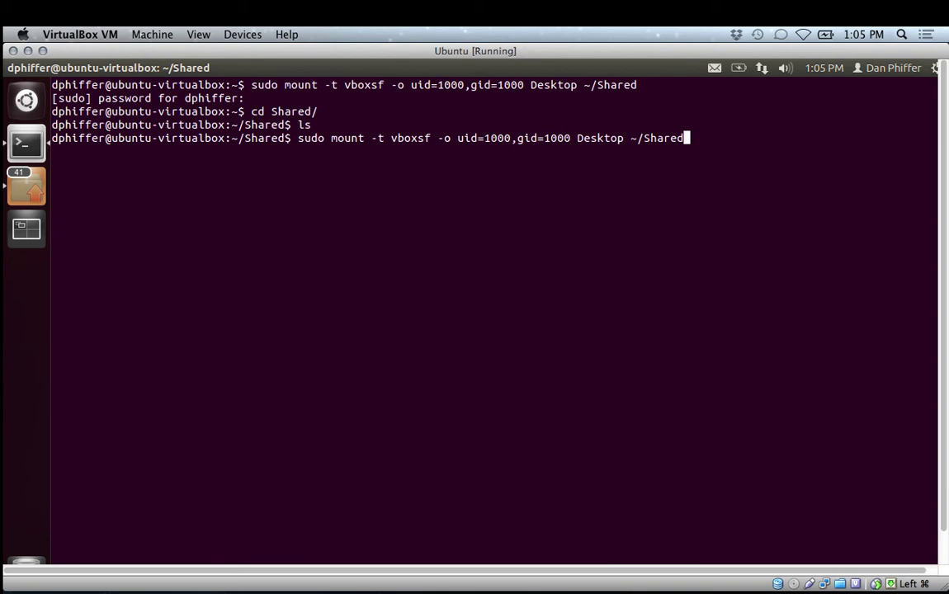
key("Down")
key("Down")
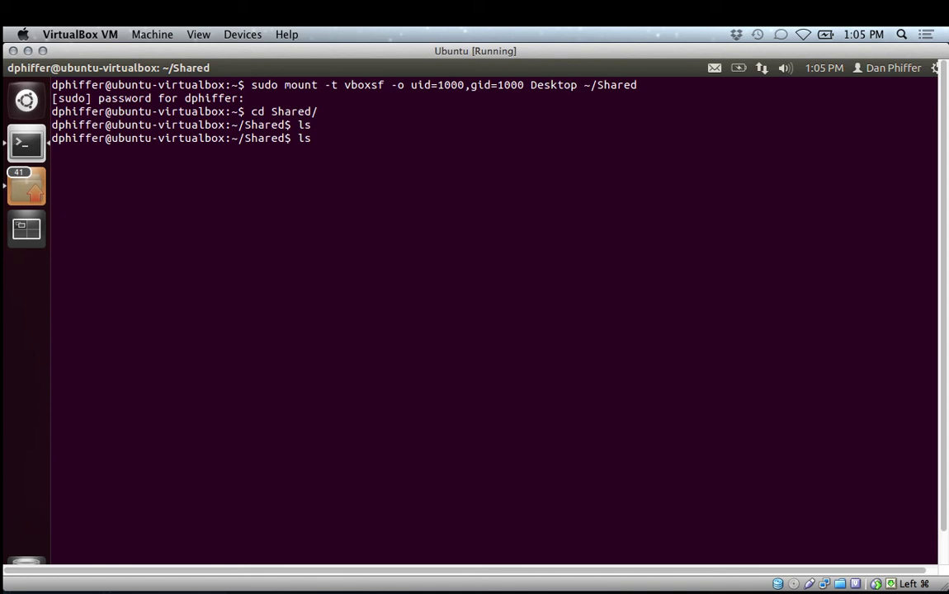
key("Up")
key("Up")
key("Up")
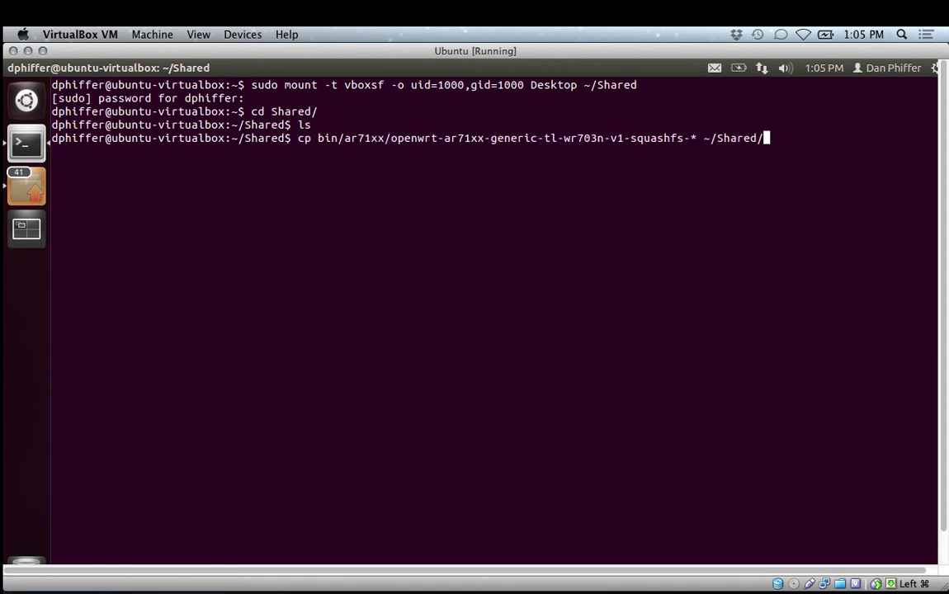
key("Up")
key("Up")
key("Up")
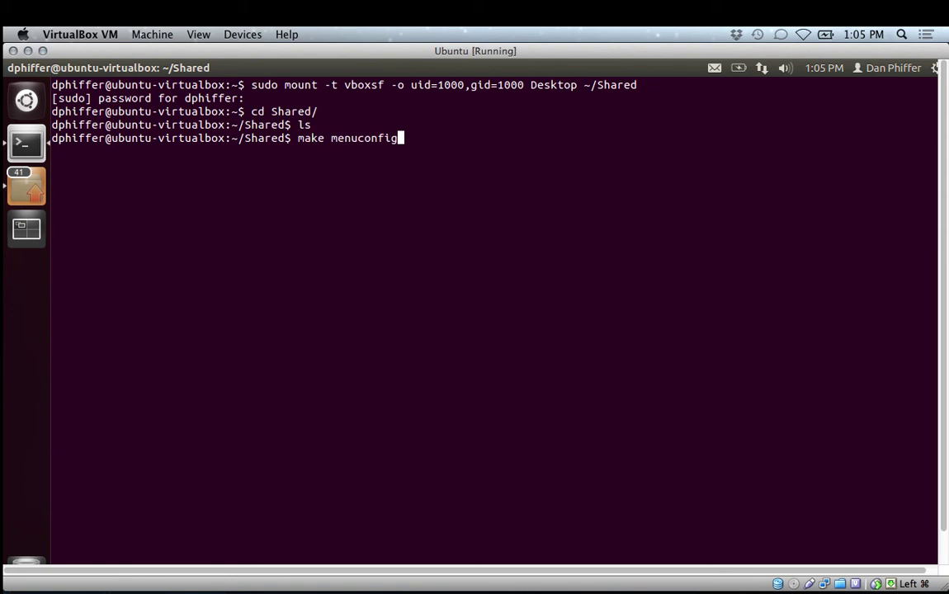
key("Up")
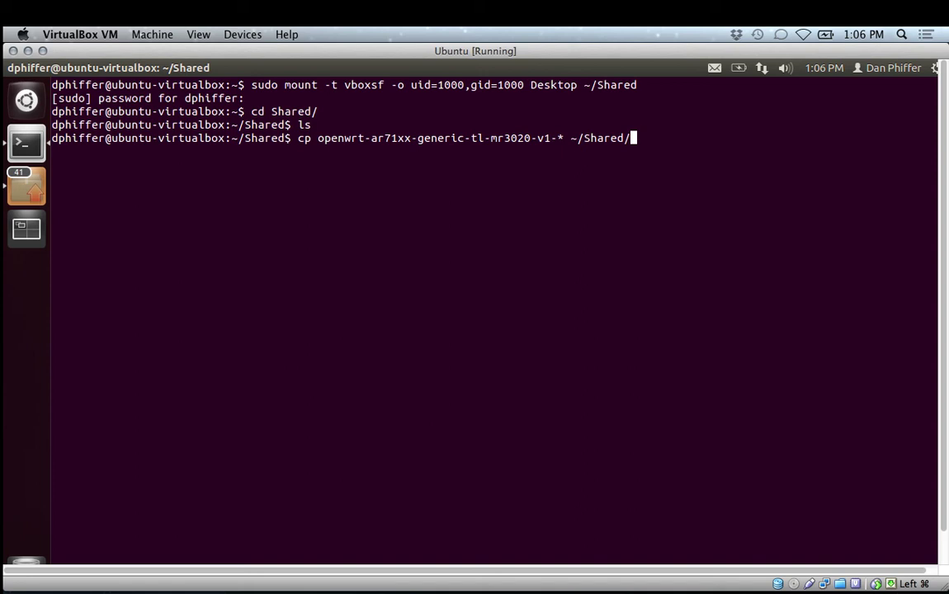
Step through shell history until cd ar71xx/ sits at the ~/Shared prompt.
key("Up")
key("Up")
key("Up")
key("Up")
key("Up")
key("Down")
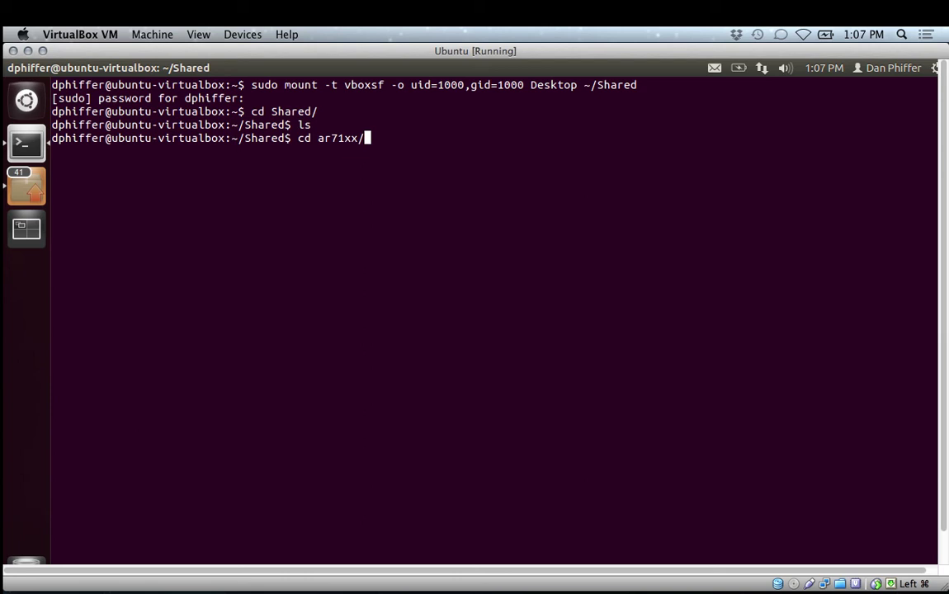
Browse the NO NAME USB drive to its occupy.here-r2/data folder in Finder.
left_click(95, 547)
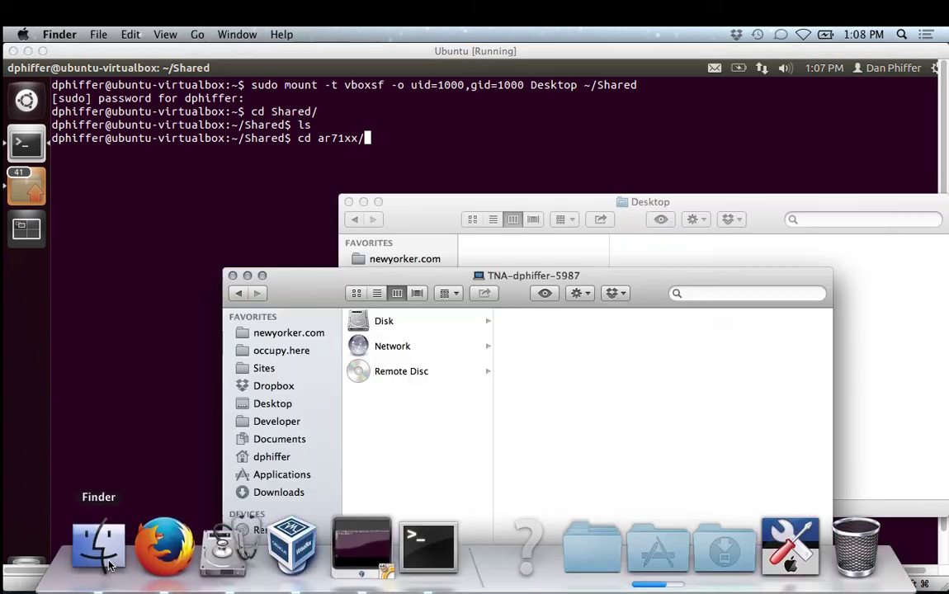
left_click(409, 371)
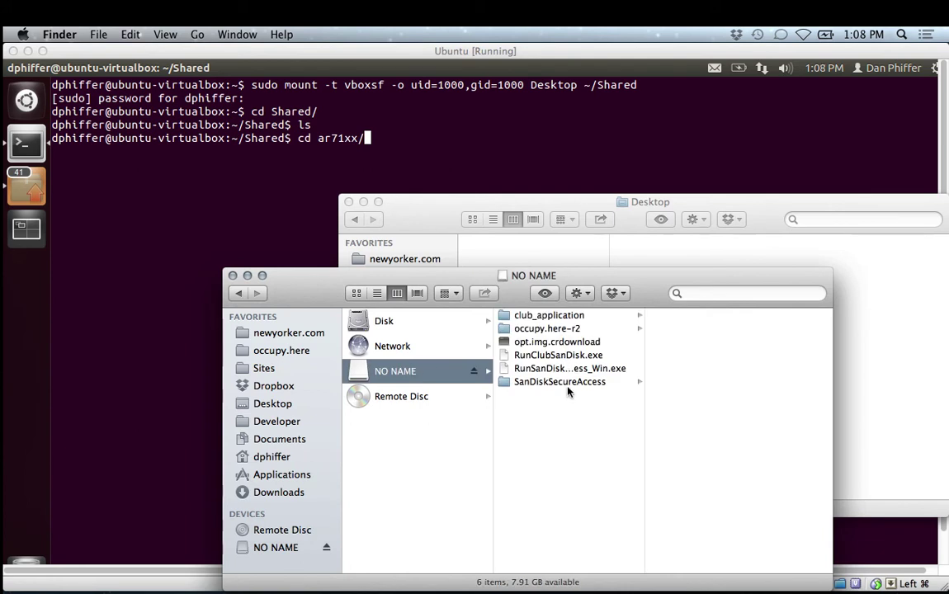
left_click(549, 328)
left_click(664, 355)
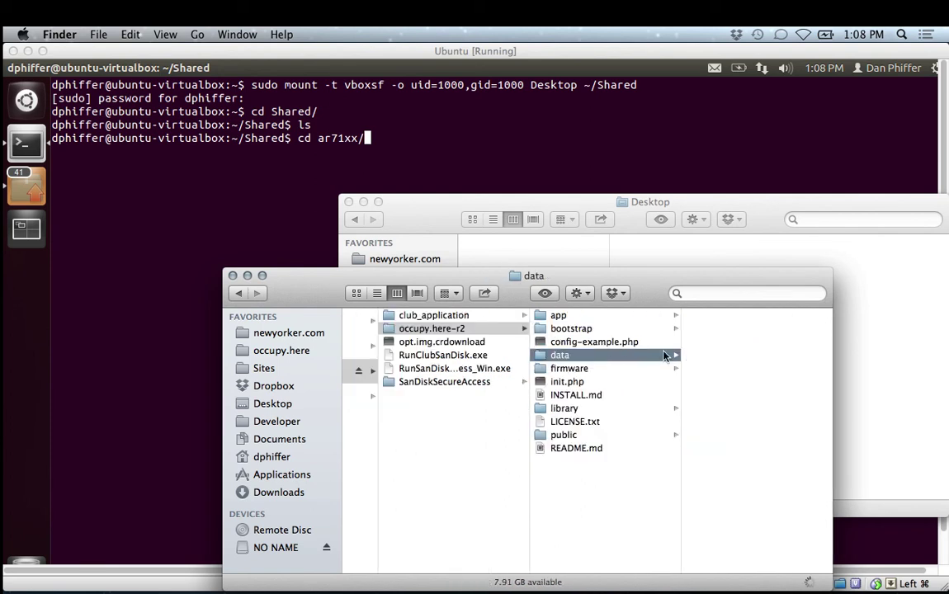
scroll(606, 399, "left", 5)
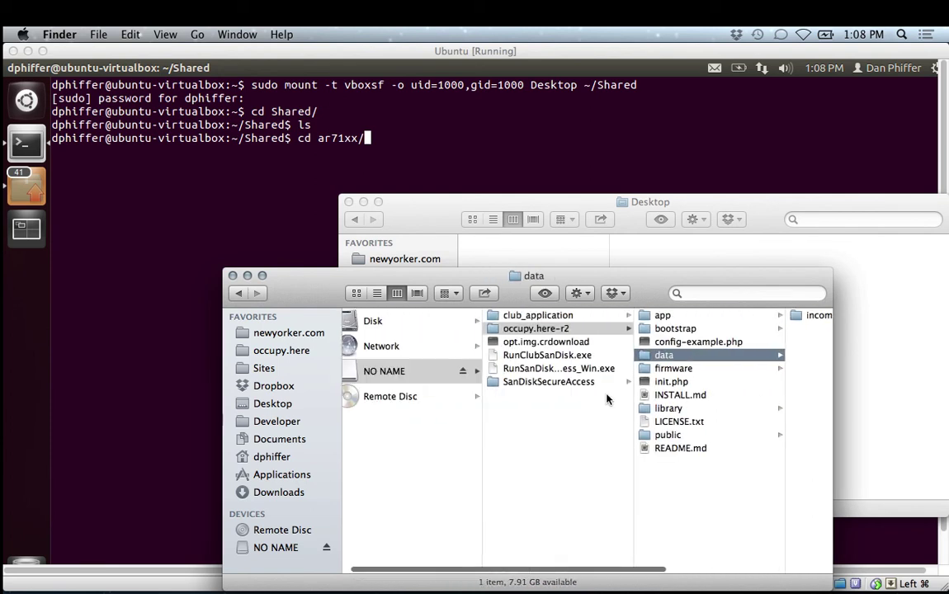
Inspect opt.img.crdownload's details, a 4.6 MB Unix executable.
left_click(591, 345)
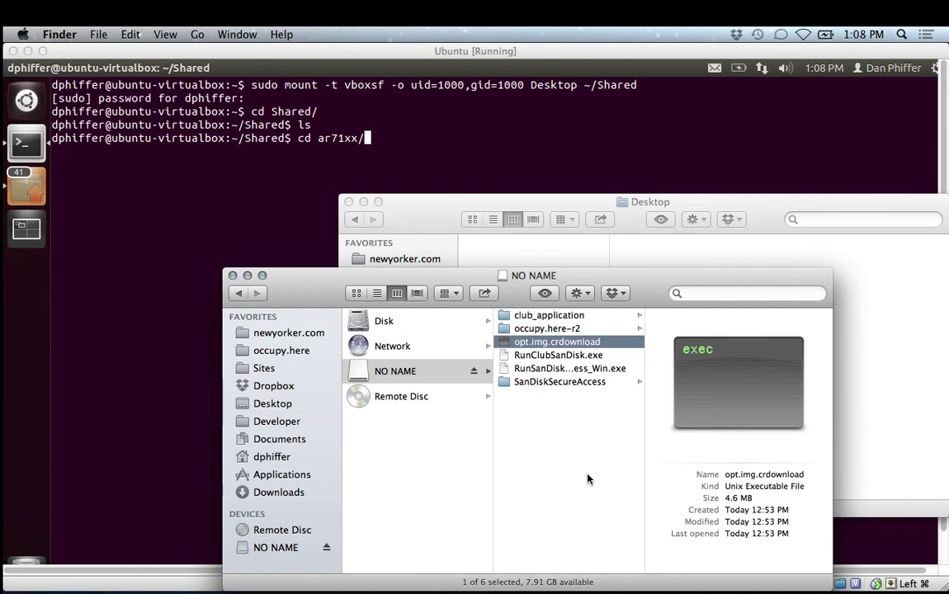
left_click(588, 479)
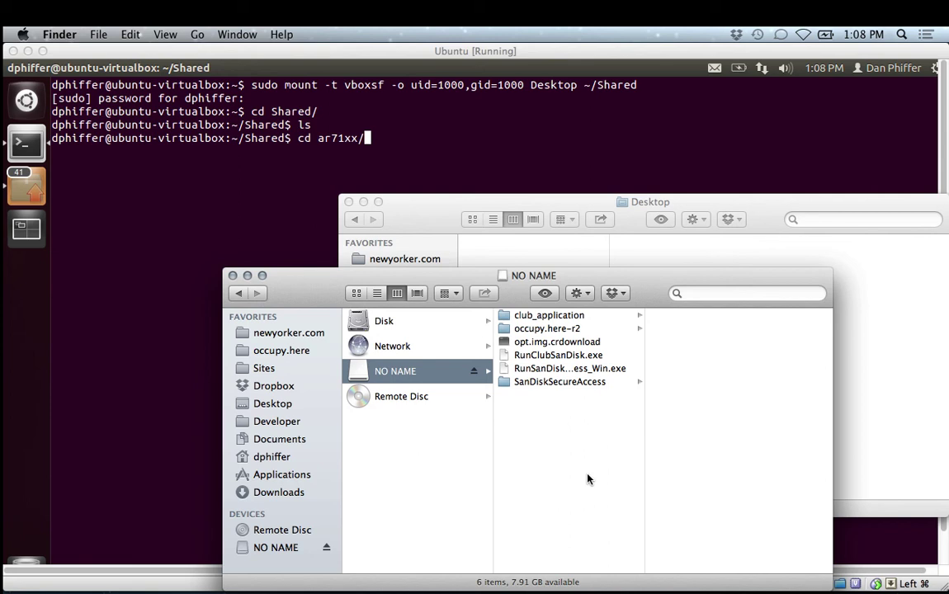
left_click(565, 342)
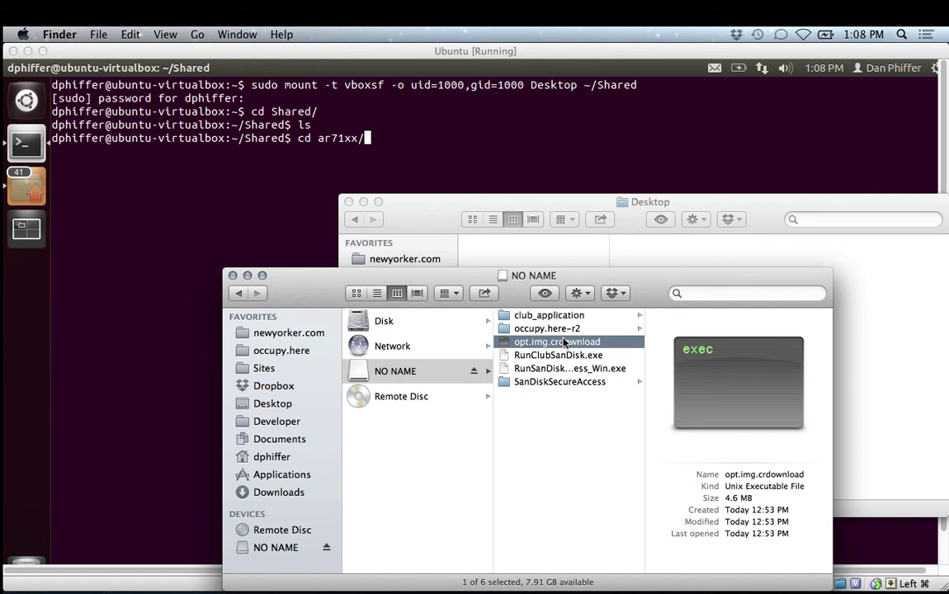
key("super+Tab")
key("super+Tab")
key("super+Tab")
key("super+Tab")
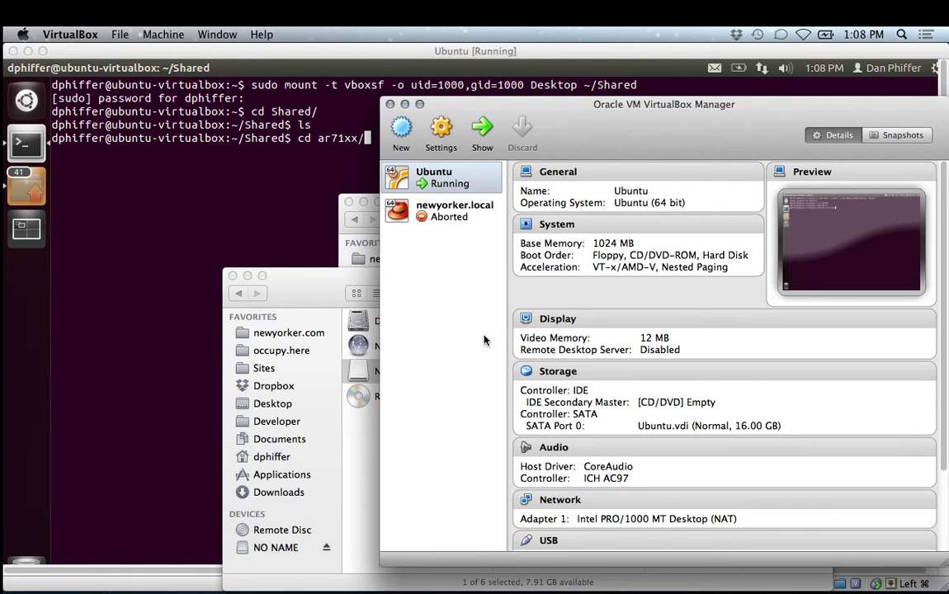
Clear the prompt and reverse-search 'dd' to recall dd if=/dev/zero of=opt.img bs=4096 count=32768.
key("super+Tab")
key("super+Tab")
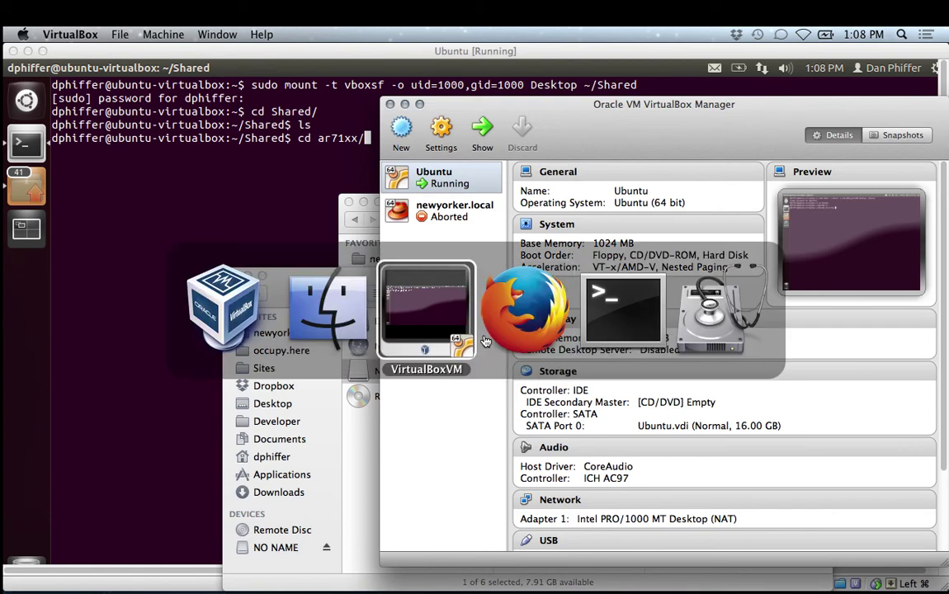
left_click(463, 355)
key("BackSpace")
key("BackSpace")
key("BackSpace")
key("BackSpace")
key("BackSpace")
key("BackSpace")
key("BackSpace")
key("BackSpace")
key("BackSpace")
key("BackSpace")
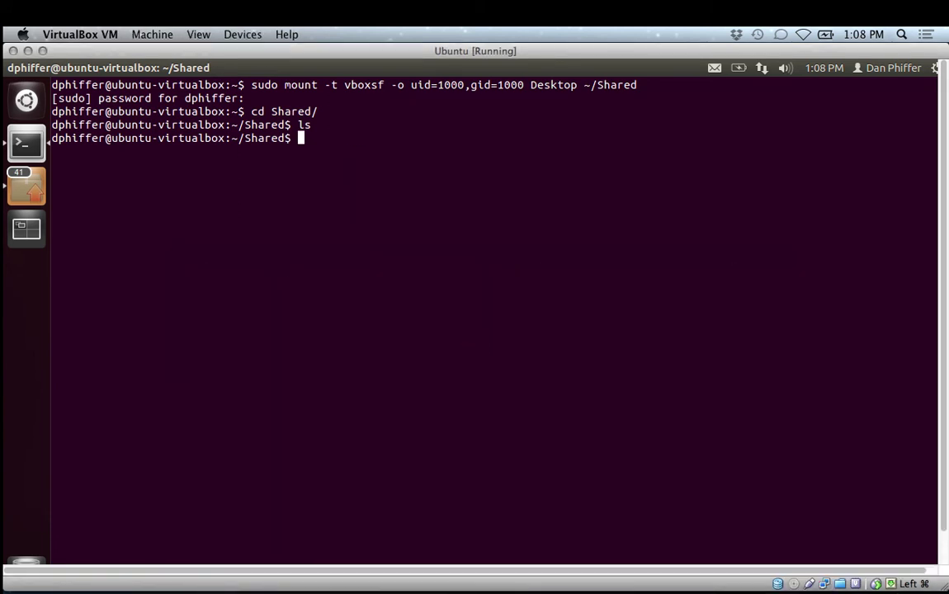
key("ctrl+r")
type("dd")
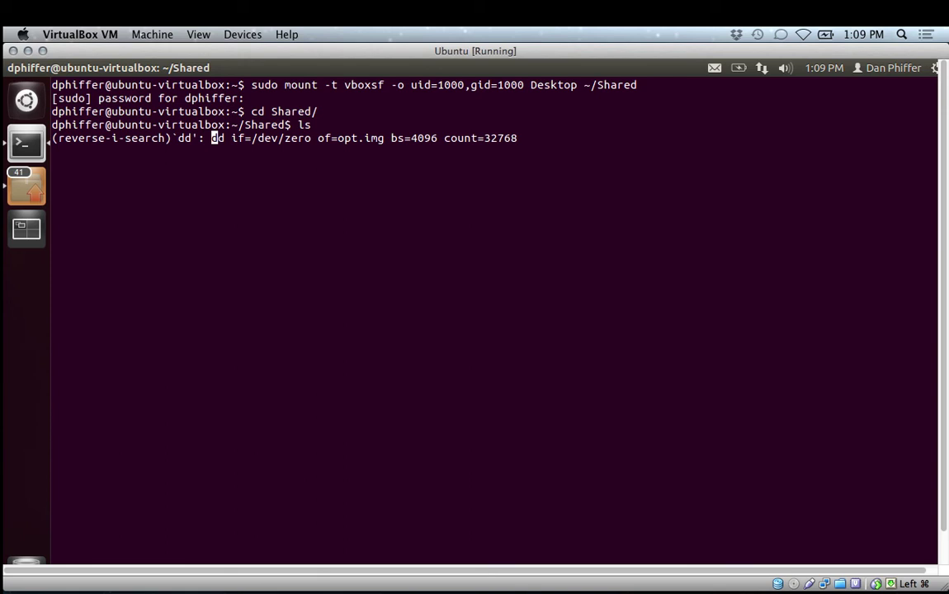
key("super+Tab")
key("super+Tab")
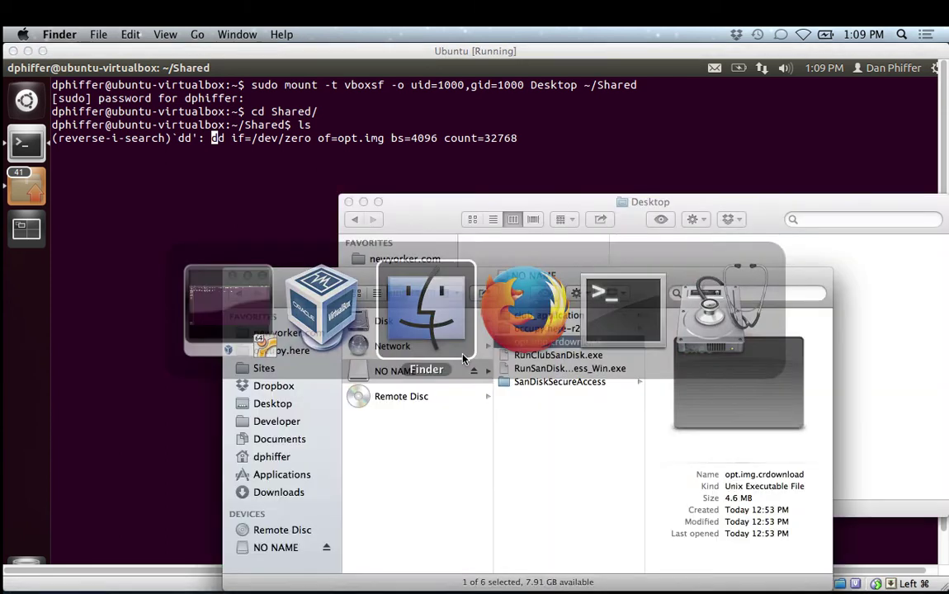
Recheck opt.img.crdownload's size and details on the NO NAME drive.
left_click(557, 411)
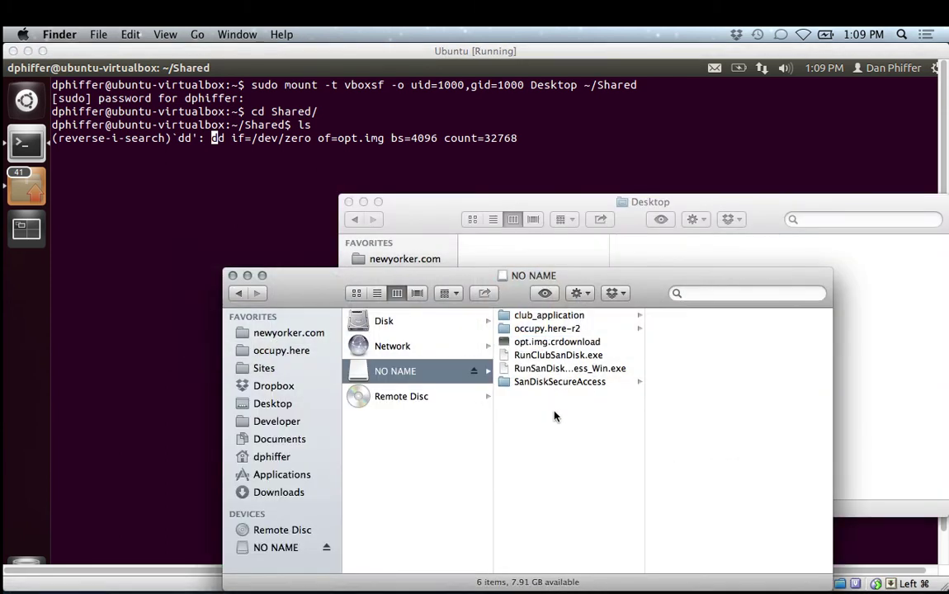
left_click(557, 341)
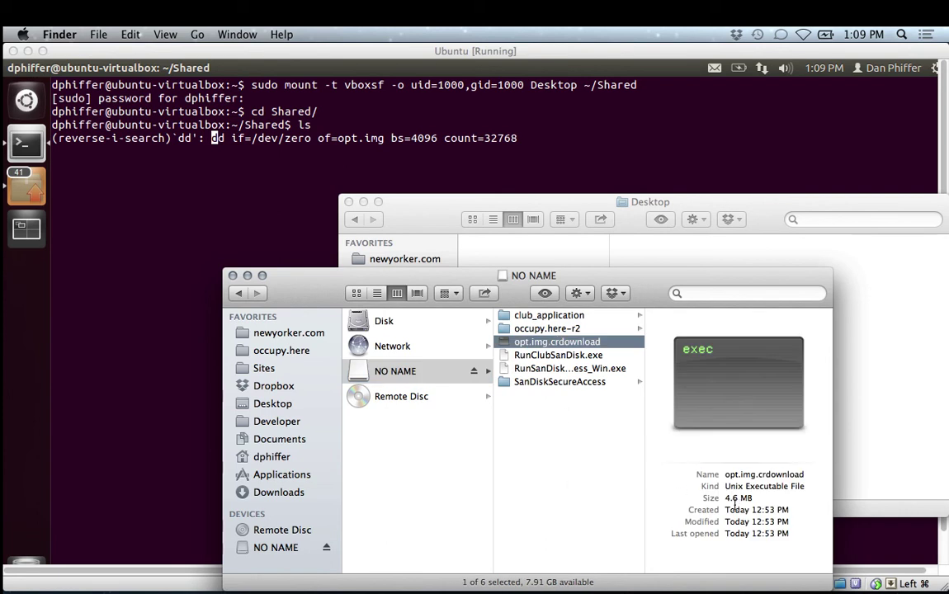
left_click(545, 449)
Run the dd command to create opt.img, then recall and run mkfs.ext4 -F opt.img.
left_click(262, 193)
key("Return")
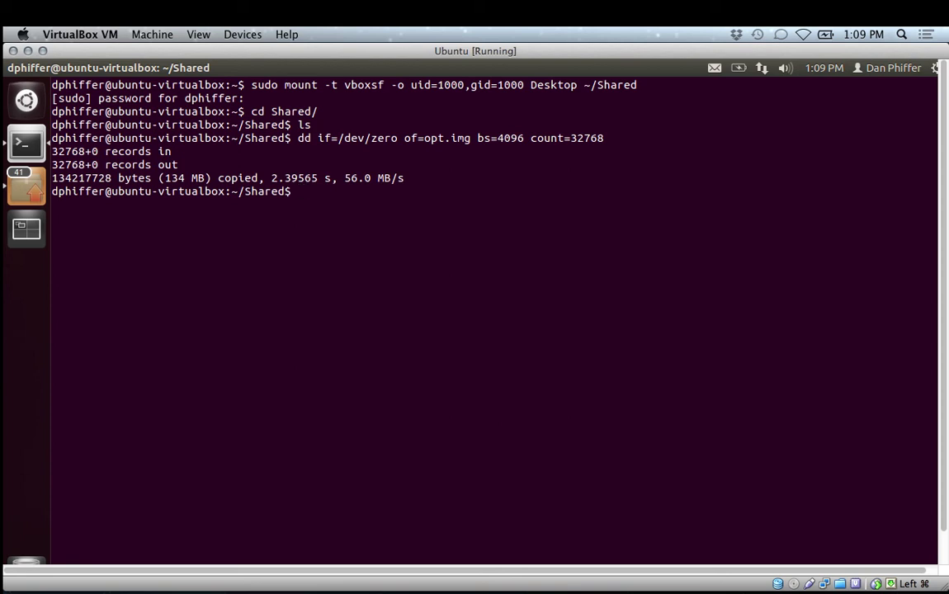
type("mk")
key("BackSpace")
key("BackSpace")
key("ctrl+r")
type("mk")
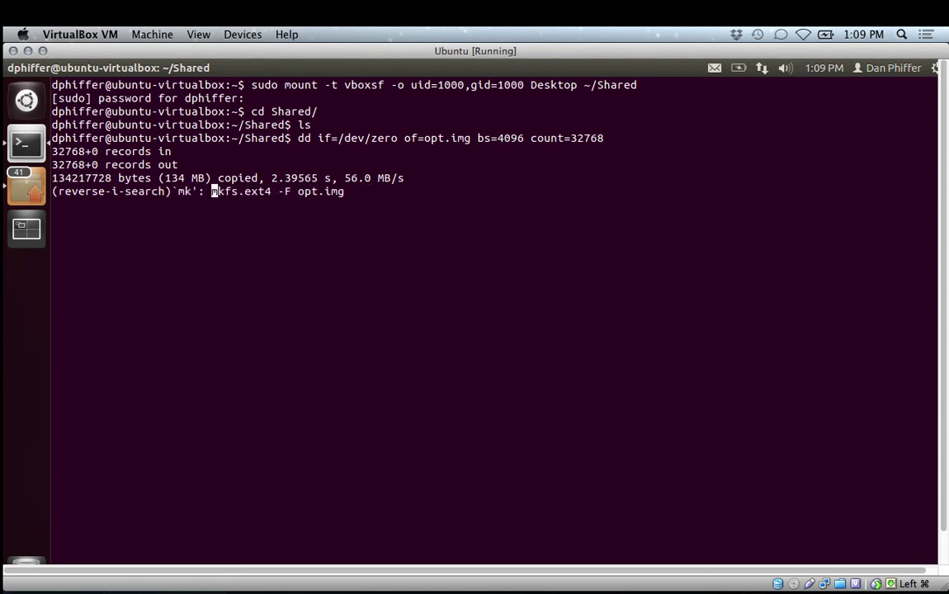
key("Return")
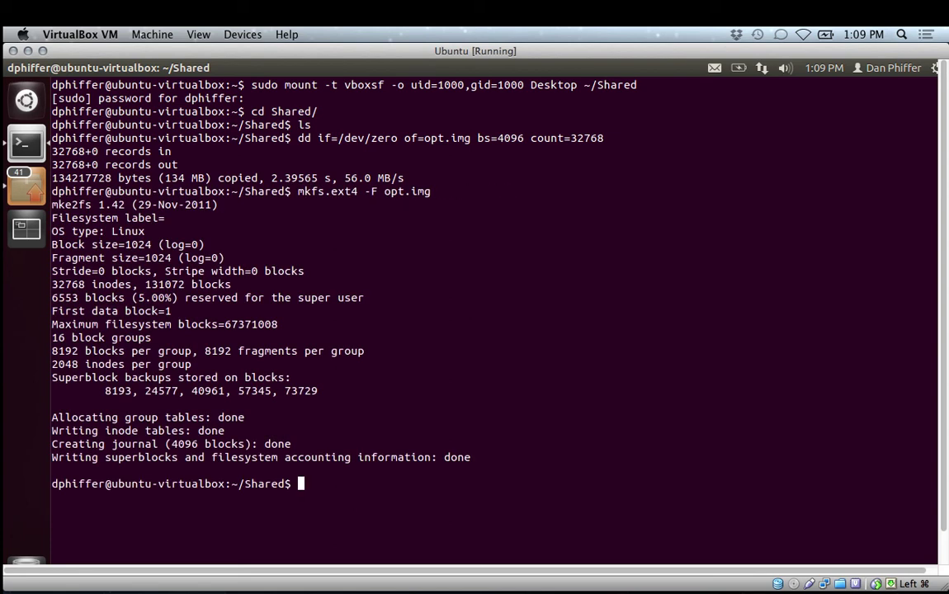
Confirm the 128M opt.img with ls -l and ls -lh, and on the Mac Desktop.
type("ls -l")
key("Return")
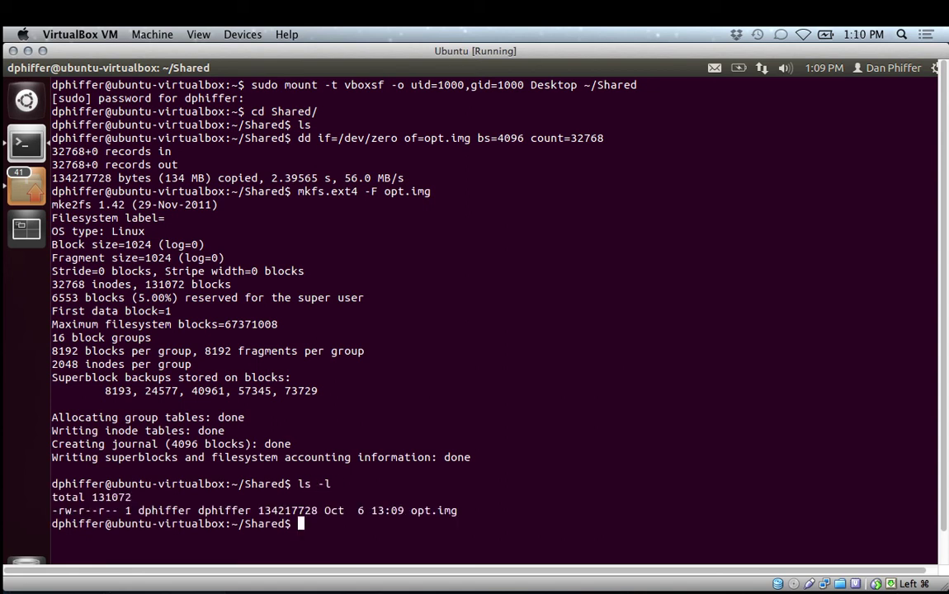
type("ls -lh")
key("Return")
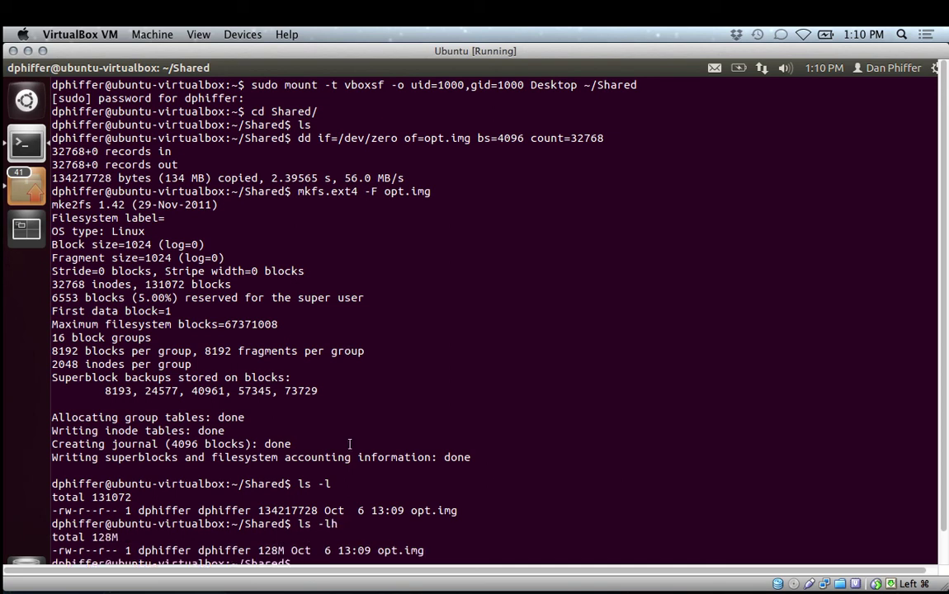
left_click(96, 546)
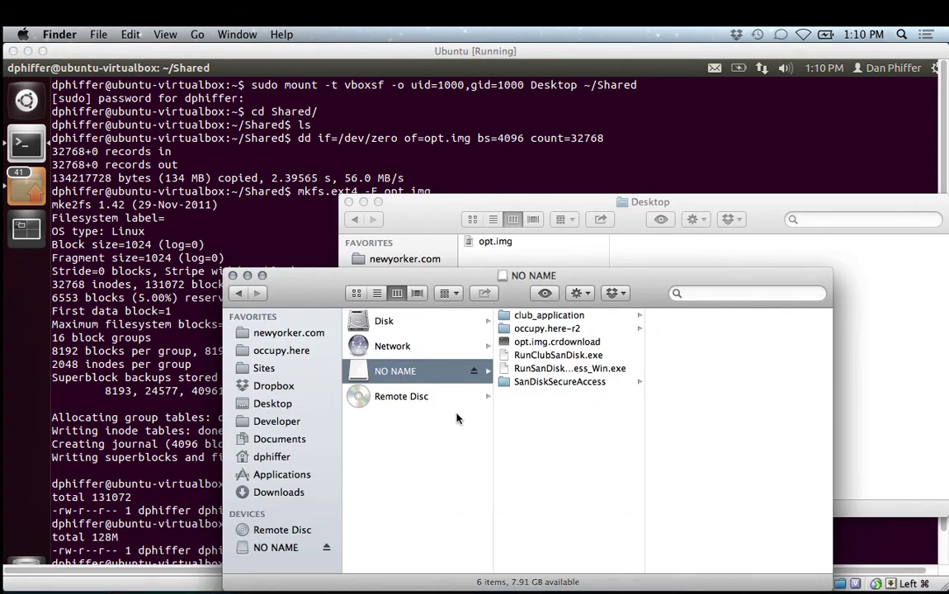
left_click(271, 404)
left_click(257, 240)
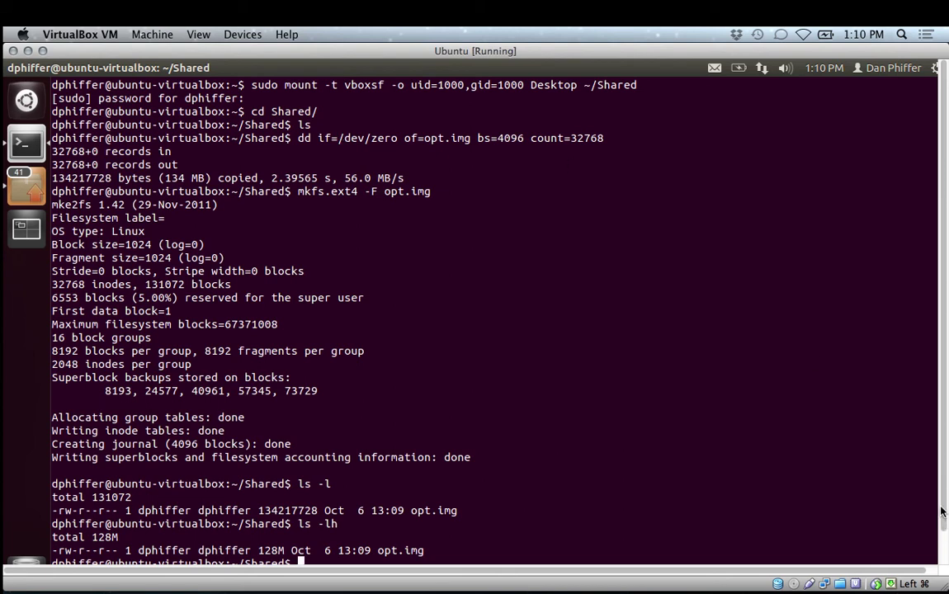
Step through history past the dd command to recall mkfs.ext4 -F opt.img.
key("Up")
key("Up")
key("Up")
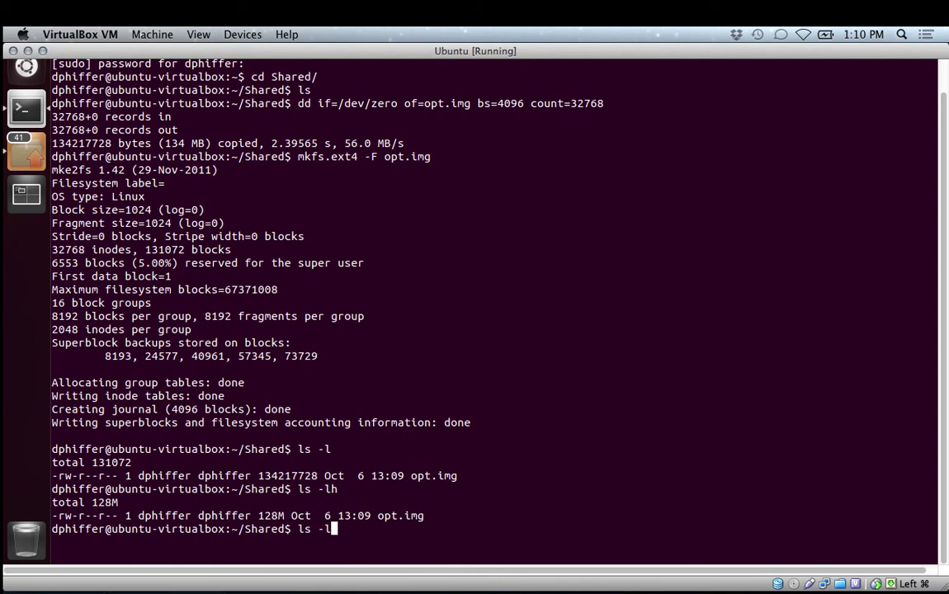
key("Up")
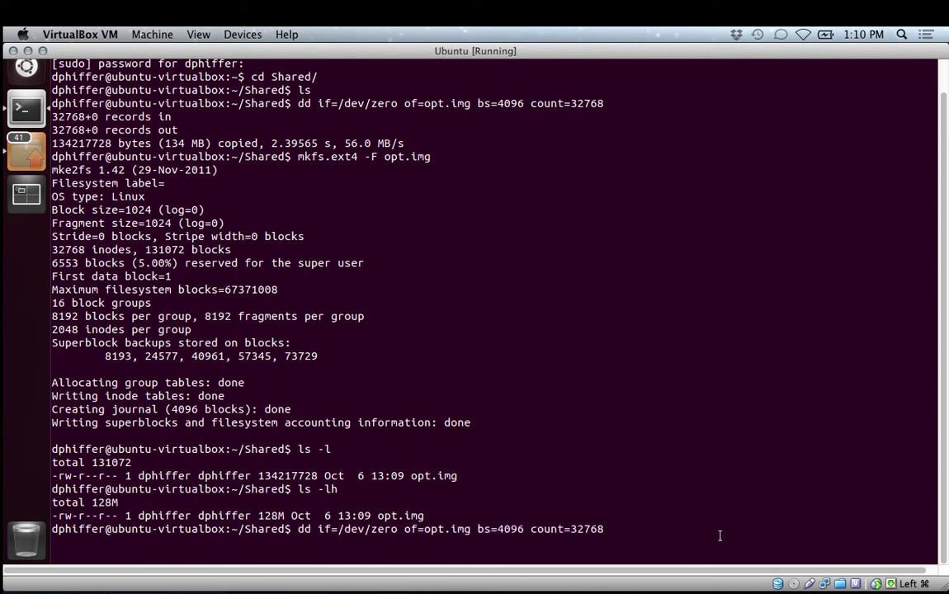
key("Down")
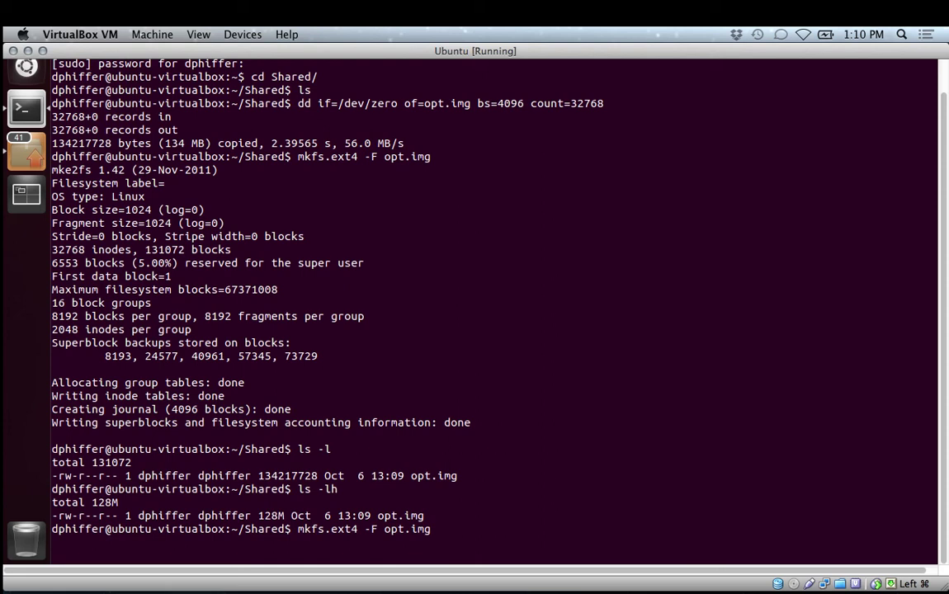
key("super+Tab")
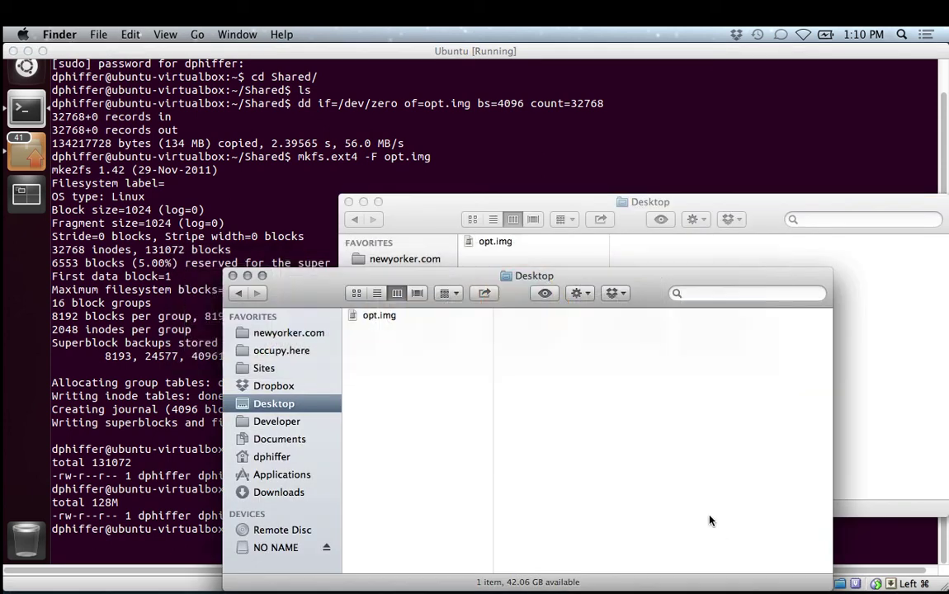
Copy the Desktop opt.img into NO NAME's occupy.here-r2/data folder, then eject NO NAME.
left_click(381, 317)
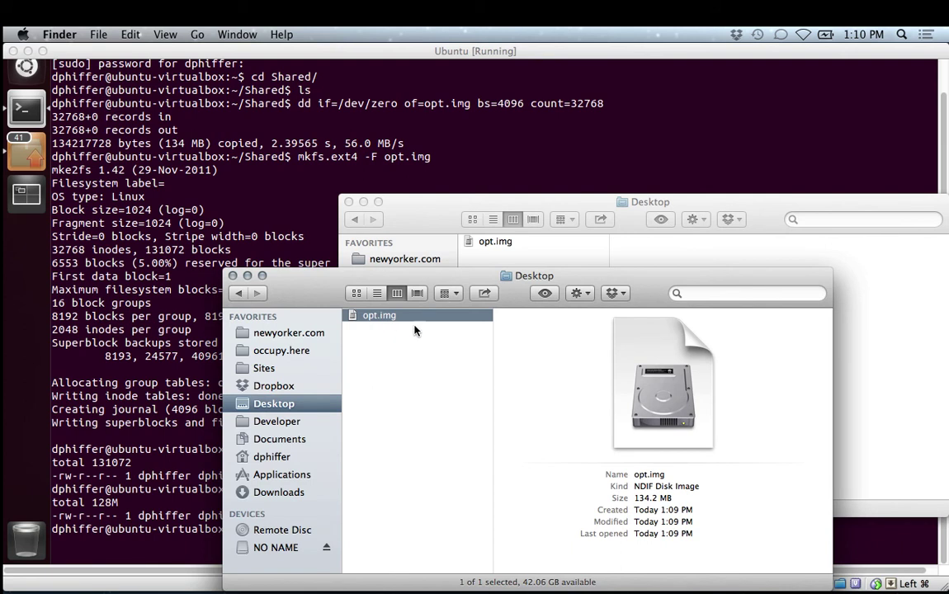
left_click_drag(380, 318, 674, 354)
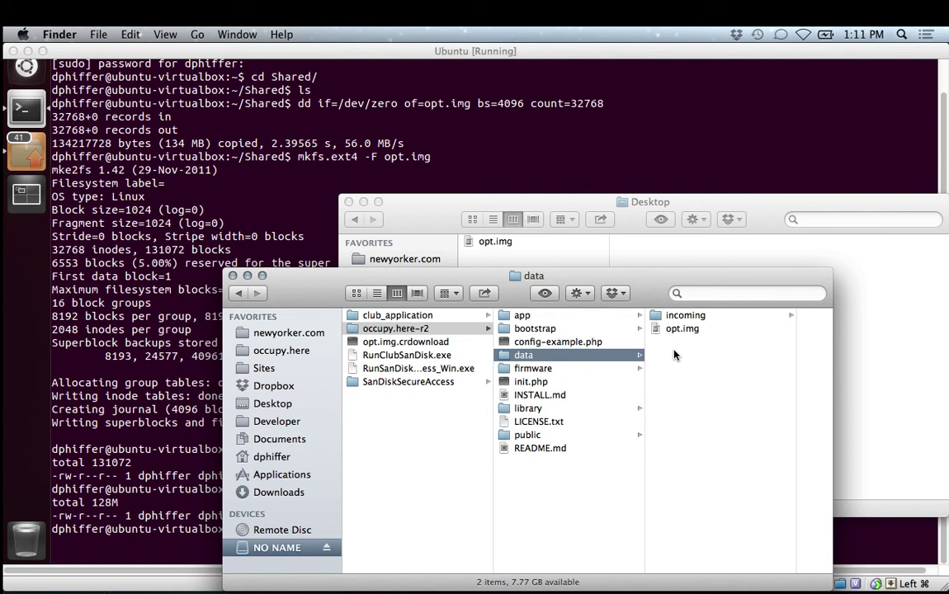
left_click(325, 550)
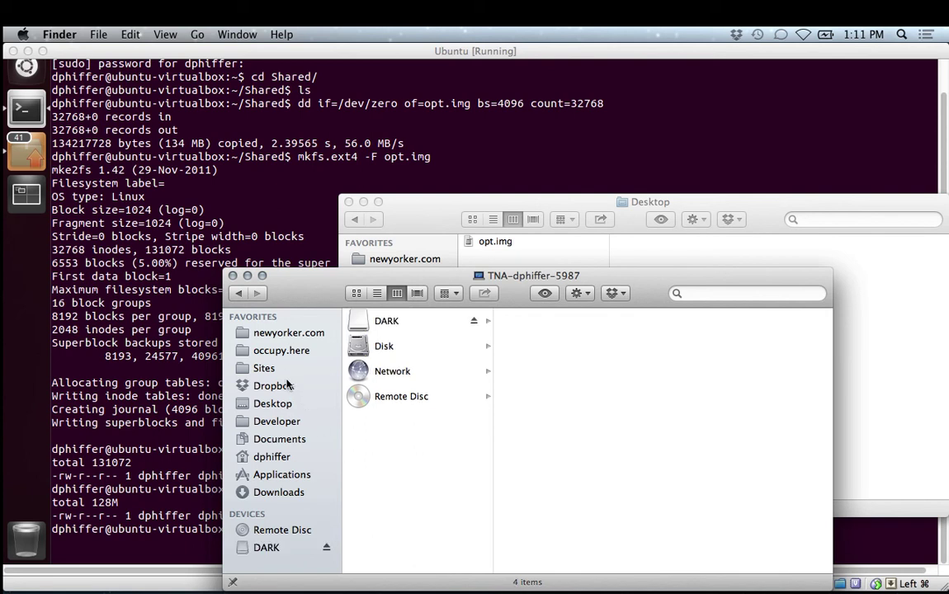
Open the occupy.here/data folder on the DARK drive.
left_click(322, 551)
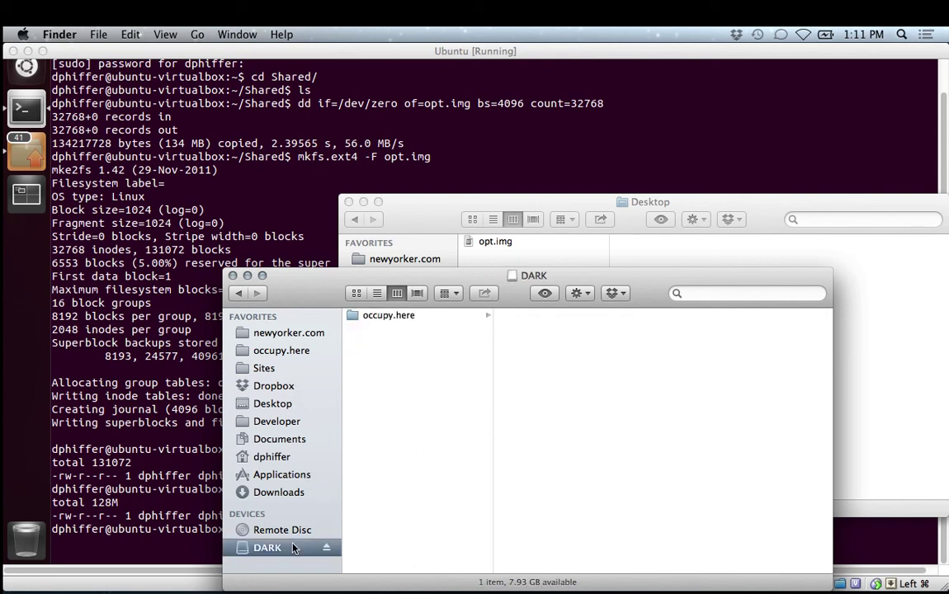
left_click(372, 314)
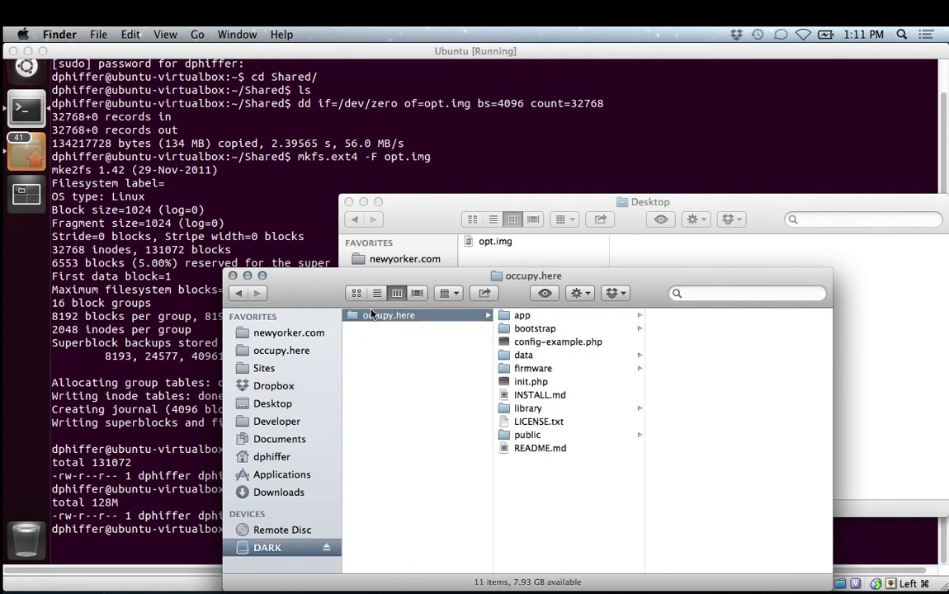
left_click(508, 355)
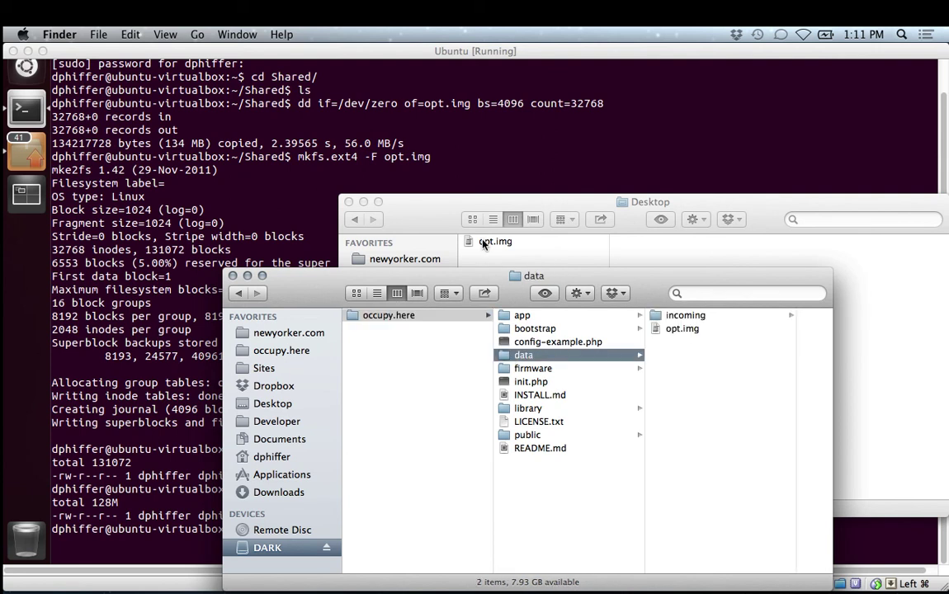
Replace the older opt.img in data with the Desktop copy and eject DARK.
left_click_drag(486, 245, 671, 329)
left_click(685, 328)
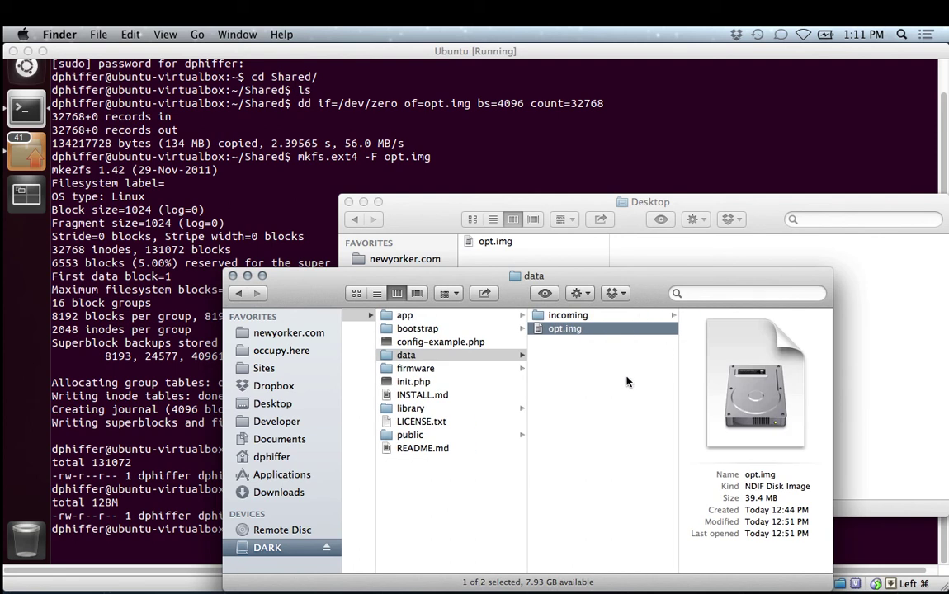
left_click_drag(495, 241, 612, 386)
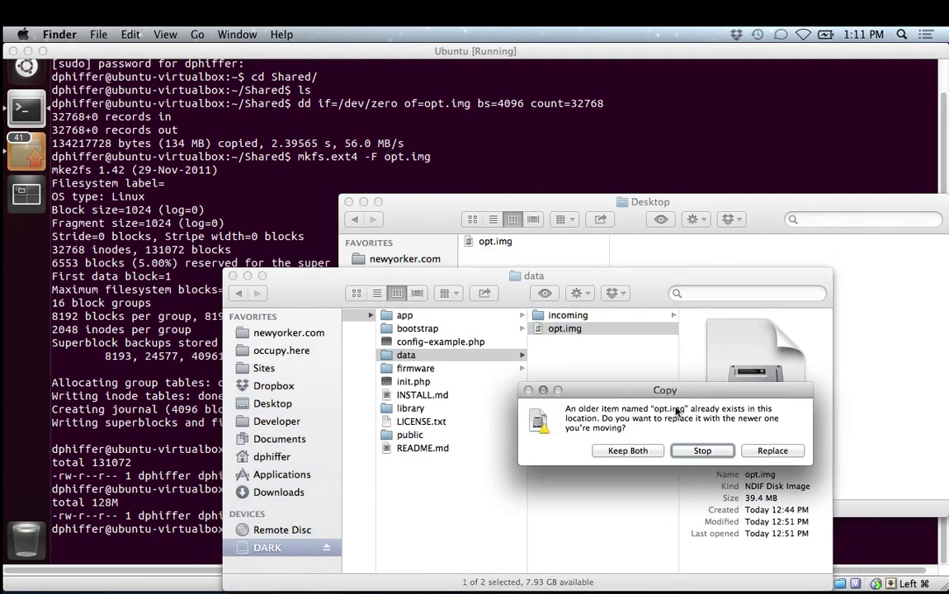
left_click(766, 451)
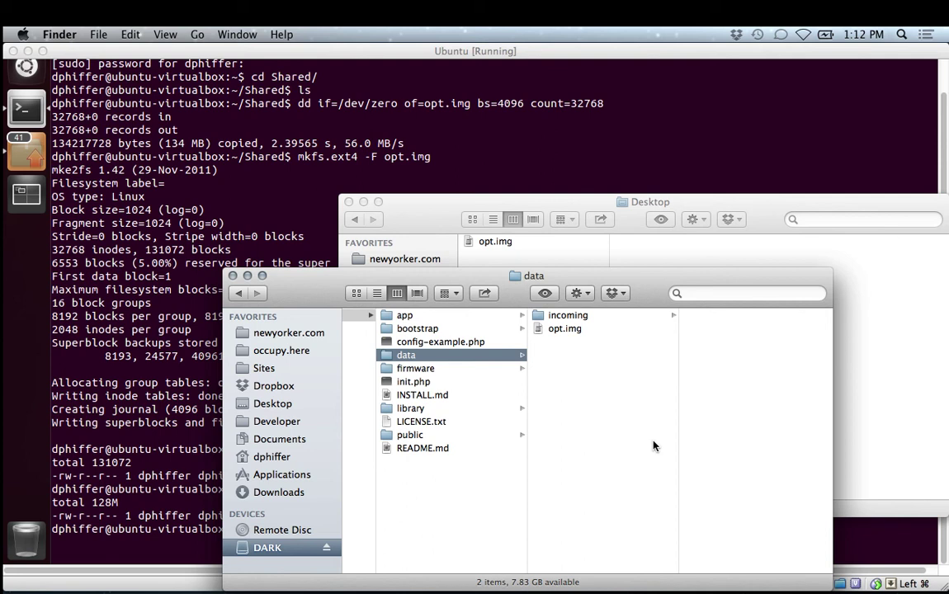
scroll(569, 372, "left", 5)
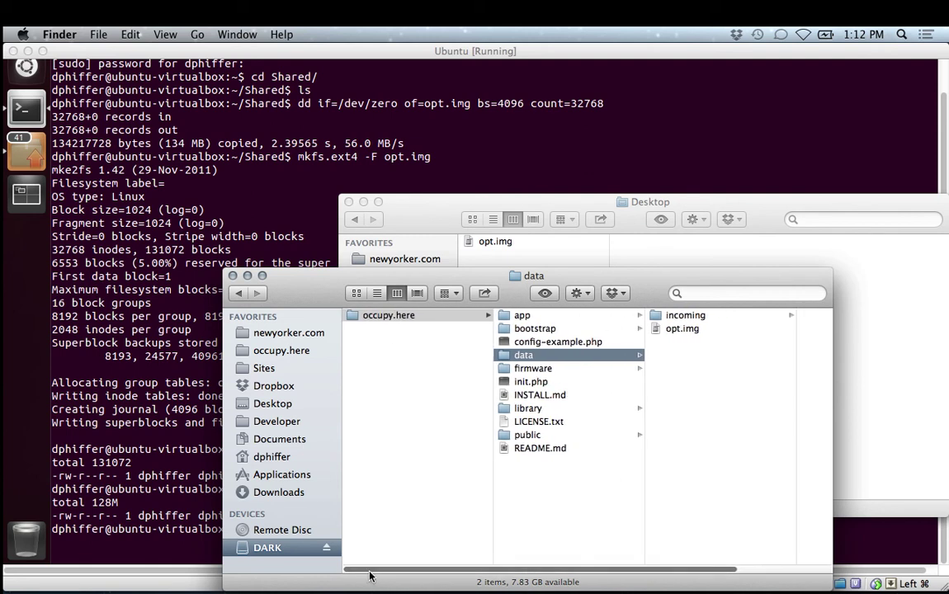
left_click(326, 548)
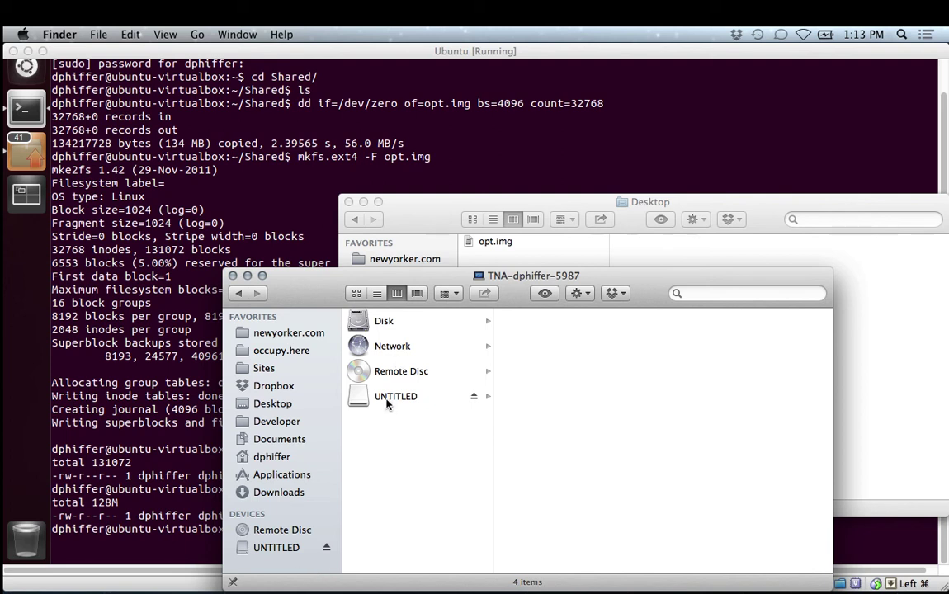
Browse UNTITLED > occupy.here > data to inspect the existing opt.img, then return to the drive's top level.
left_click(445, 396)
left_click(537, 315)
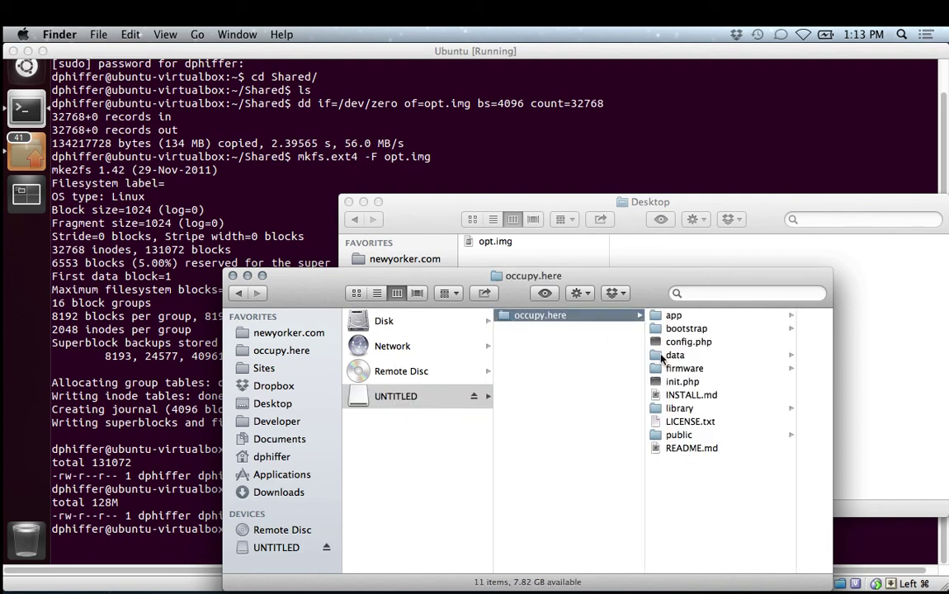
left_click(564, 353)
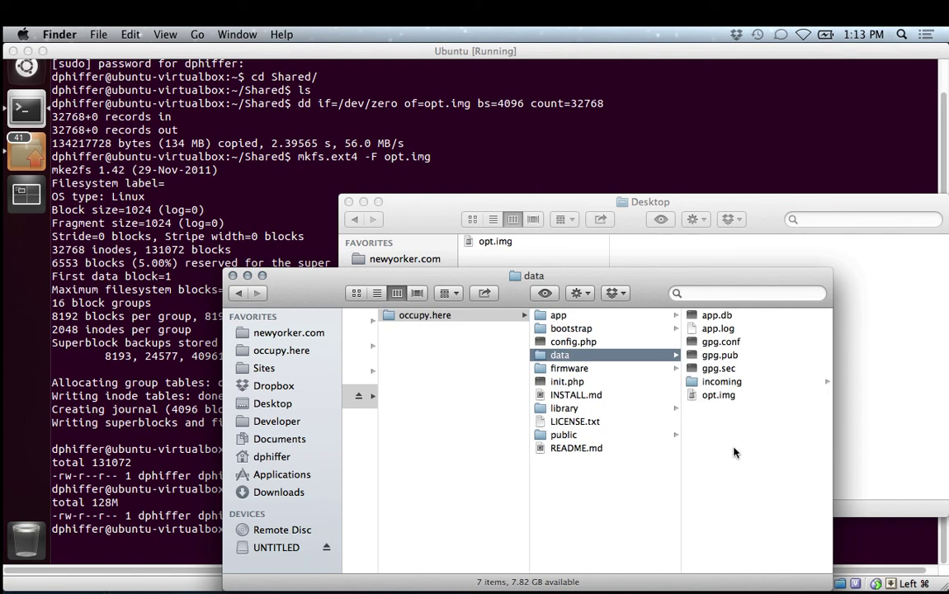
left_click(714, 396)
left_click(589, 473)
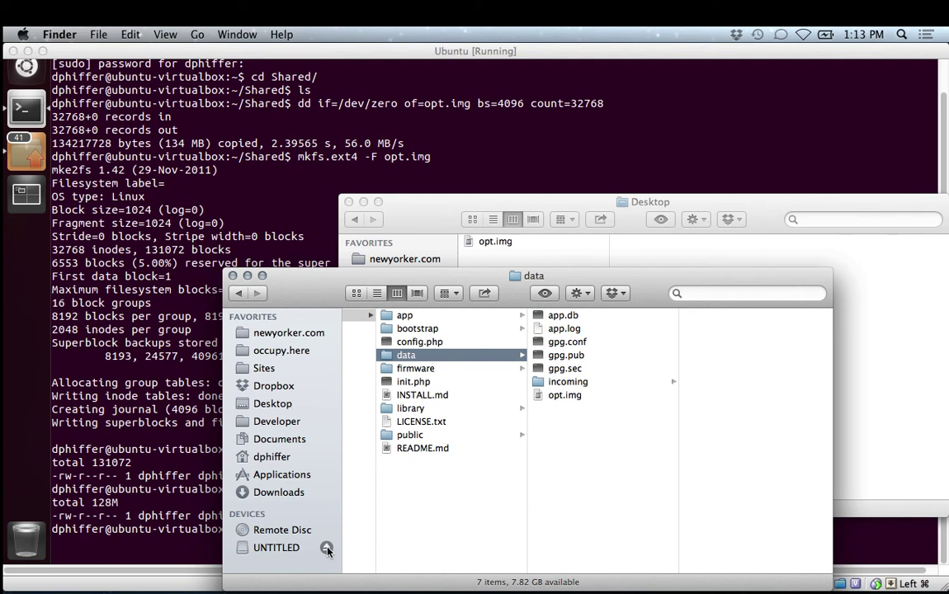
left_click(277, 548)
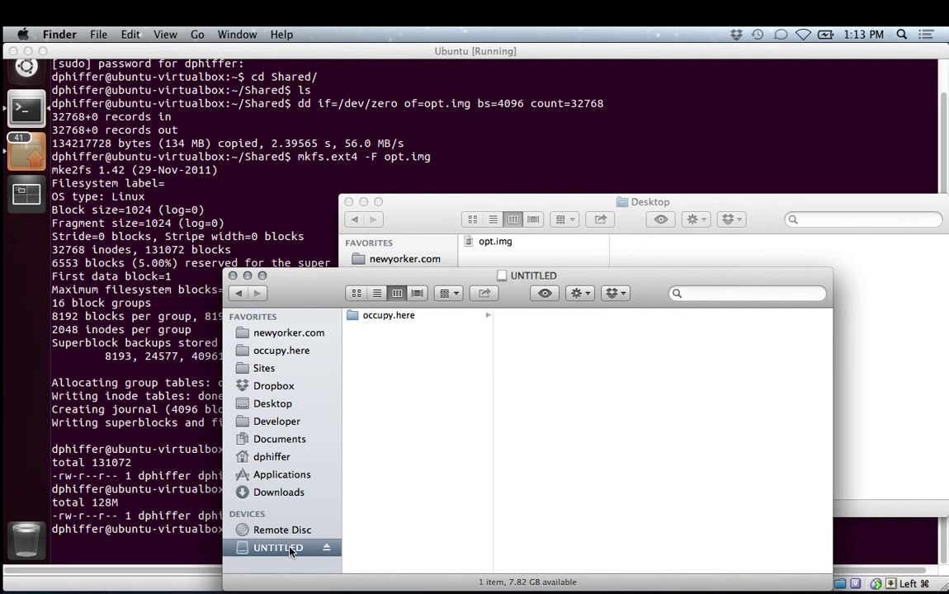
Launch Disk Utility from the app launcher.
key("ctrl+space")
key("ctrl+space")
key("ctrl+space")
type("keydig")
key("ctrl+space")
key("ctrl+space")
type("saf")
key("ctrl+space")
key("ctrl+space")
type("disk")
key("Return")
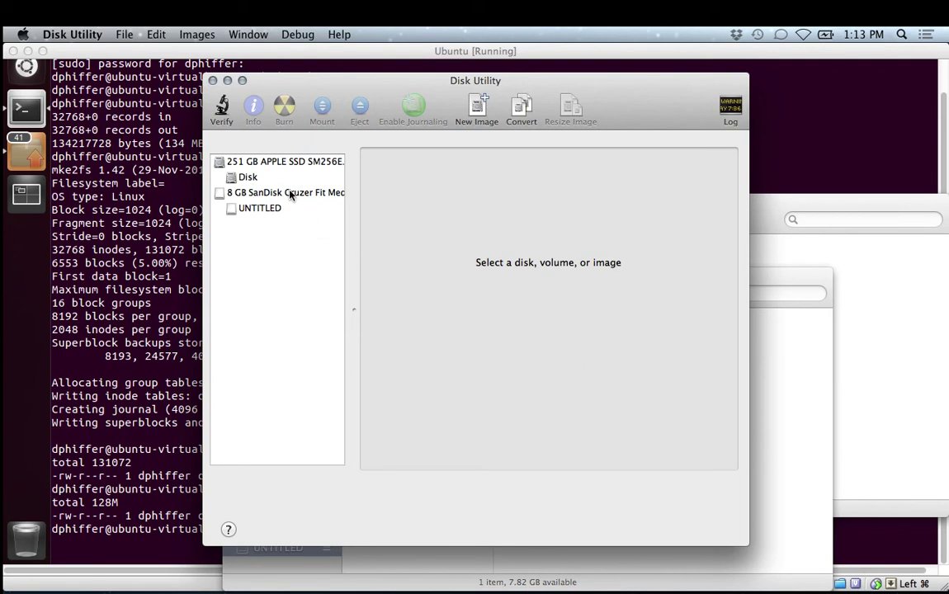
Erase the 8 GB SanDisk Cruzer Fit as MS-DOS (FAT), then bring the Desktop folder window forward.
left_click(281, 194)
left_click(505, 155)
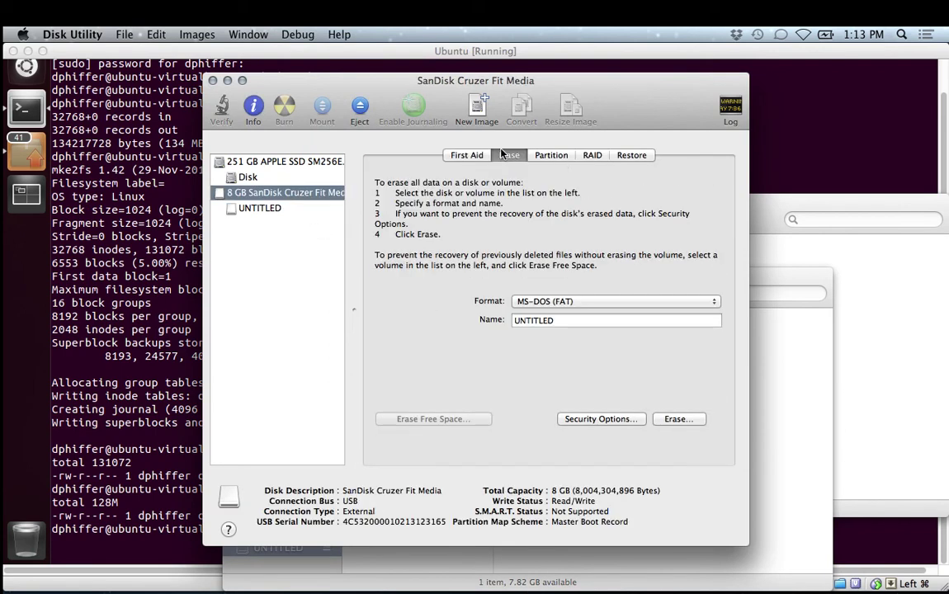
left_click(670, 419)
left_click(587, 240)
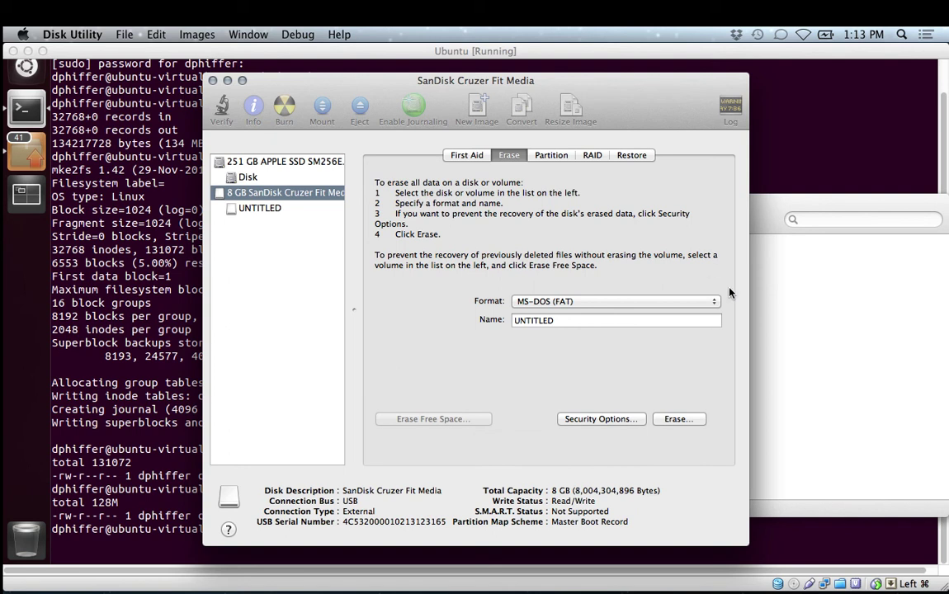
left_click(770, 323)
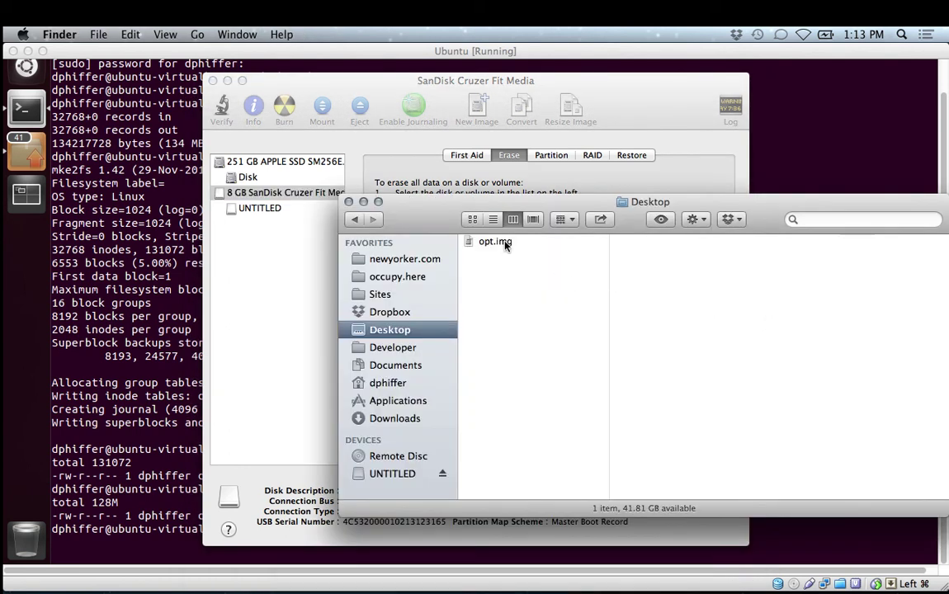
Copy opt.img from the Desktop and occupy.here-r2 from Downloads onto UNTITLED, then view the drive.
left_click_drag(502, 242, 417, 475)
left_click(399, 419)
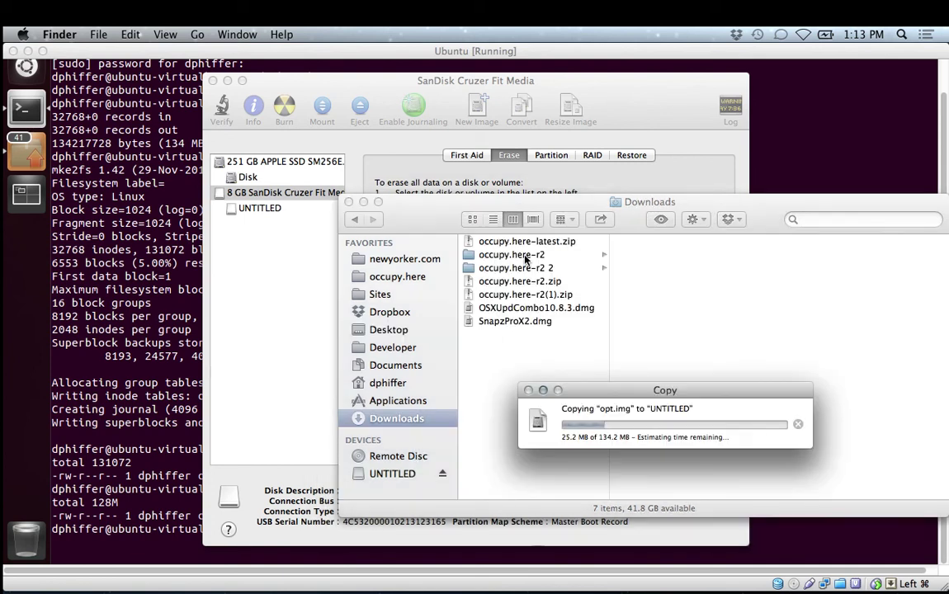
left_click_drag(525, 259, 394, 476)
left_click(394, 477)
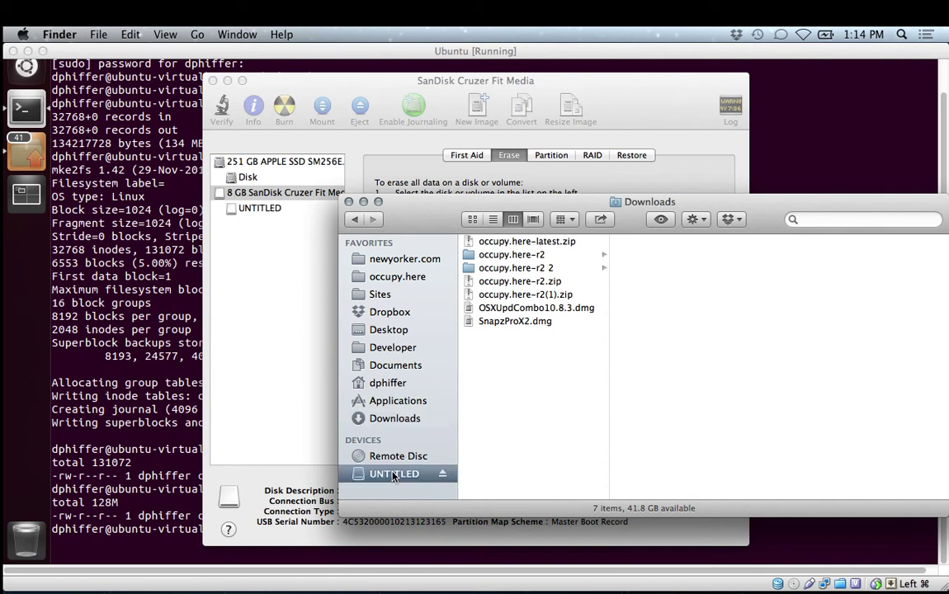
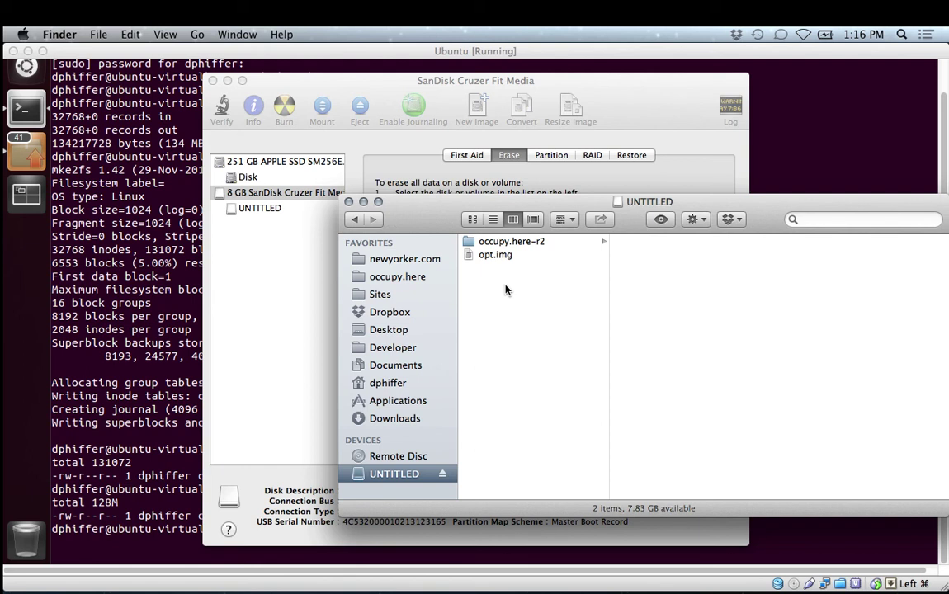
Rename occupy.here-r2 on UNTITLED to occupy.here and drag opt.img into it.
left_click(521, 261)
left_click(519, 311)
left_click(501, 256)
left_click(509, 289)
left_click(520, 242)
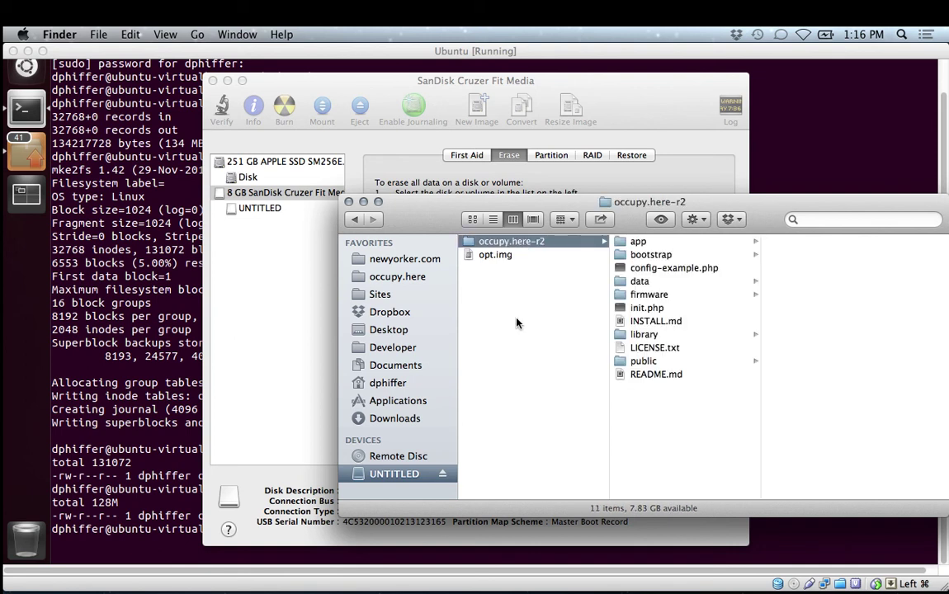
key("Return")
key("Right")
key("BackSpace")
key("BackSpace")
key("BackSpace")
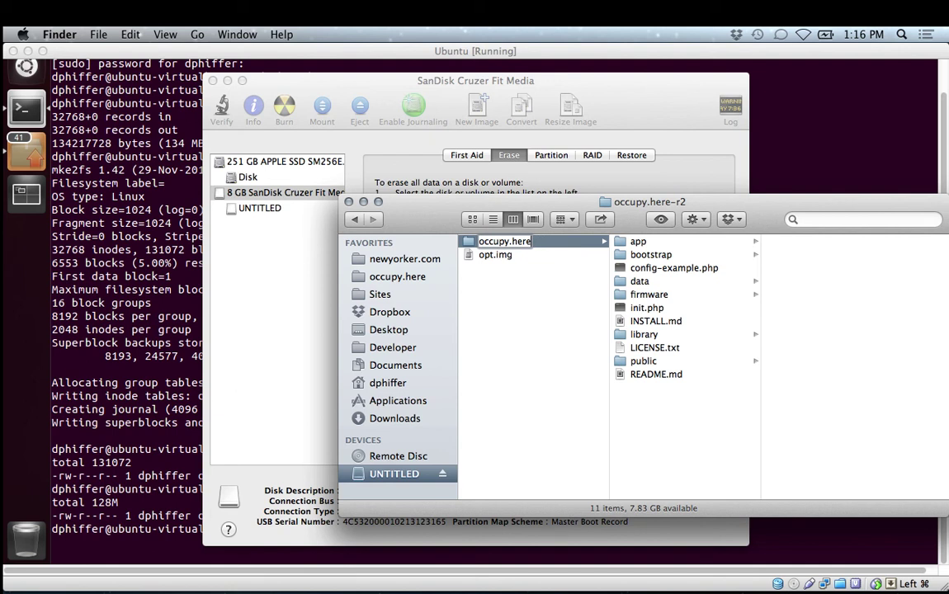
key("Return")
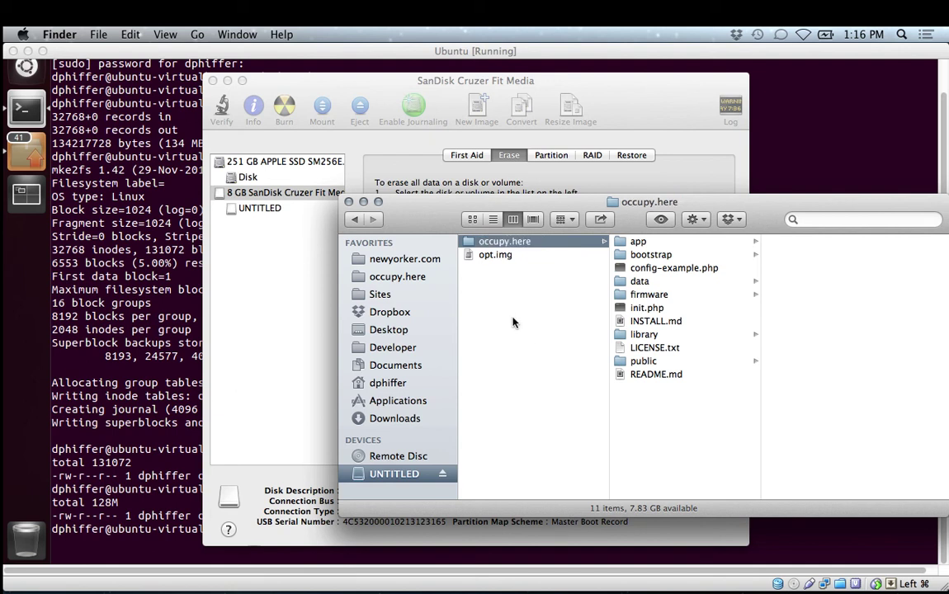
left_click(508, 313)
left_click_drag(504, 256, 646, 287)
Eject the UNTITLED drive and launch Terminal from Quicksilver.
left_click(443, 477)
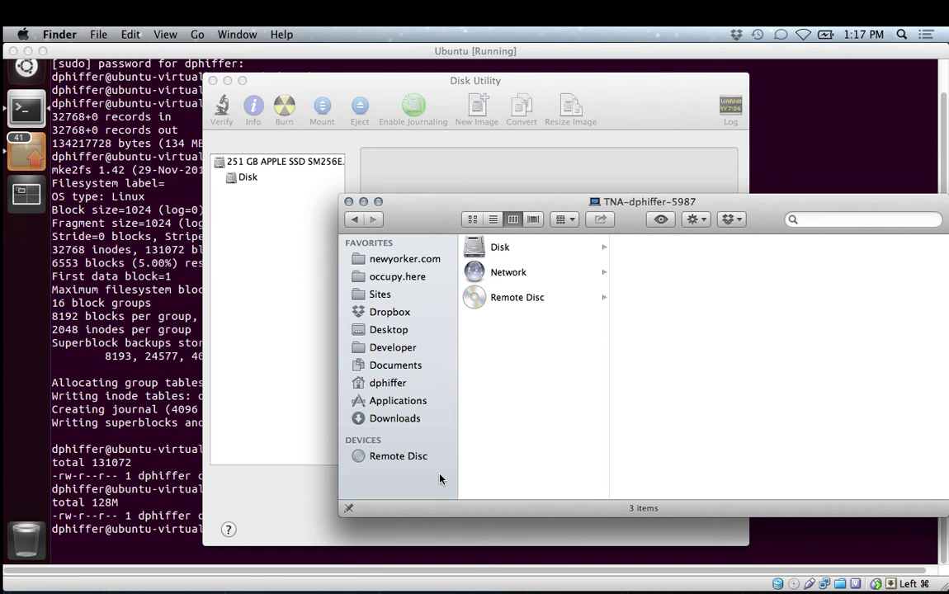
key("ctrl+space")
type("diskterm")
key("Return")
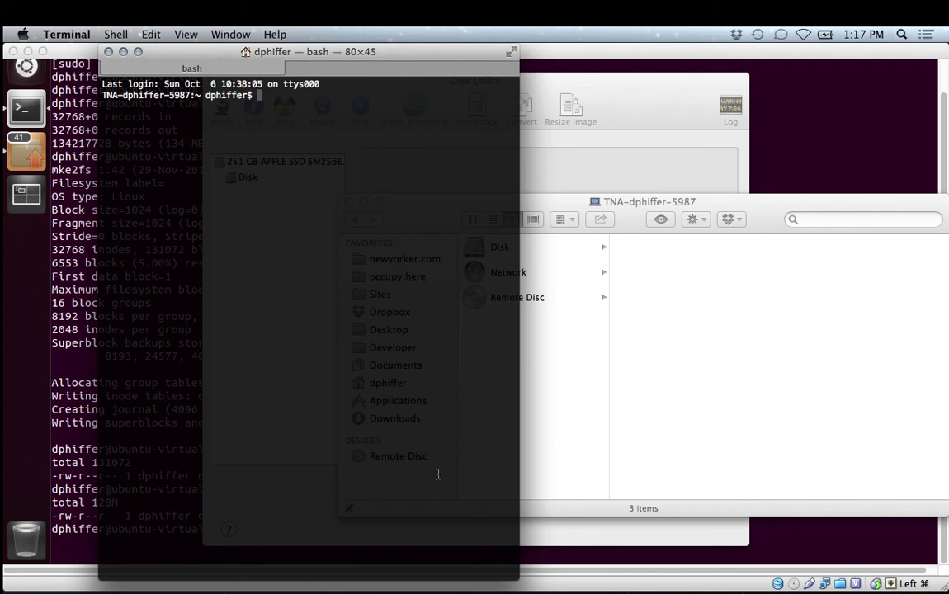
Turn Wi-Fi on and telnet into the router at 192.168.1.1.
type("telnet 192.168.1.1")
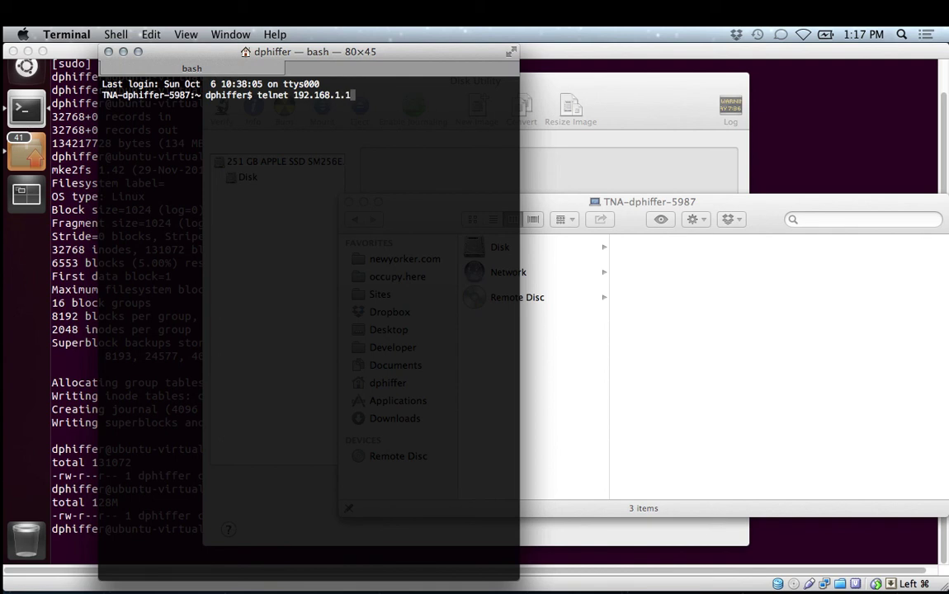
left_click(802, 35)
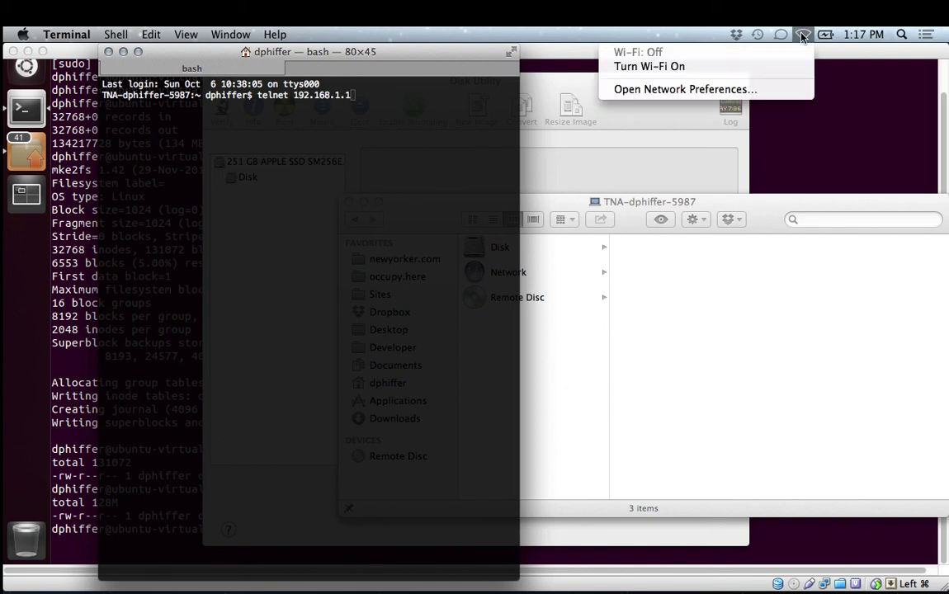
left_click(649, 66)
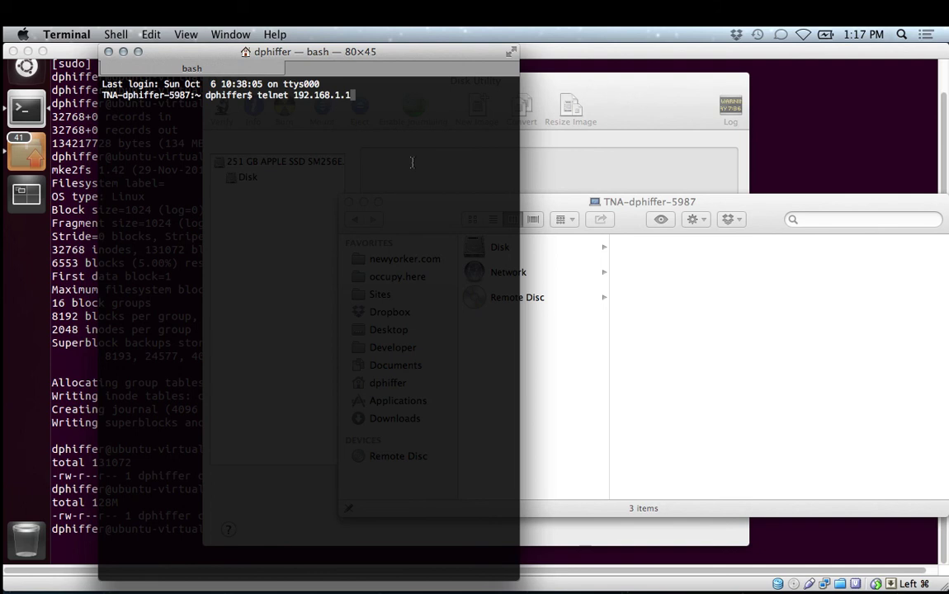
key("Return")
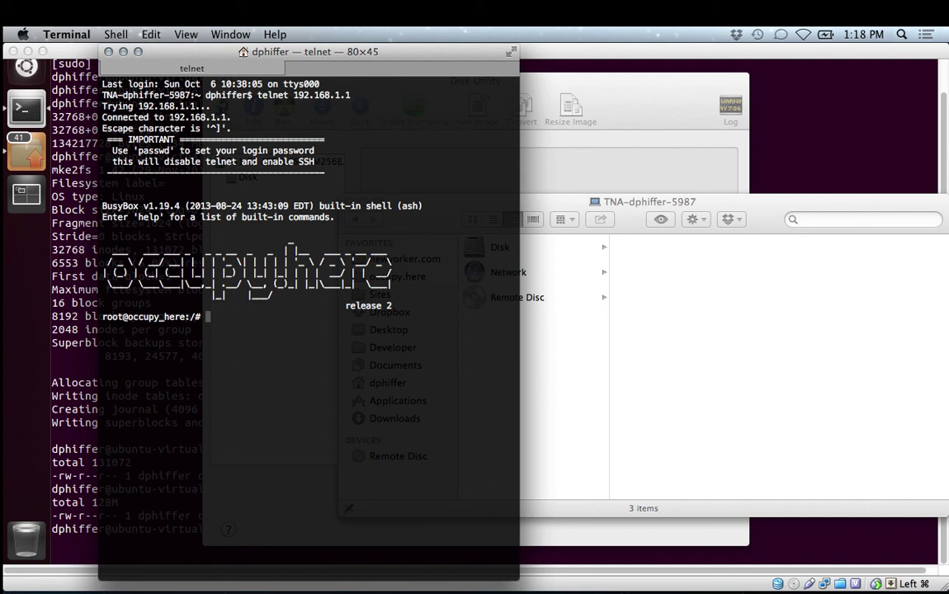
Run df on the router to confirm /dev/sda1 is mounted on /usb.
type("df")
key("Return")
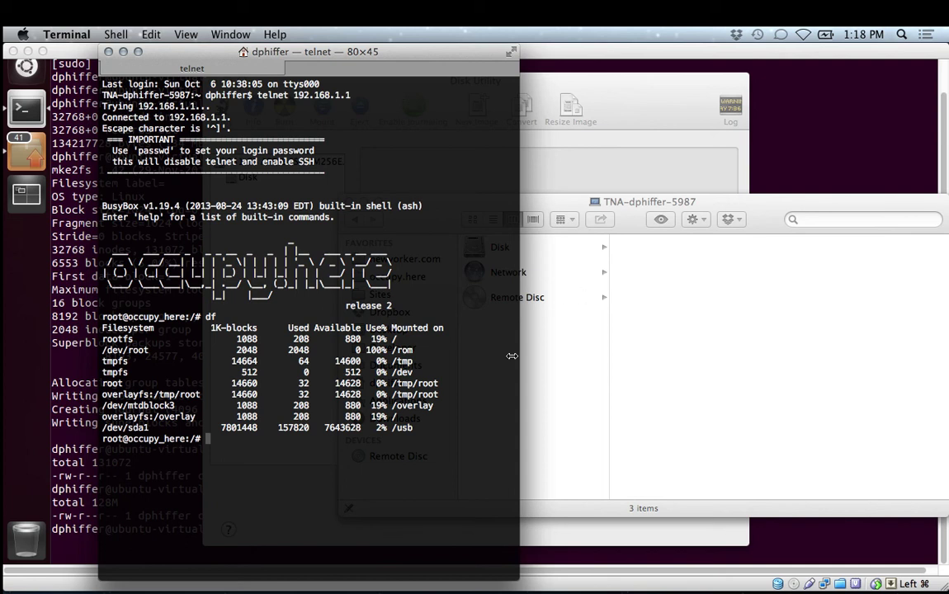
double_click(402, 427)
left_click(392, 453)
Reboot the router and return to the local bash prompt once telnet closes.
type("reboot")
key("Return")
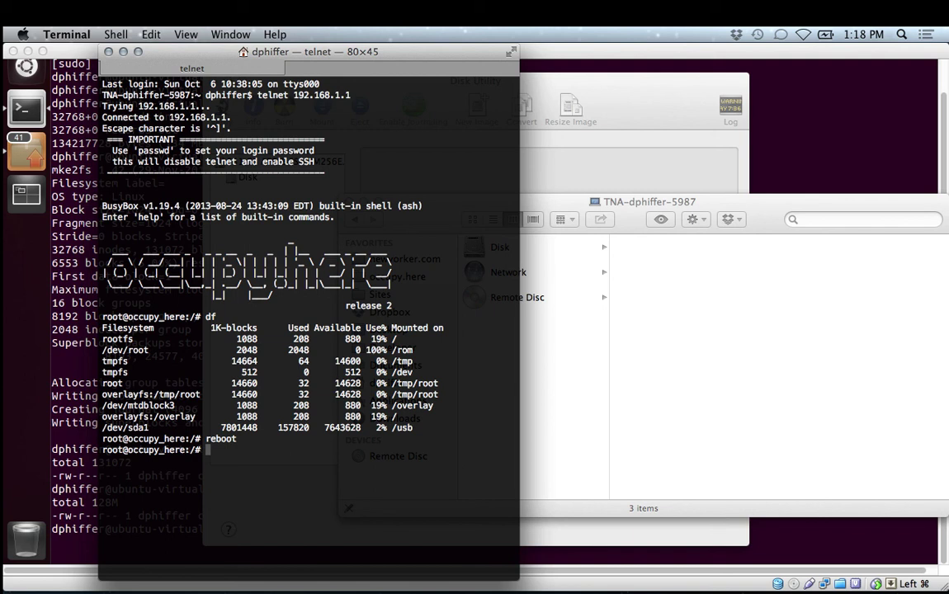
key("Return")
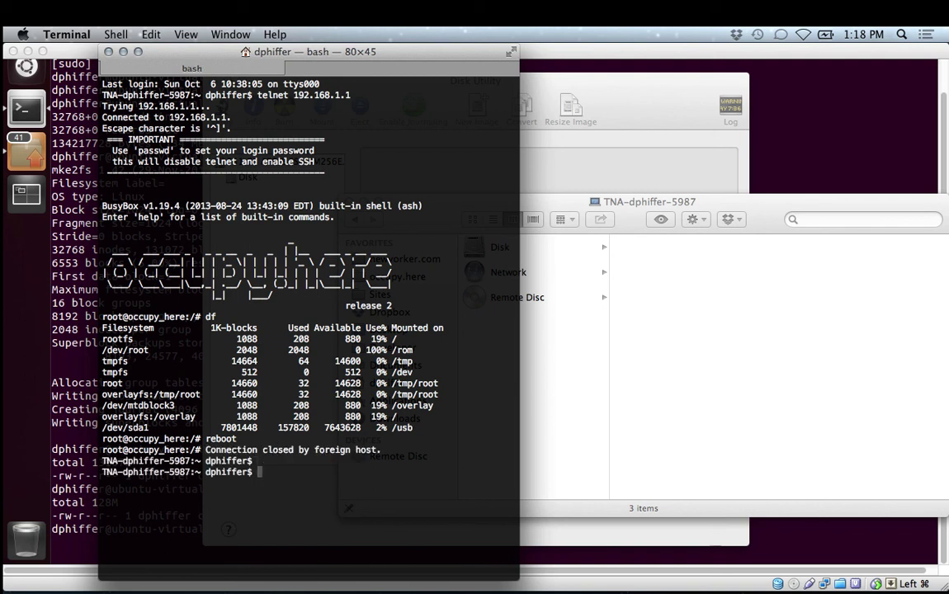
Telnet back into 192.168.1.1 and run df, now showing /dev/loop0 on /opt.
key("Up")
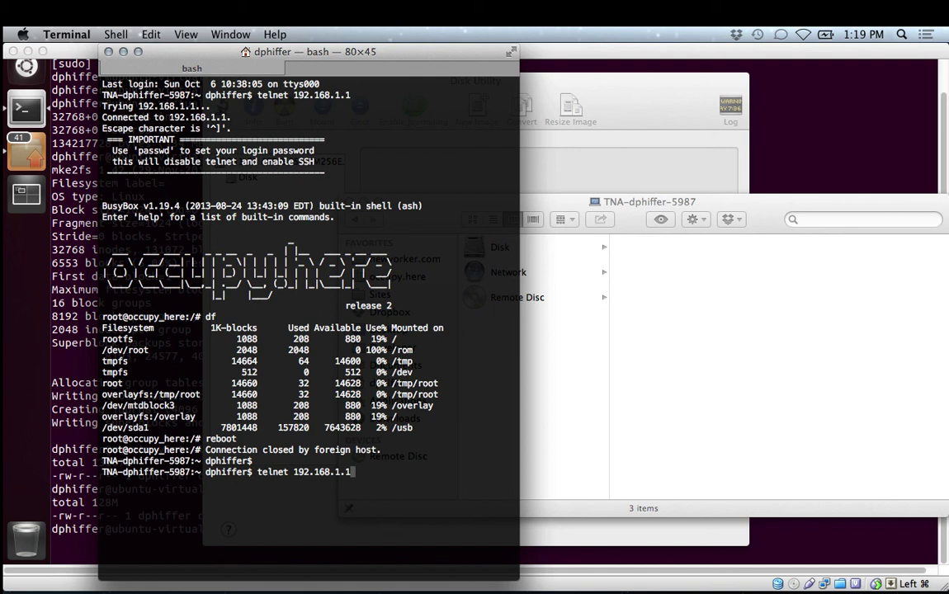
key("Return")
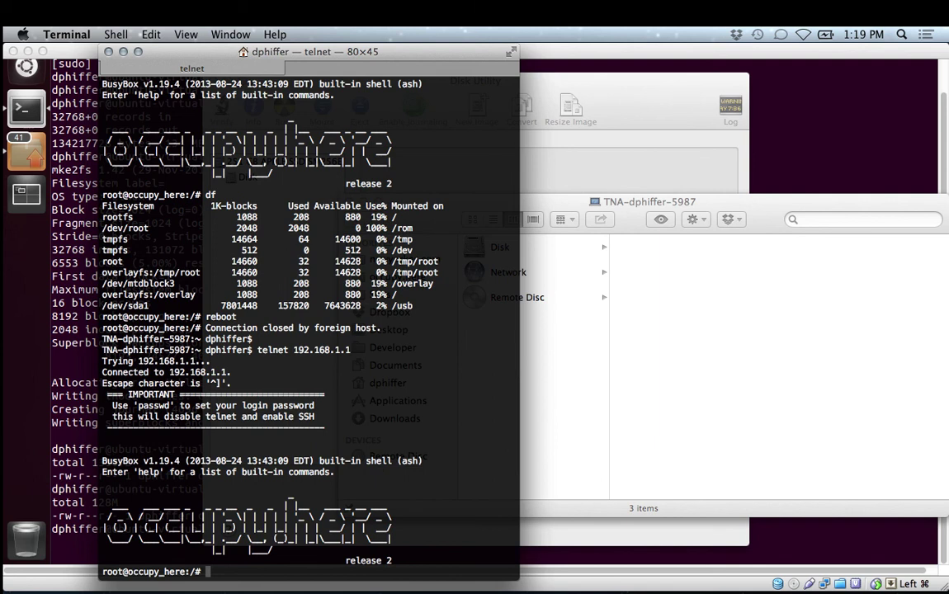
type("df")
key("Return")
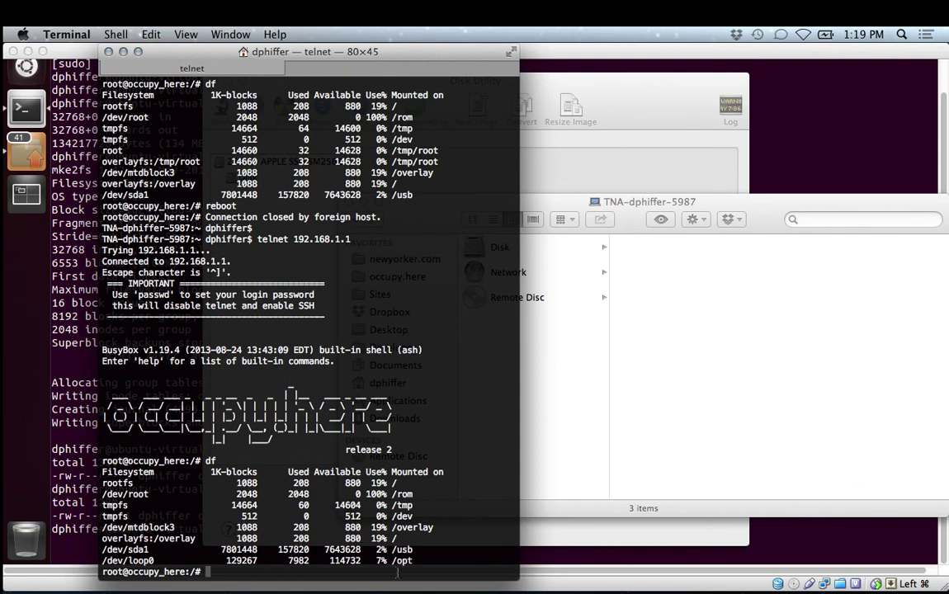
Shorten the window to 28 rows and list the contents of /usb and /opt.
left_click_drag(396, 574, 396, 402)
type("cd /usb")
key("Return")
type("ls")
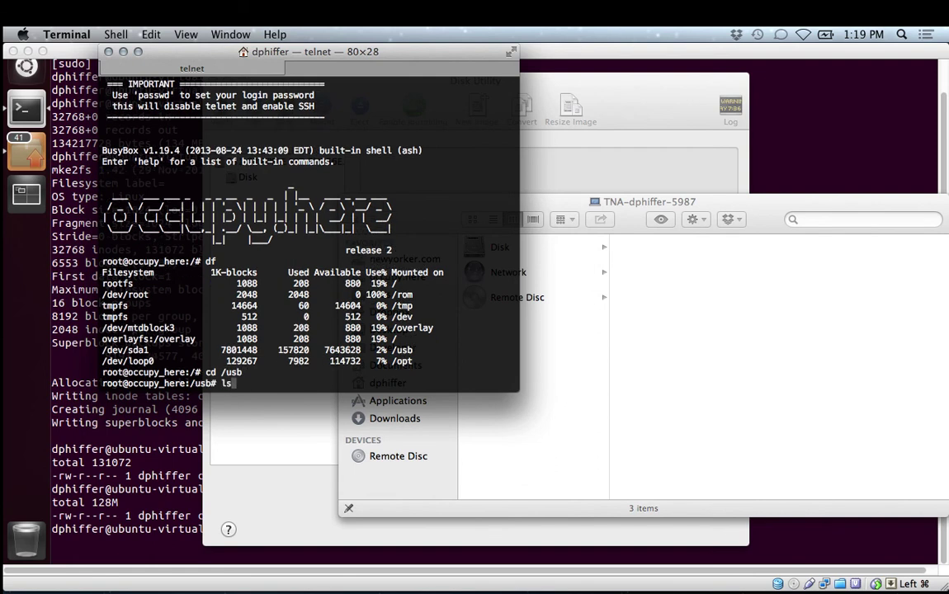
key("Return")
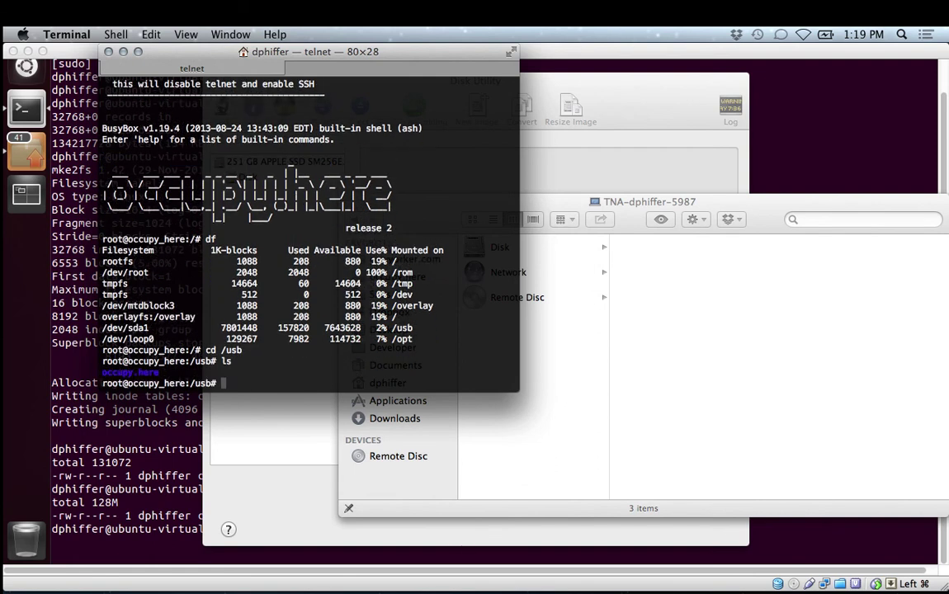
type("cd /opt")
key("Return")
type("ls")
key("Return")
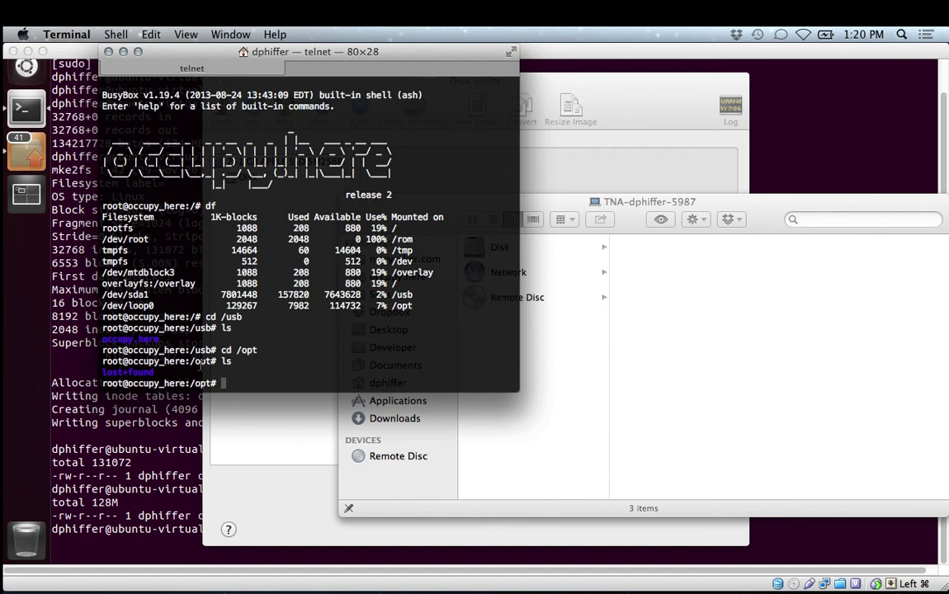
Return to root, rerun df, and change into /usb/occupy.here/bootstrap.
type("cd ../")
key("Return")
type("df")
key("Return")
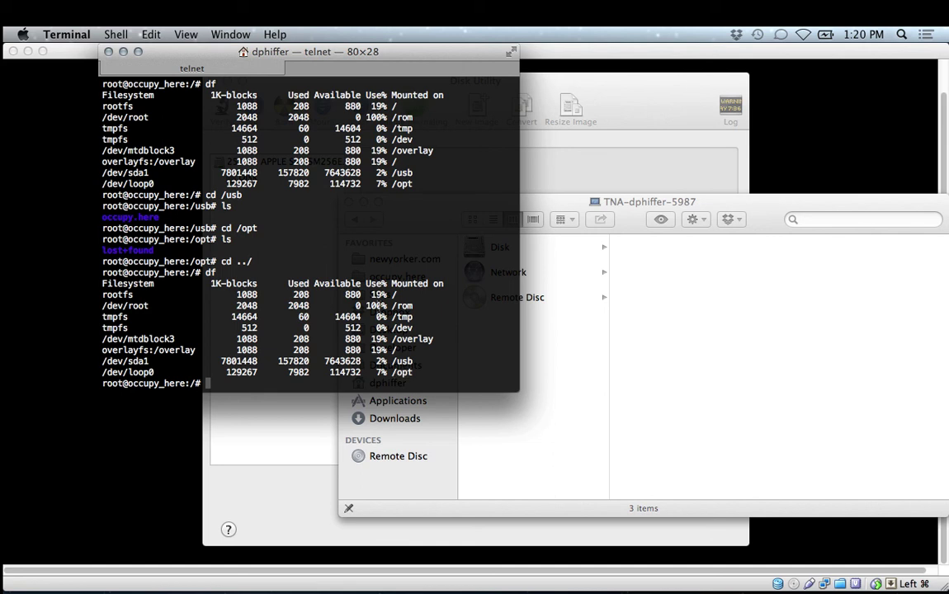
type("cd /usb/occupy.here/")
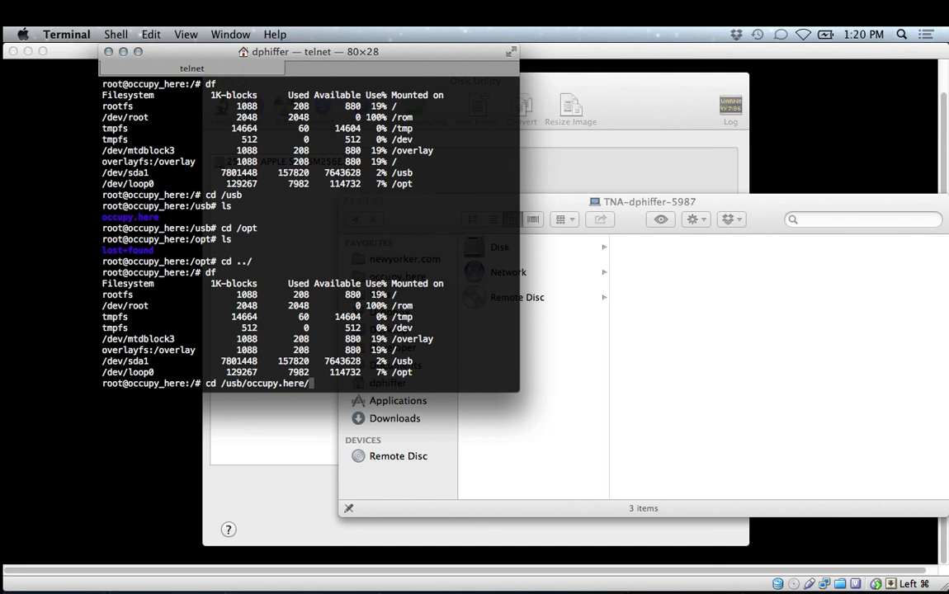
type("boo")
key("Tab")
key("Return")
List the bootstrap folder with ls and ls -l, showing install.sh and step directories.
type("./")
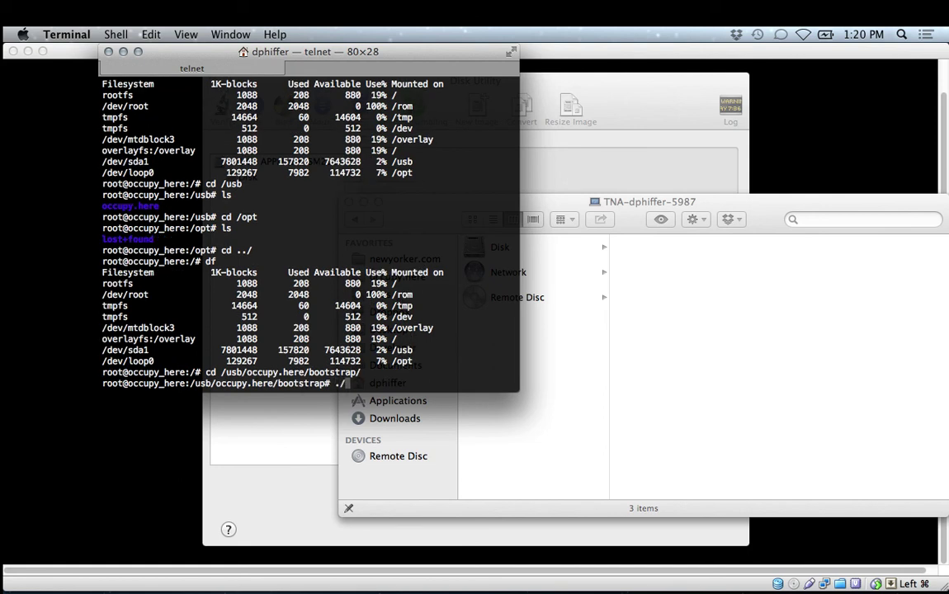
type("install.sh")
key("ctrl+a")
key("ctrl+k")
type("ls")
key("Return")
type("ls -l")
key("Return")
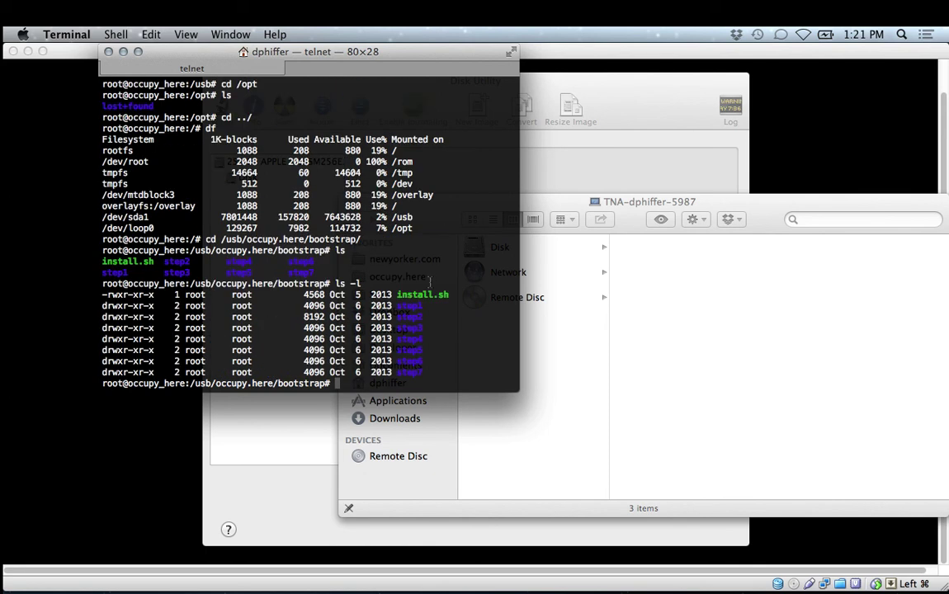
double_click(408, 306)
left_click(426, 350)
Open install.sh with more and highlight the step1–step3 opkg install lines.
double_click(410, 361)
left_click(422, 364)
type("more install.sh")
key("Return")
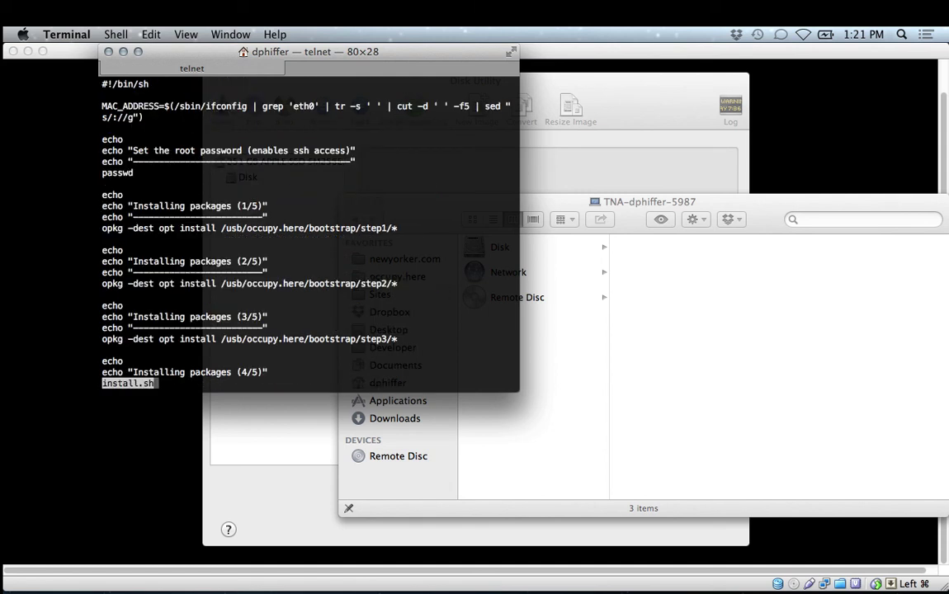
left_click_drag(364, 204, 196, 237)
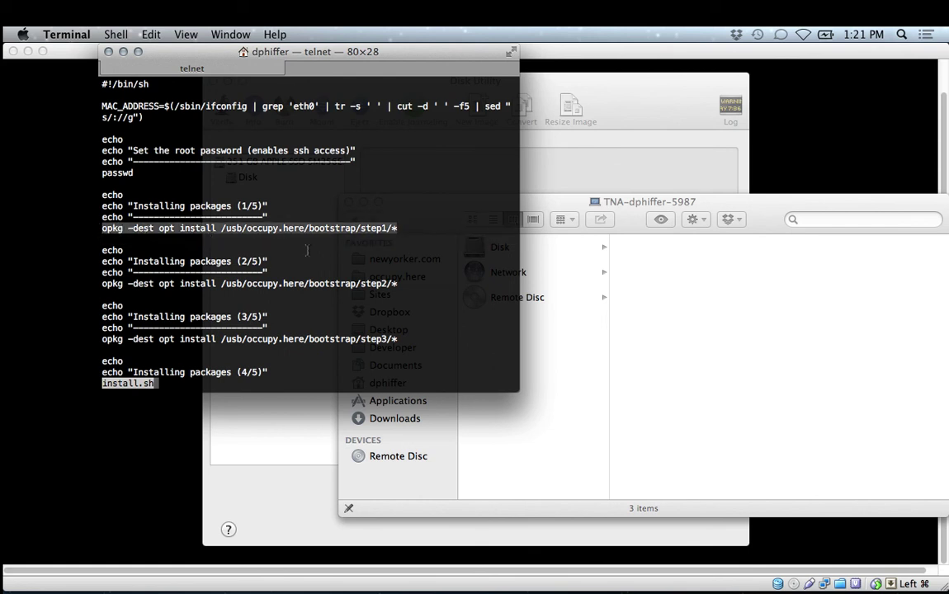
left_click_drag(399, 283, 101, 283)
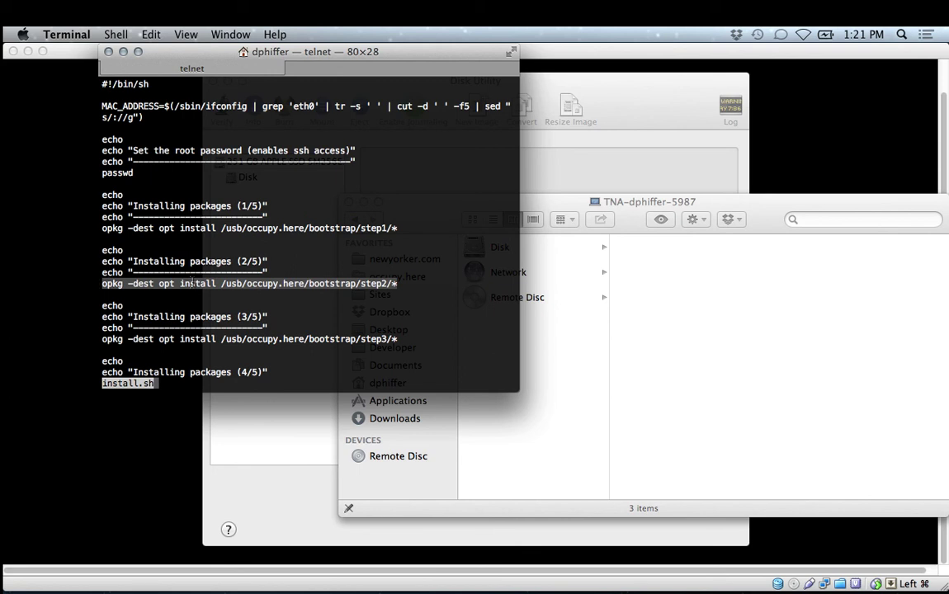
left_click_drag(399, 339, 264, 338)
left_click(261, 303)
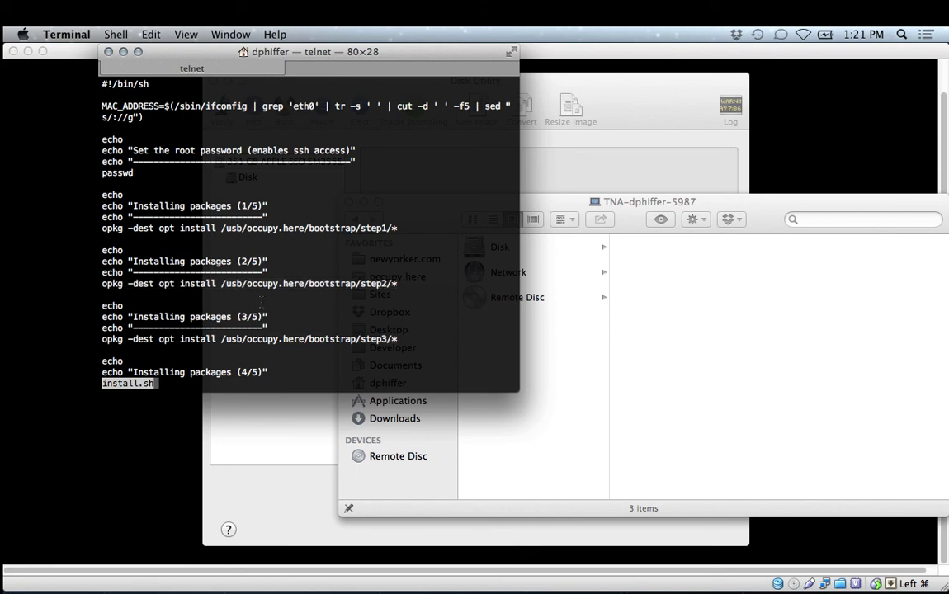
Page through the rest of install.sh to its end.
key("space")
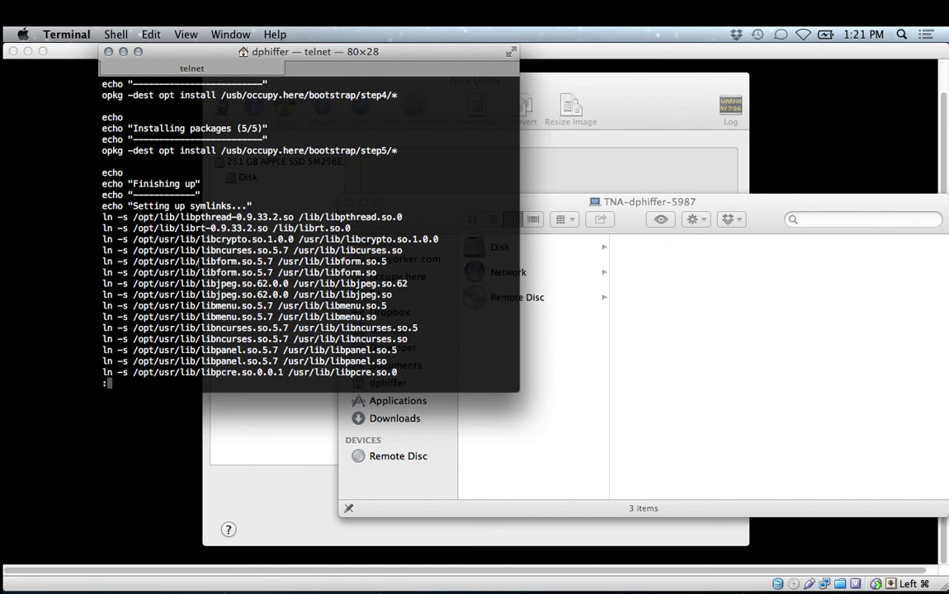
key("space")
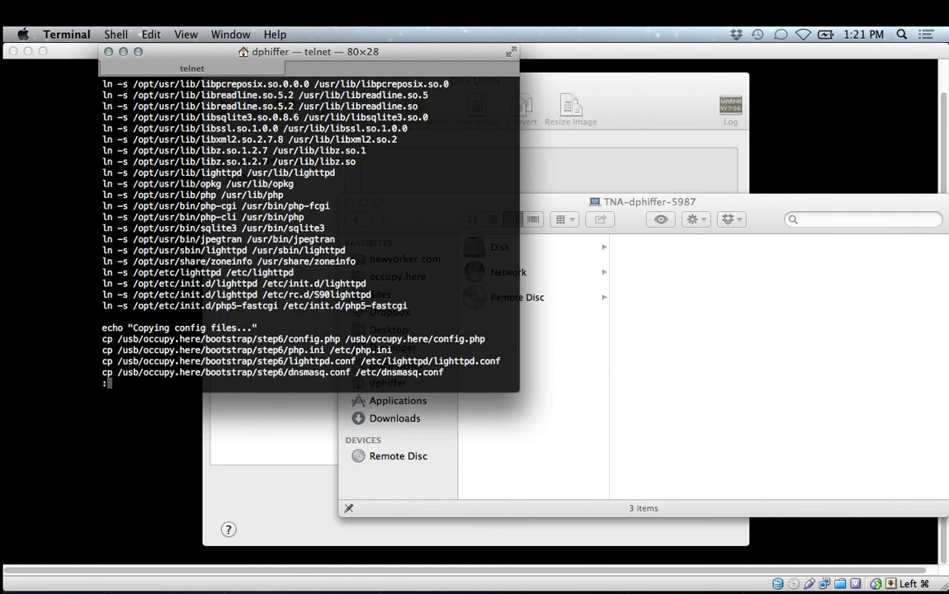
key("space")
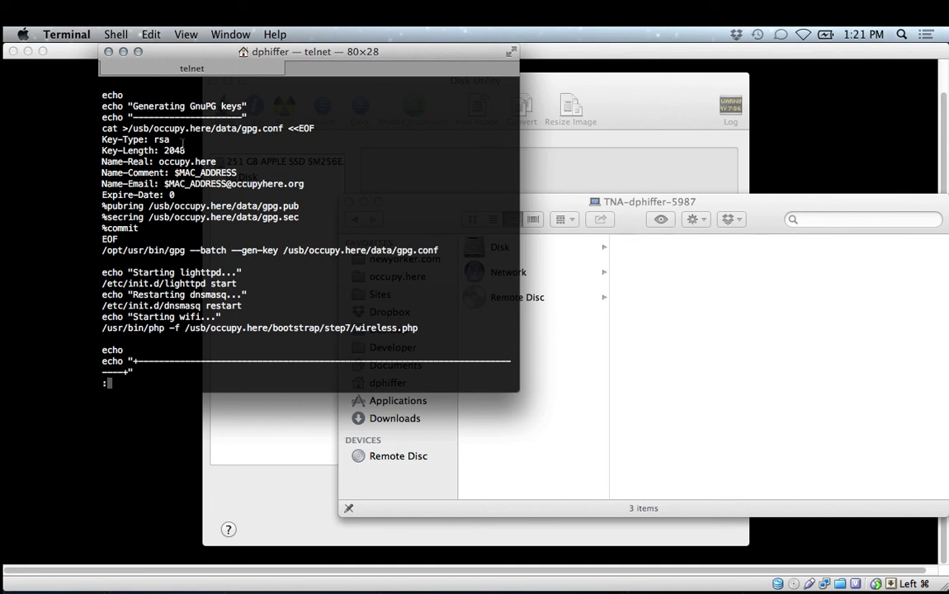
key("space")
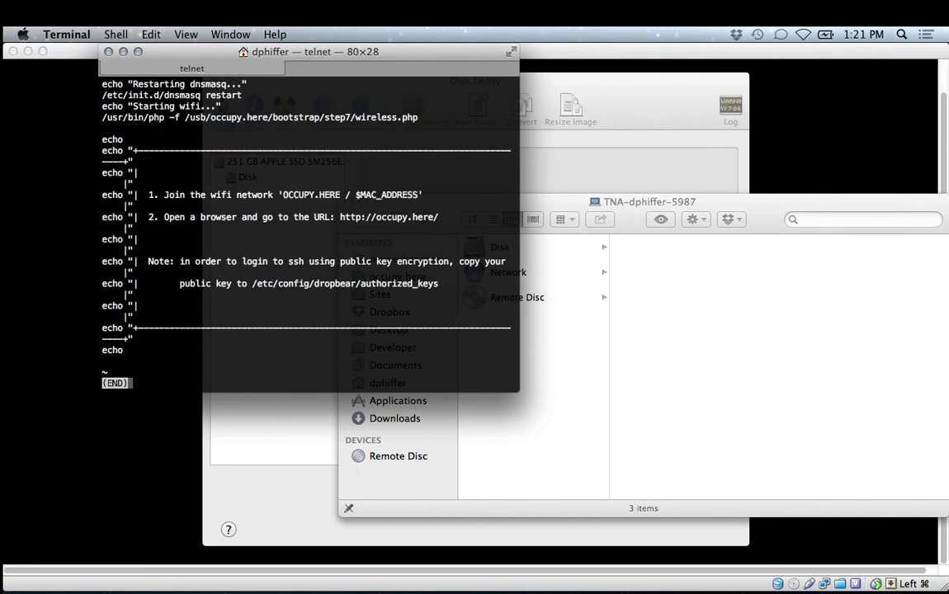
Quit the pager, run ./install.sh, and enter and confirm the root password.
type("q./insh")
key("BackSpace")
key("Tab")
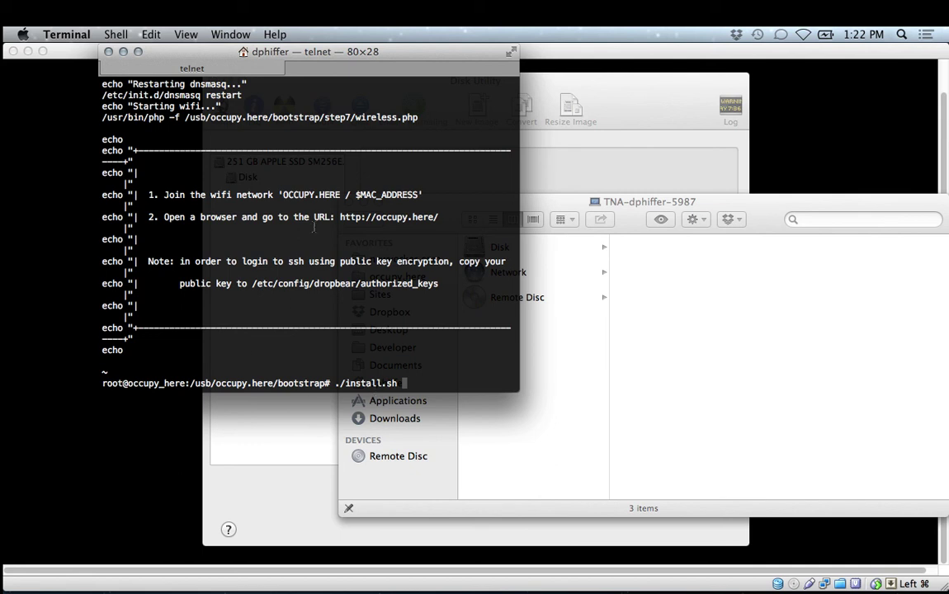
key("Return")
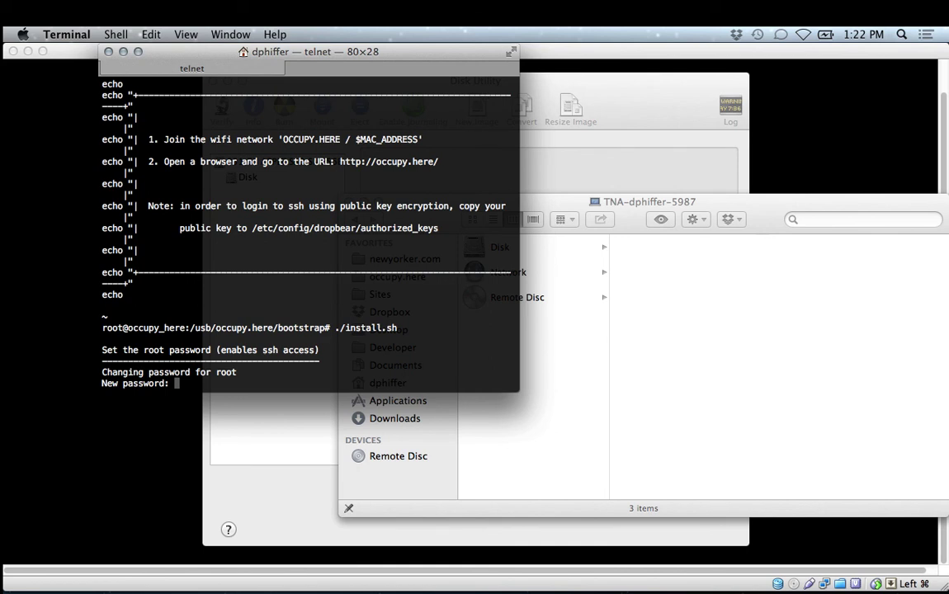
key("Return")
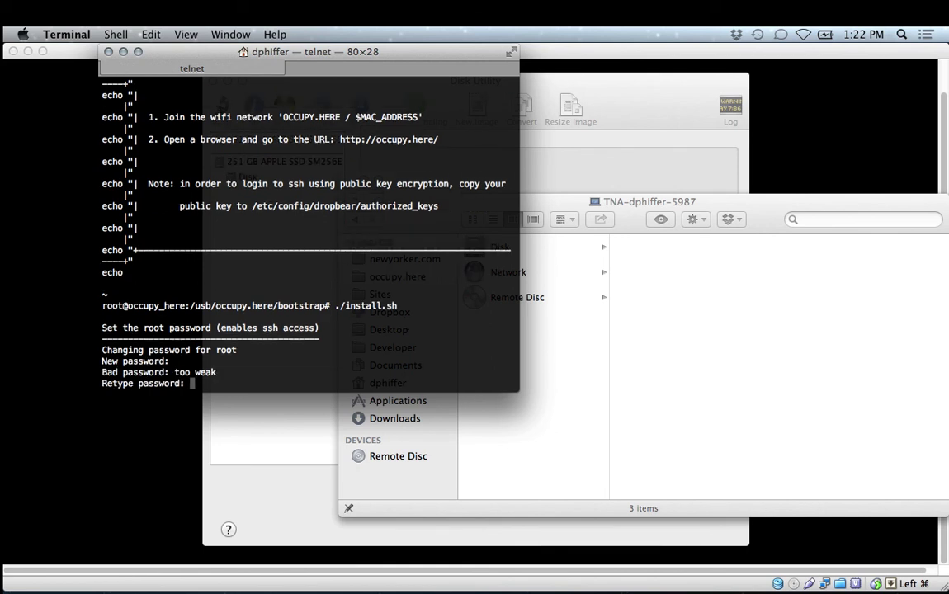
key("Return")
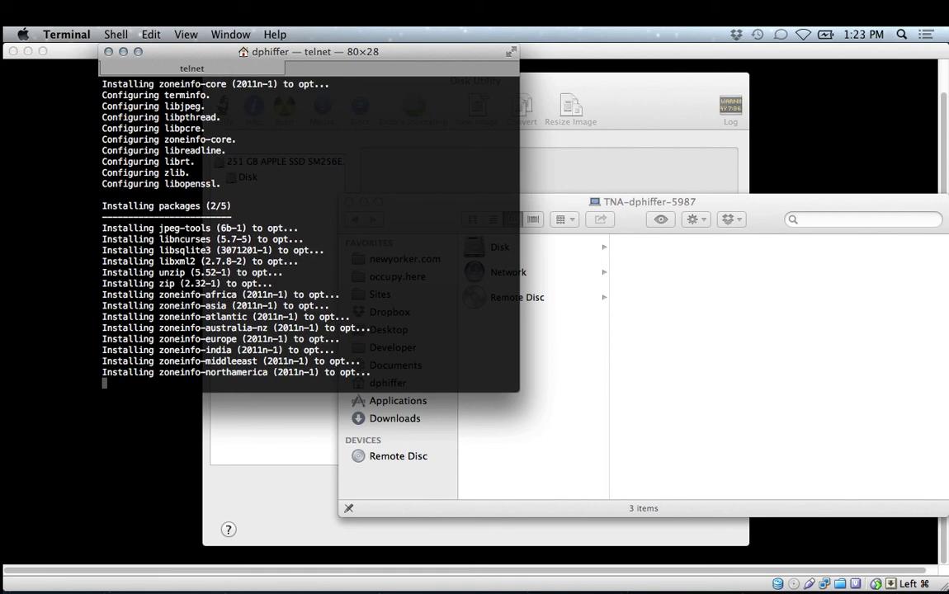
Launch Yojimbo from Quicksilver while the installation continues.
key("ctrl+space")
type("yoj")
key("Return")
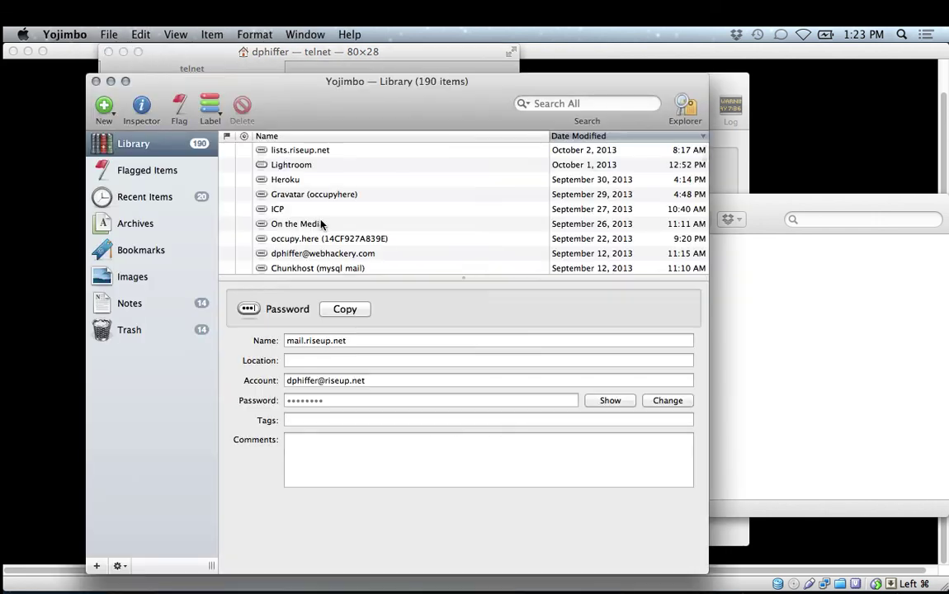
Open the Apple ID entry, cancel the password prompt, and hide Yojimbo.
scroll(322, 225, "down", 3)
scroll(322, 225, "down", 15)
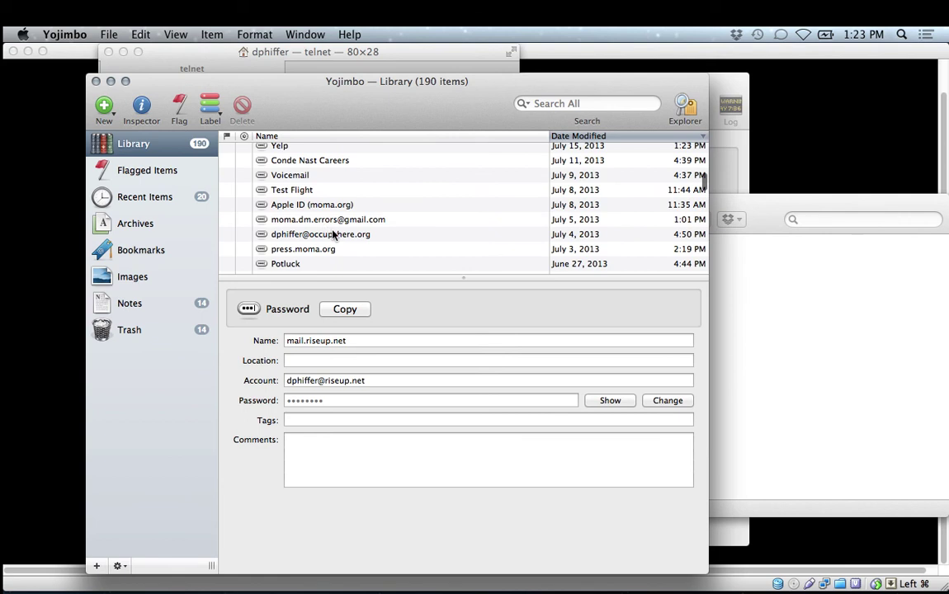
left_click(332, 208)
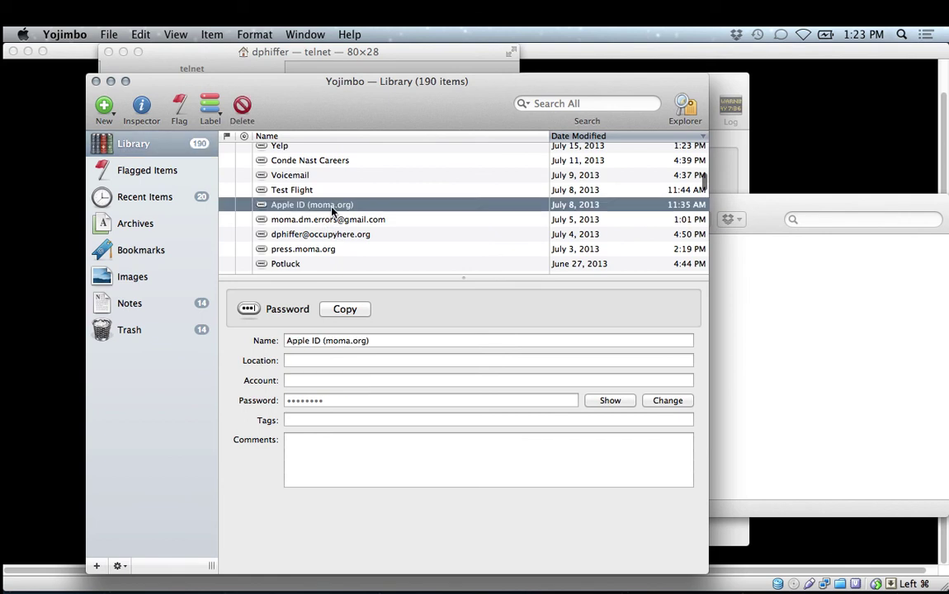
left_click(603, 400)
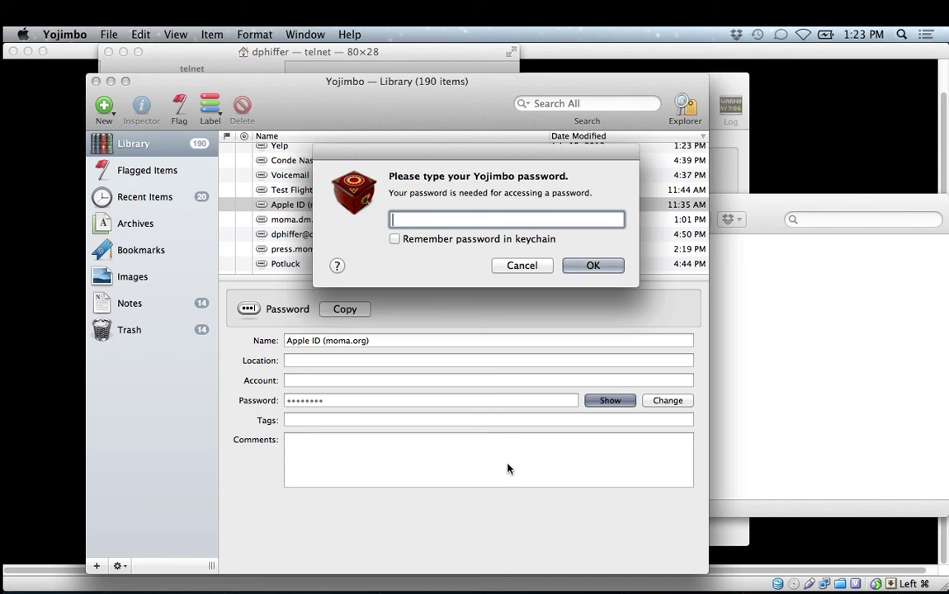
left_click(522, 265)
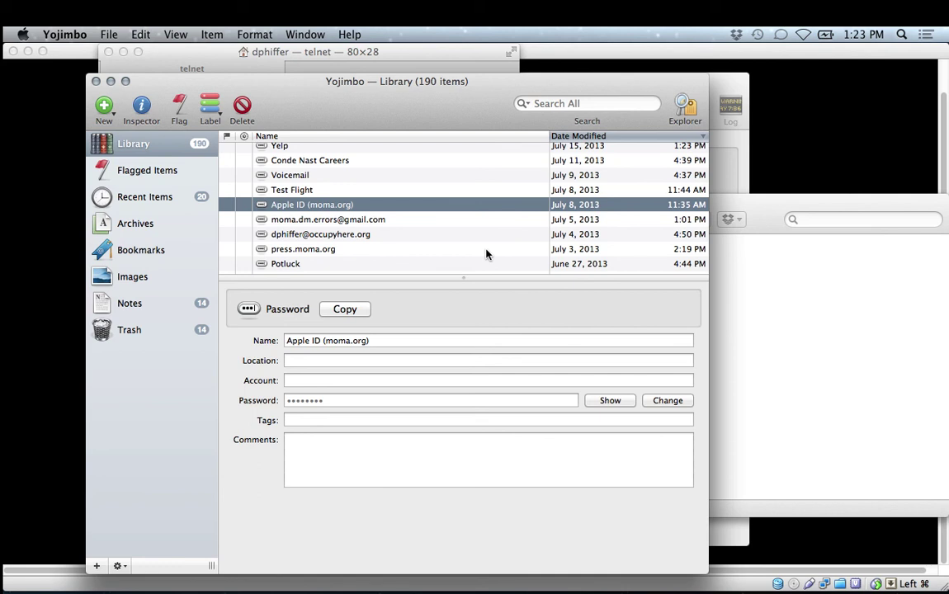
key("super+h")
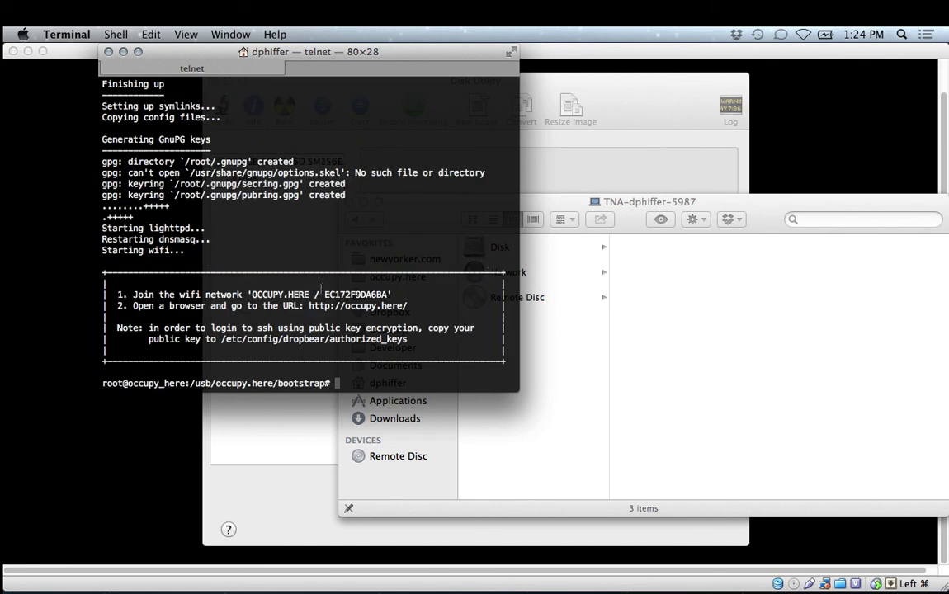
Highlight the EC172F9DA6BA suffix of the OCCUPY.HERE network name, then deselect it.
left_click_drag(323, 294, 389, 294)
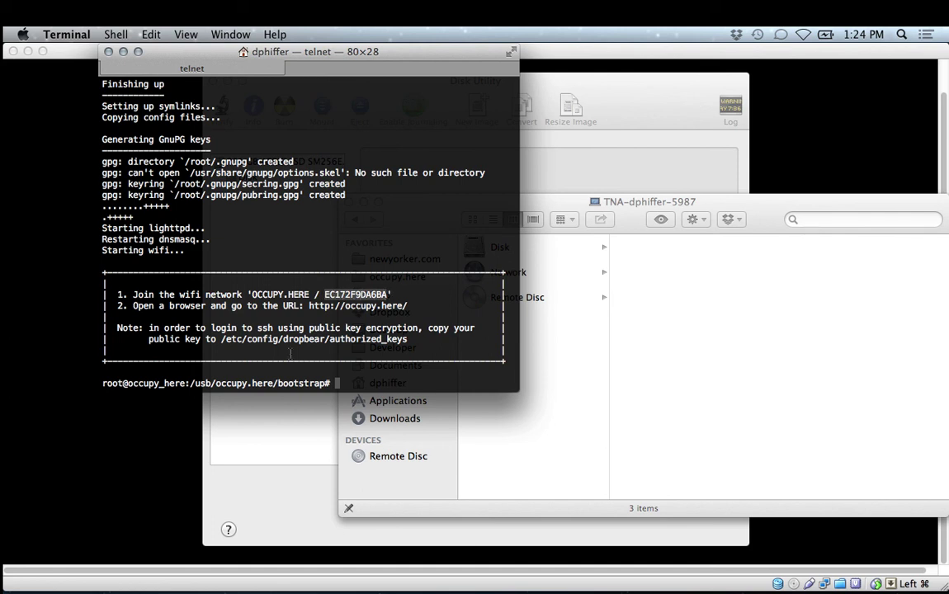
left_click(322, 286)
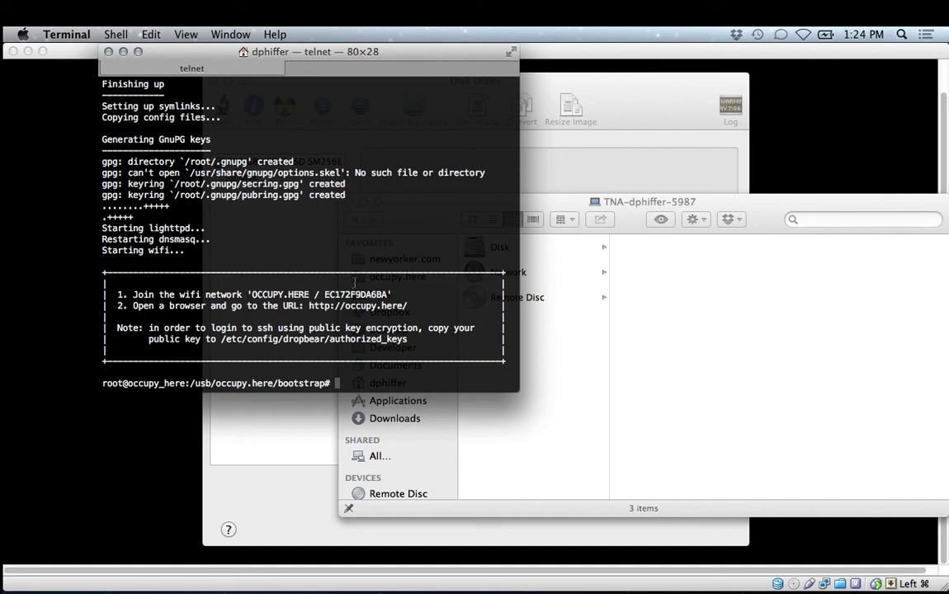
Switch Wi-Fi back on from the menu bar and view the available networks, including OCCUPY.HERE.
left_click(803, 35)
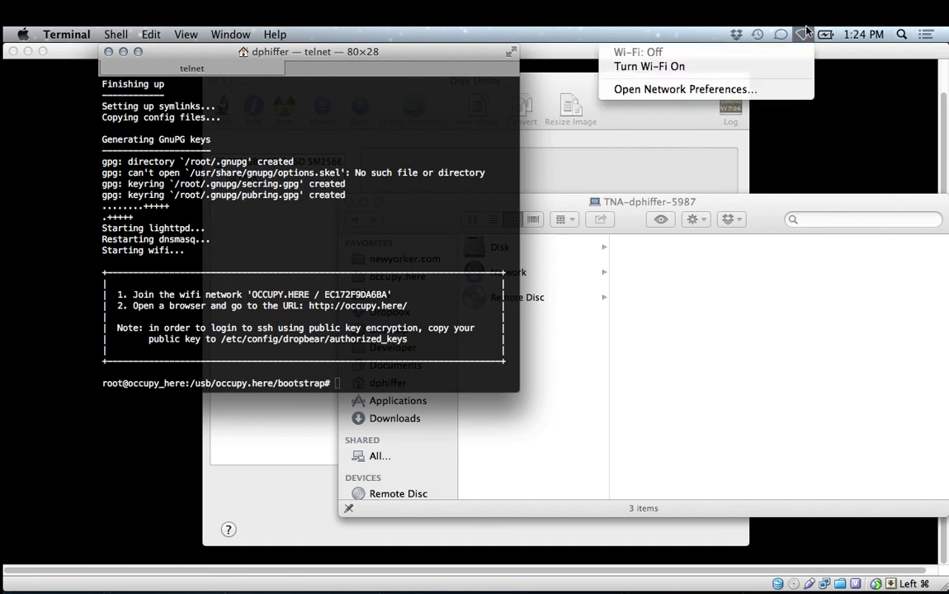
left_click(789, 68)
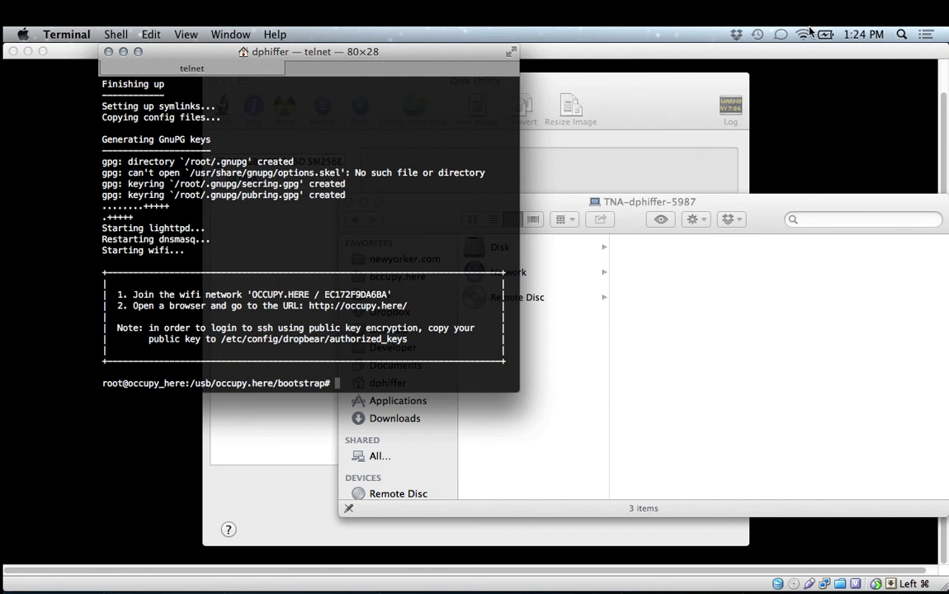
left_click(803, 34)
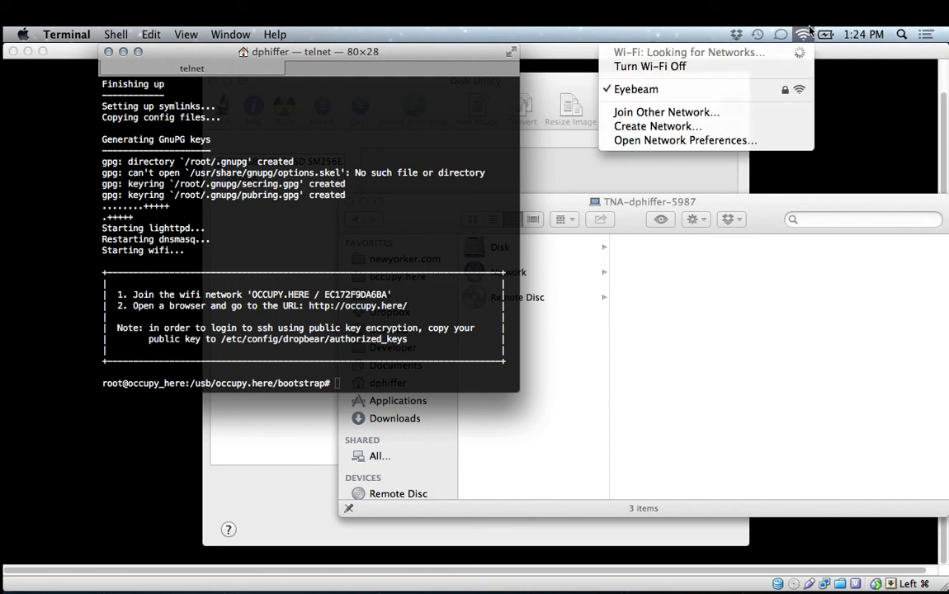